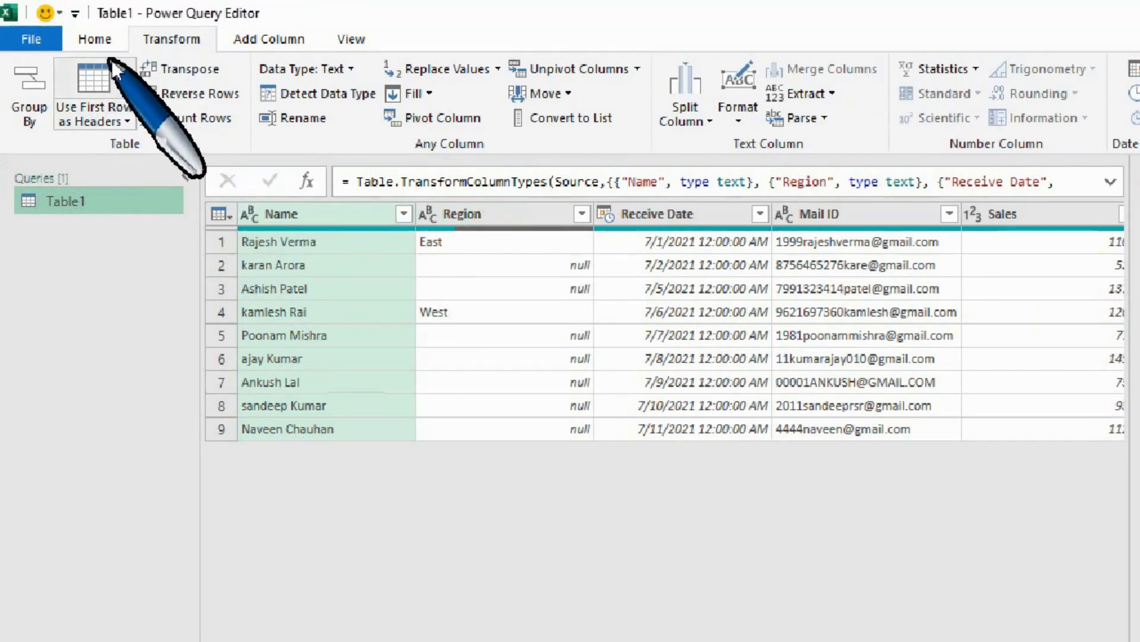
# Reverse the row order of Table1 and remove the resulting Reversed Rows step from the query.
pyautogui.click(100, 15)
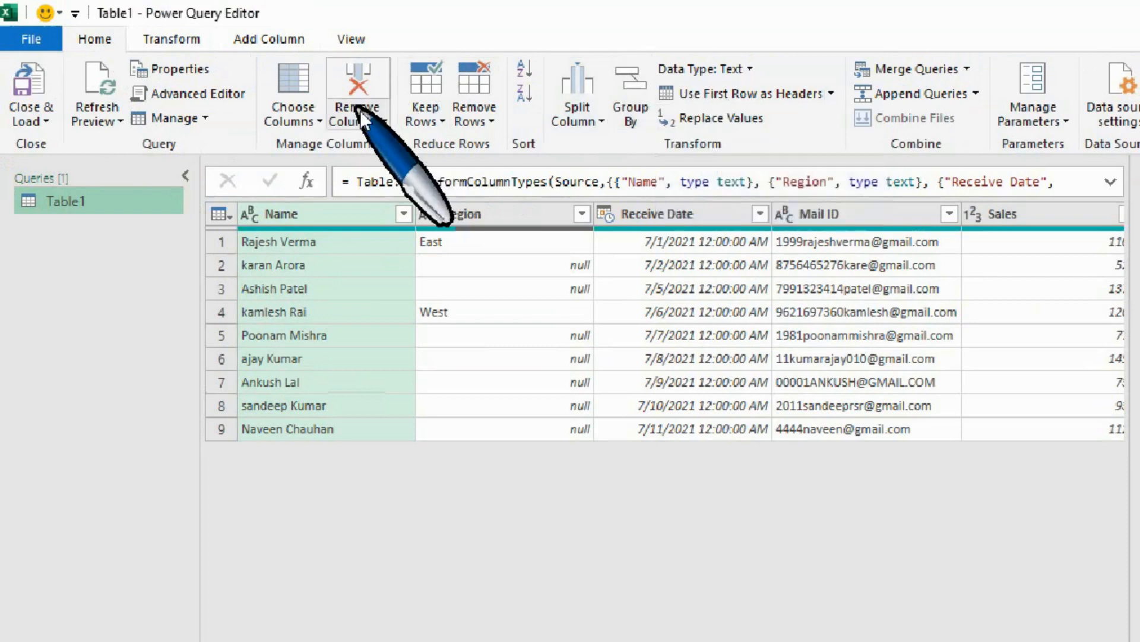
pyautogui.click(172, 38)
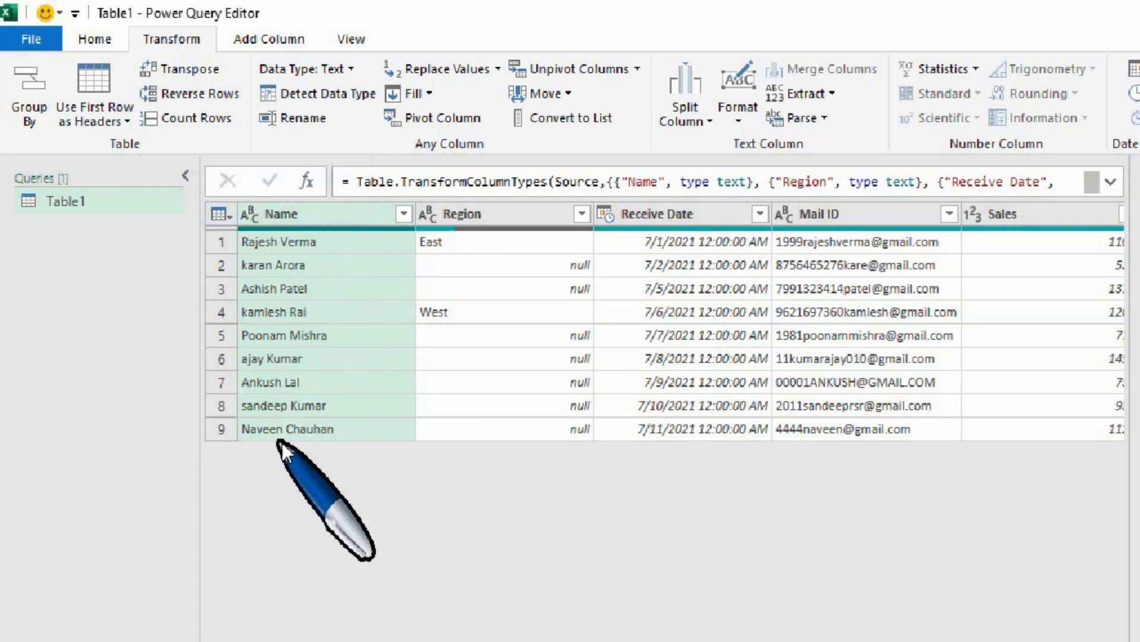
pyautogui.click(191, 97)
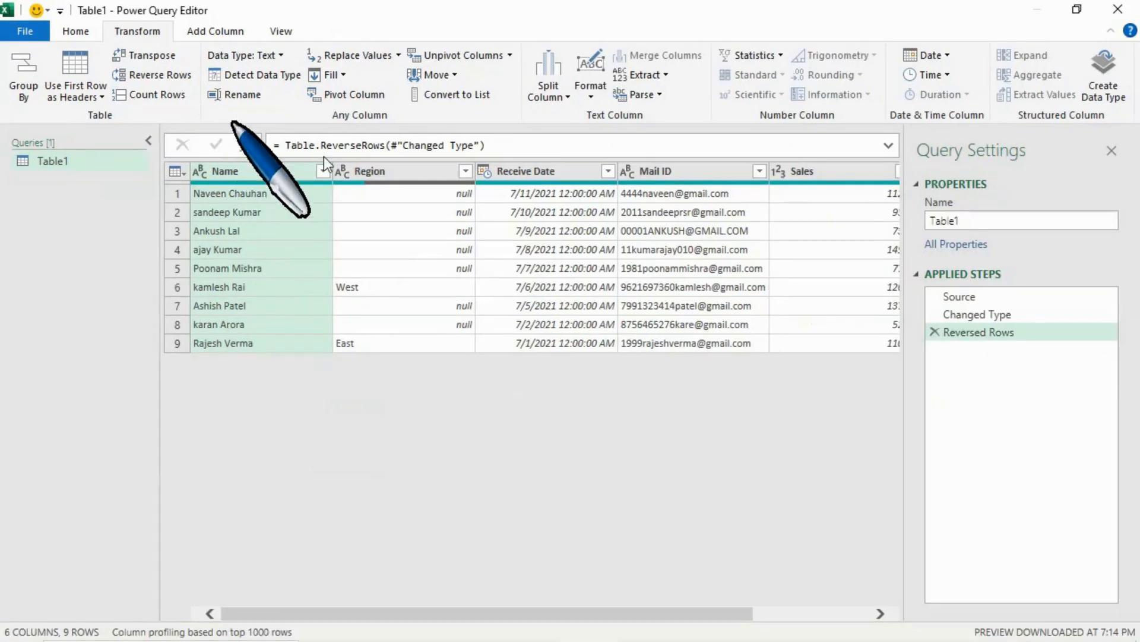
pyautogui.click(936, 333)
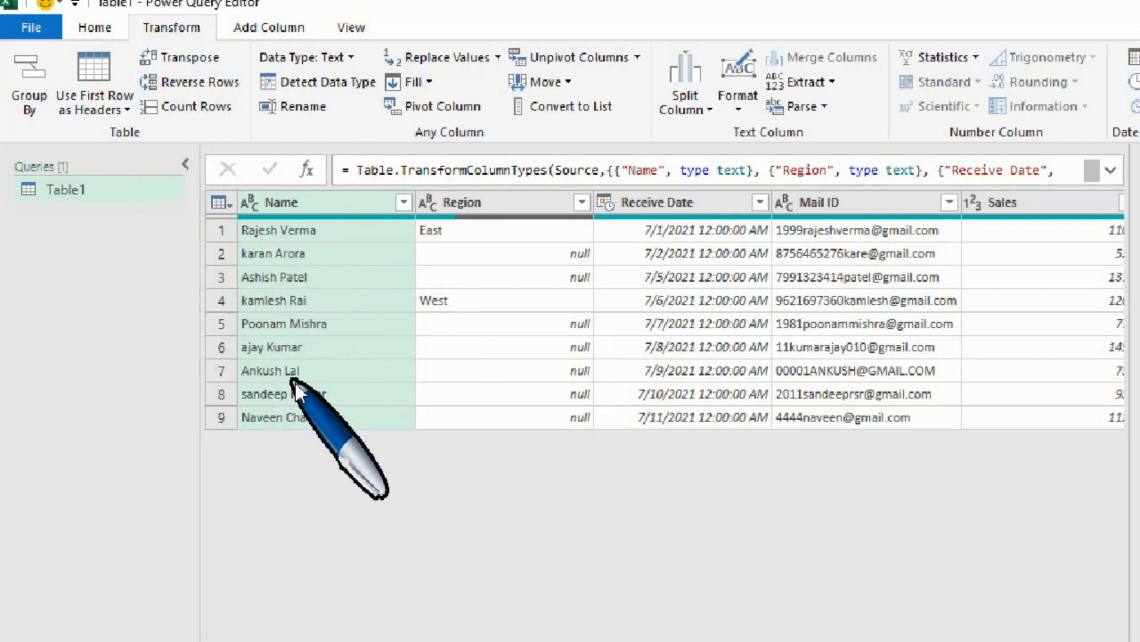
# Count the rows of Table1 and remove the resulting Counted Rows step from the query.
pyautogui.click(226, 115)
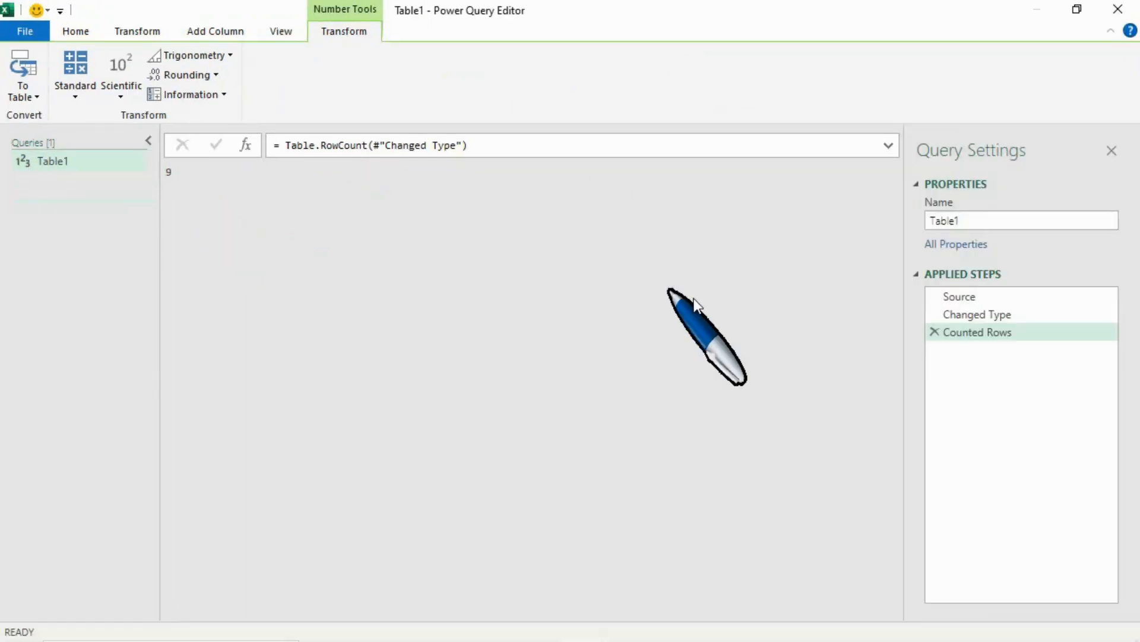
pyautogui.click(932, 332)
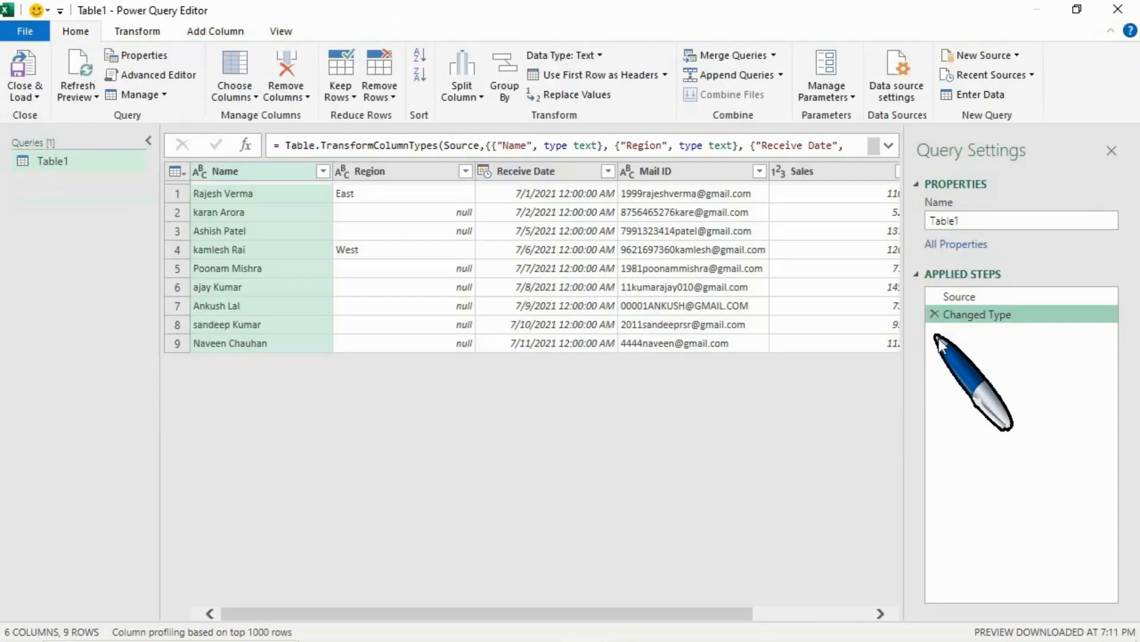
# Examine the data type options offered for the Name and Receive Date columns.
pyautogui.click(149, 34)
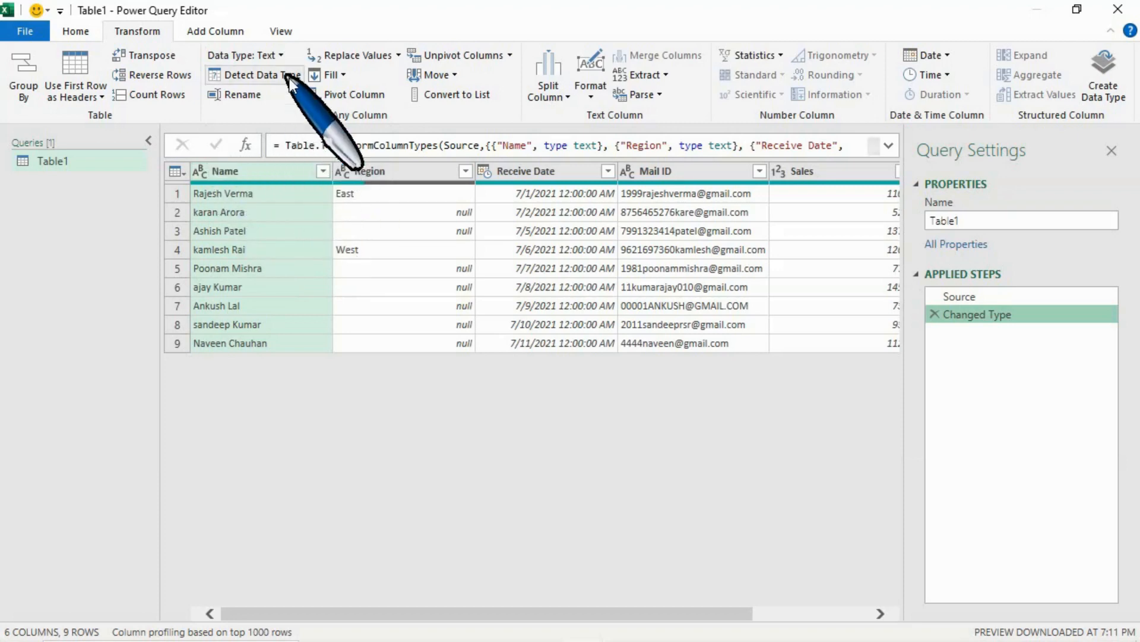
pyautogui.click(283, 58)
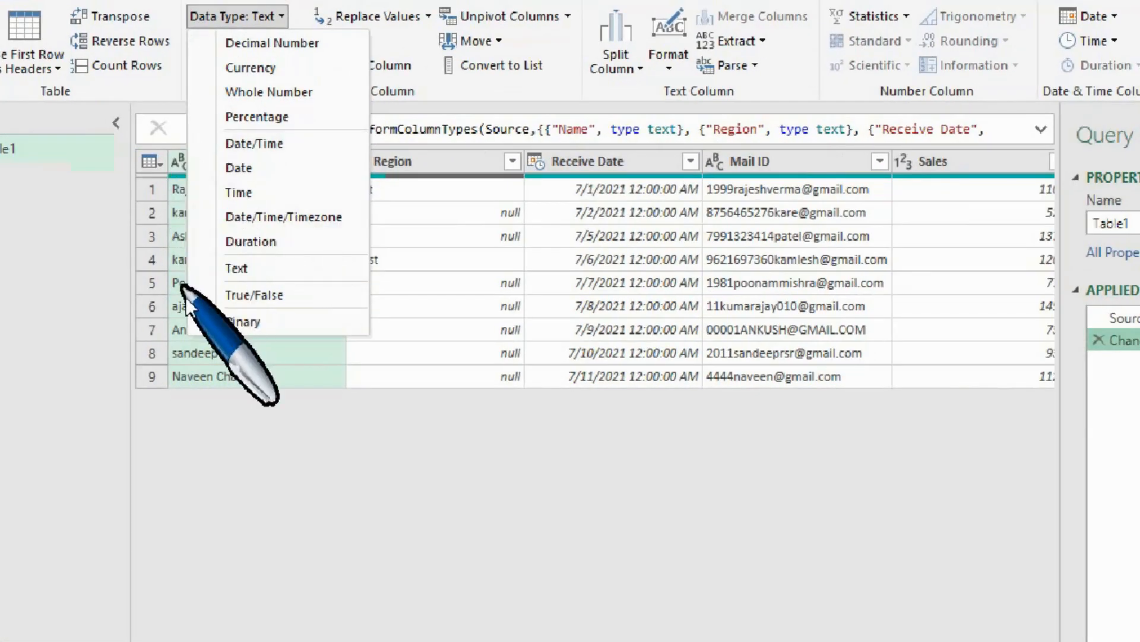
pyautogui.click(228, 424)
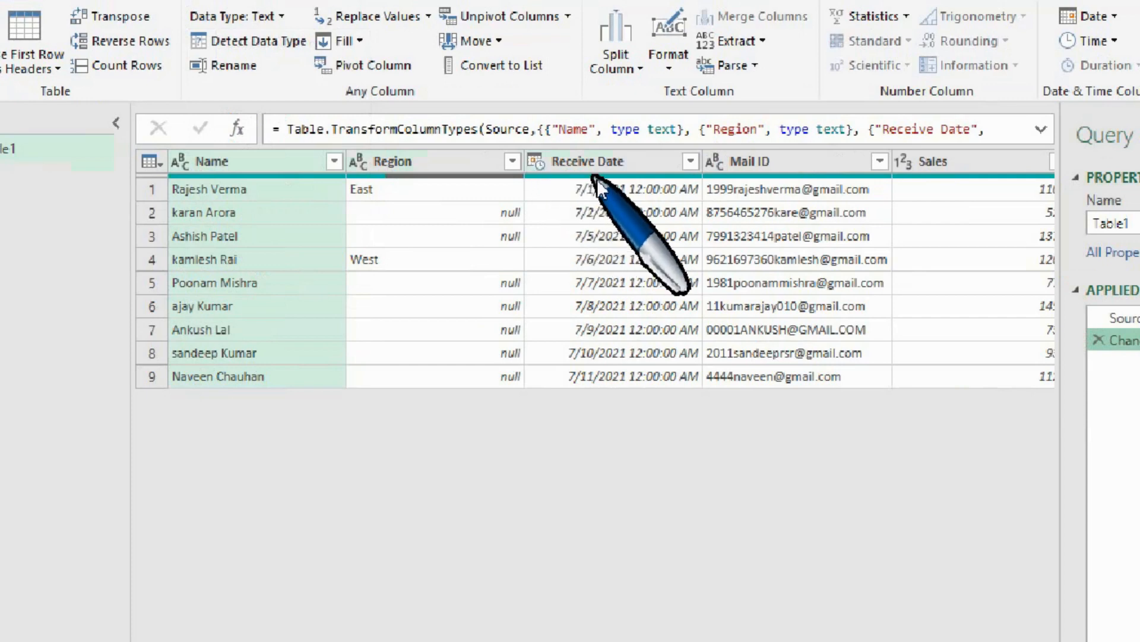
pyautogui.click(537, 163)
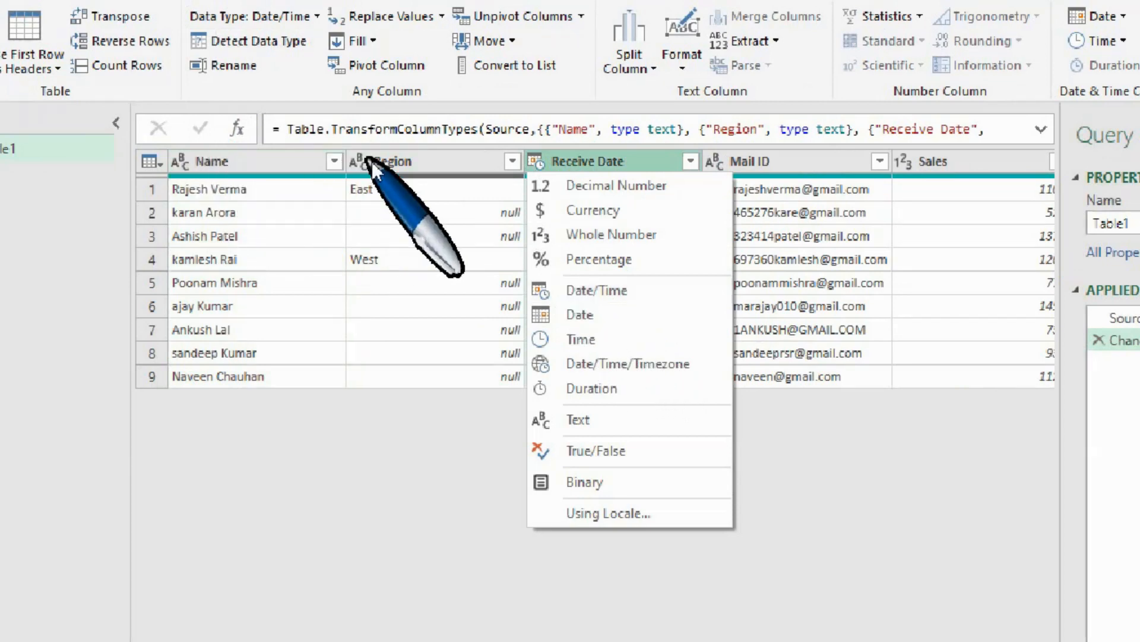
pyautogui.click(267, 167)
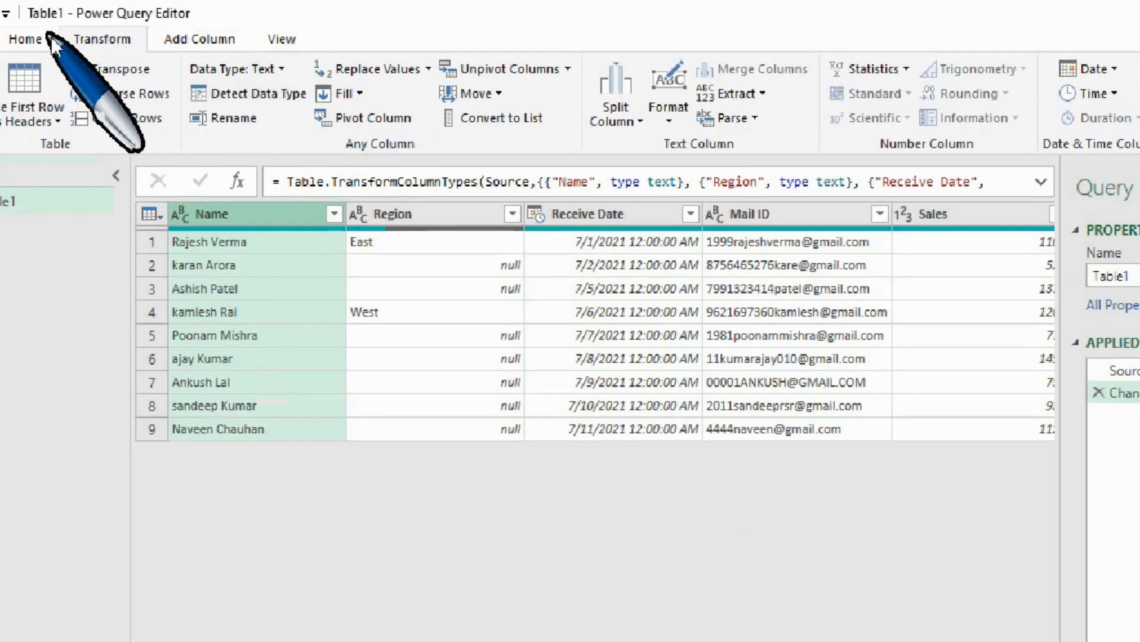
pyautogui.rightClick(259, 216)
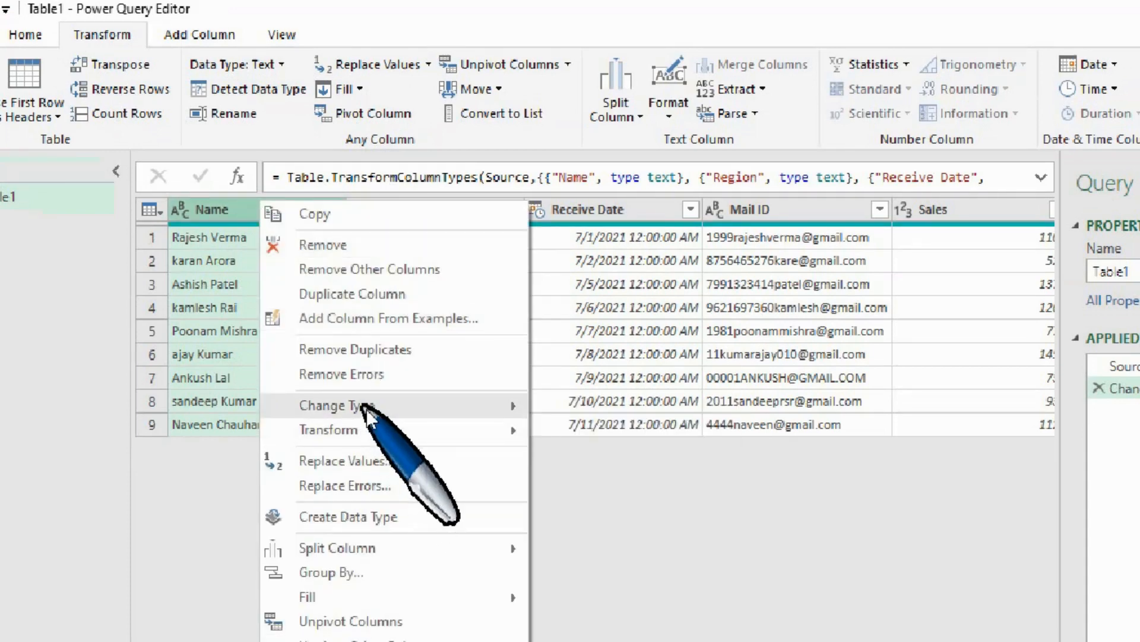
pyautogui.moveTo(366, 409)
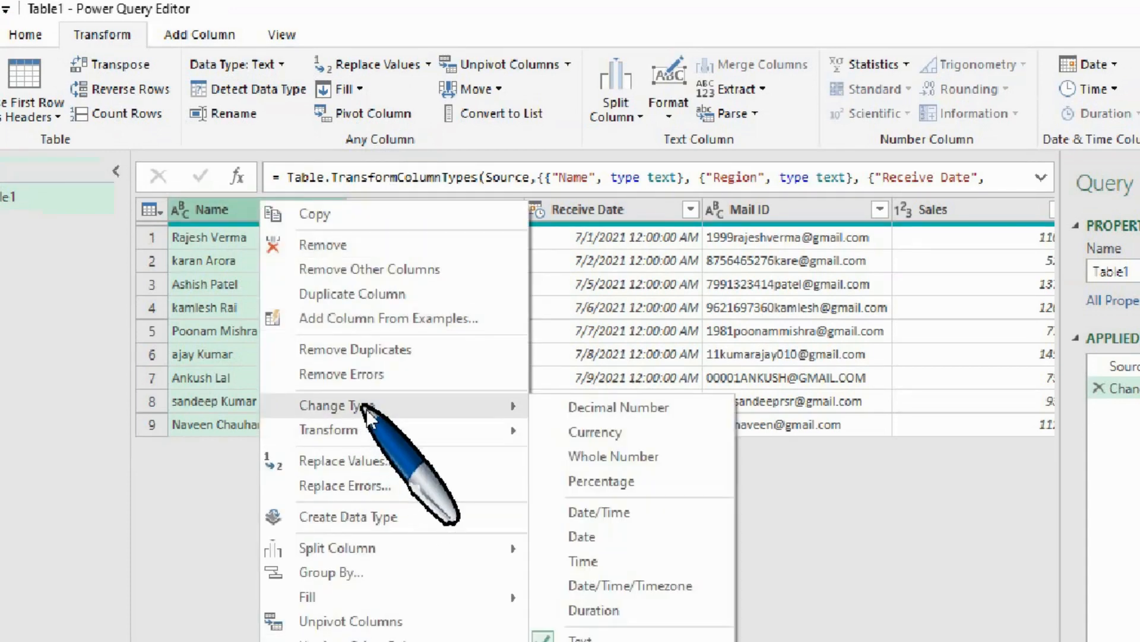
pyautogui.click(223, 205)
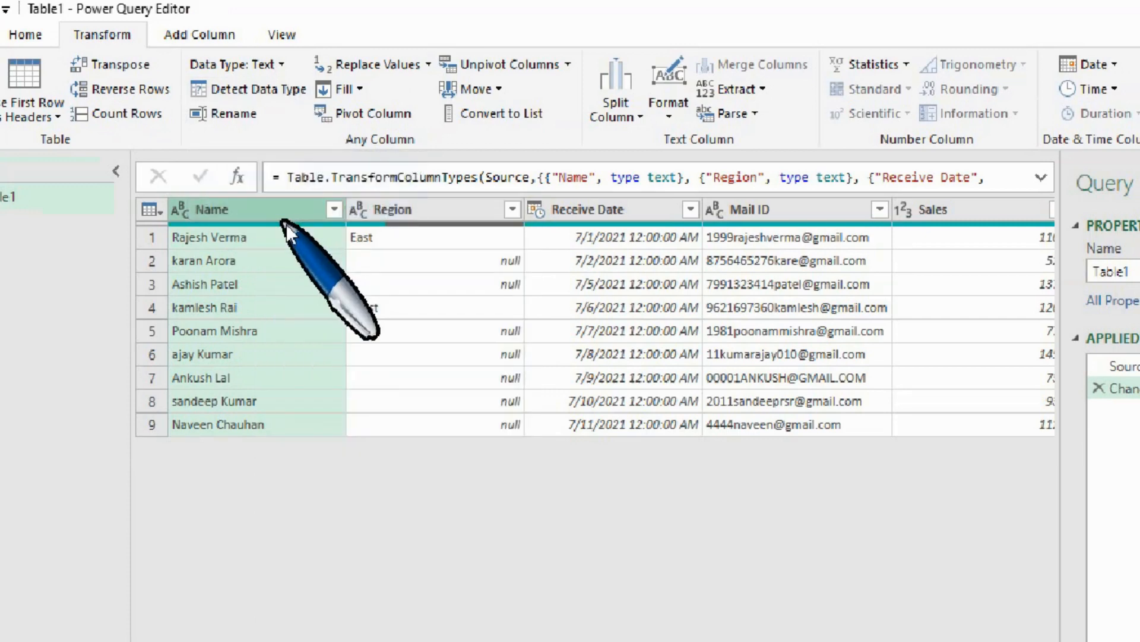
pyautogui.moveTo(286, 224)
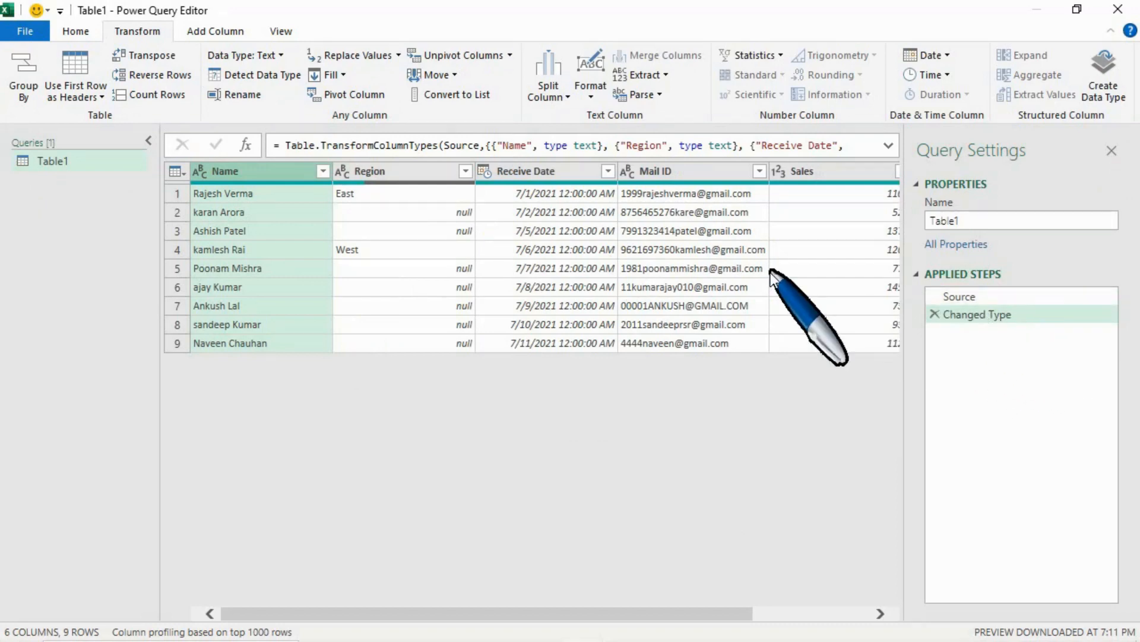
# Remove the existing Changed Type step and automatically detect the Name column's data type, comparing the result with the Source step.
pyautogui.click(935, 315)
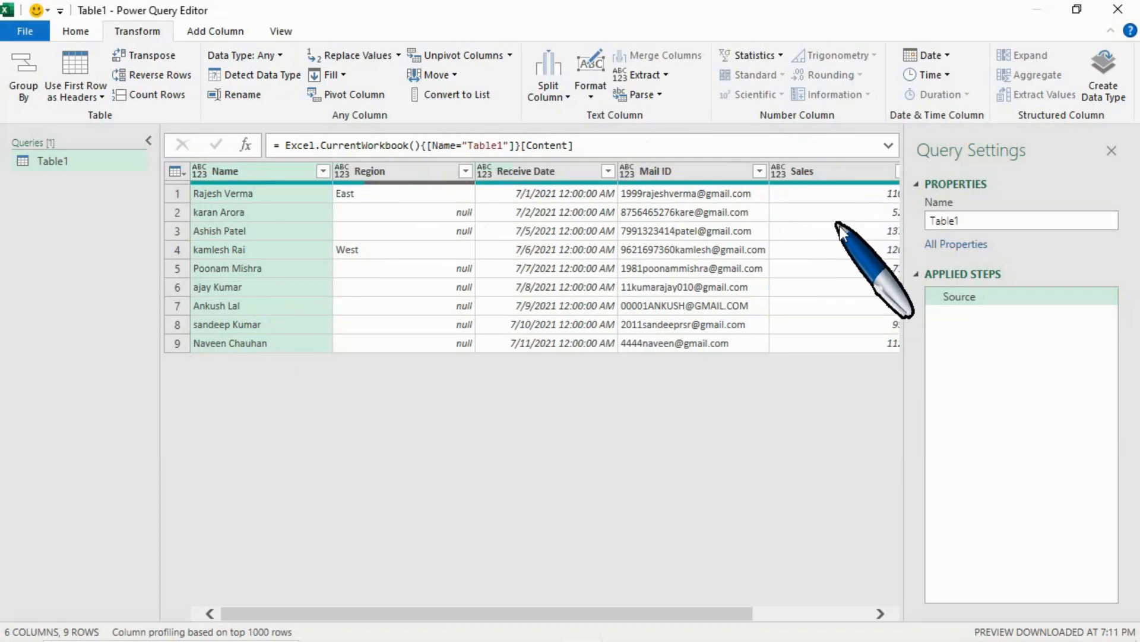
pyautogui.hscroll(3, 842, 228)
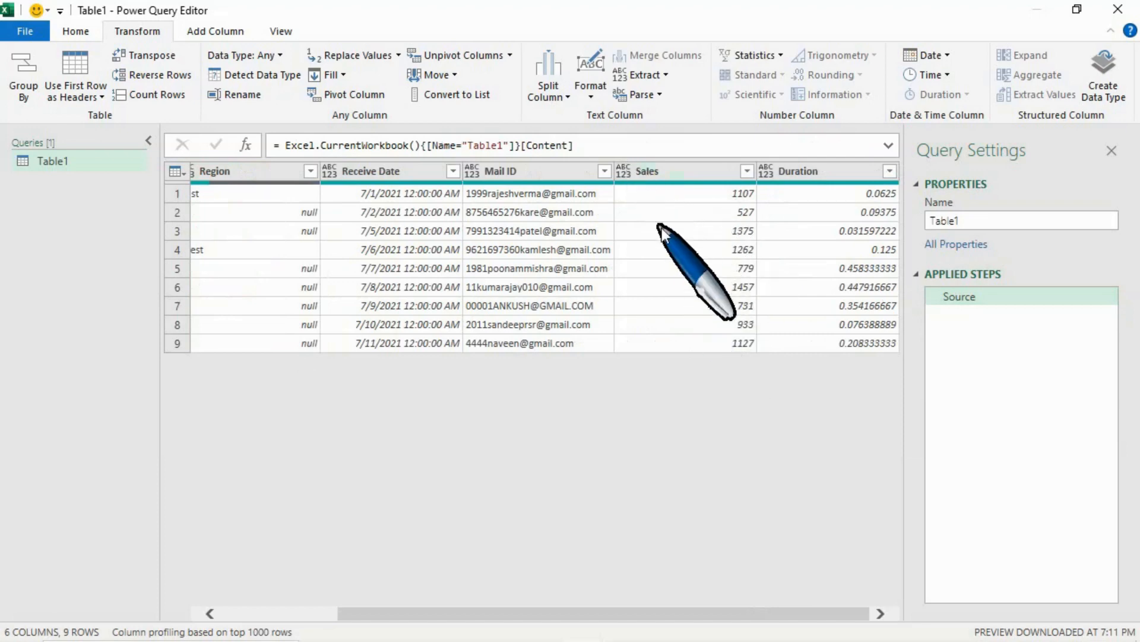
pyautogui.hscroll(-2, 661, 227)
pyautogui.hscroll(-4, 662, 228)
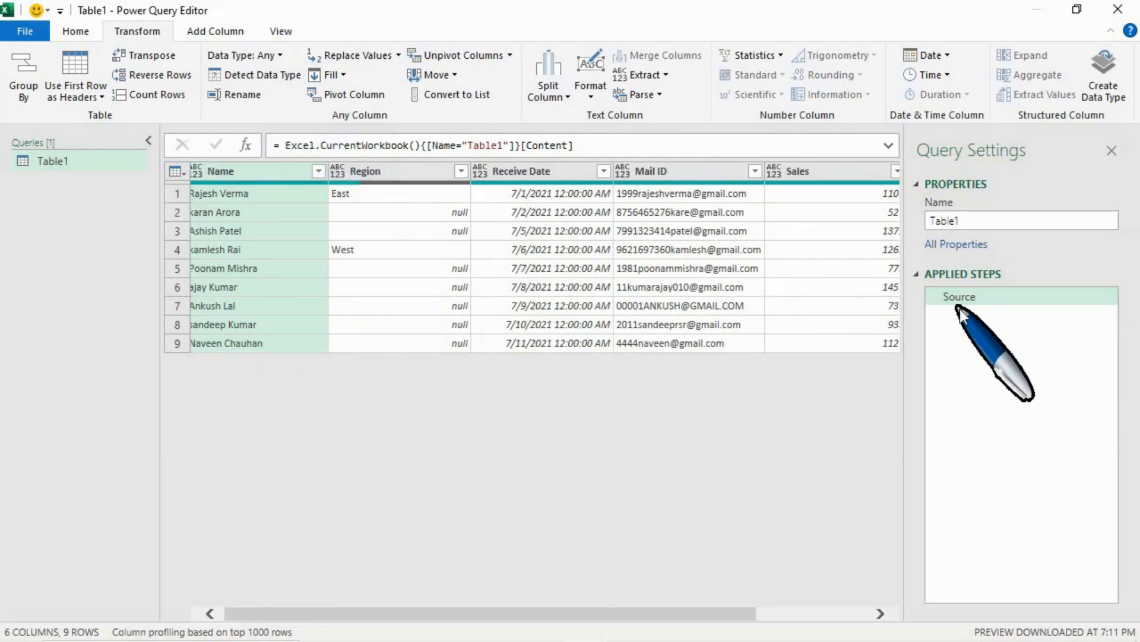
pyautogui.click(279, 76)
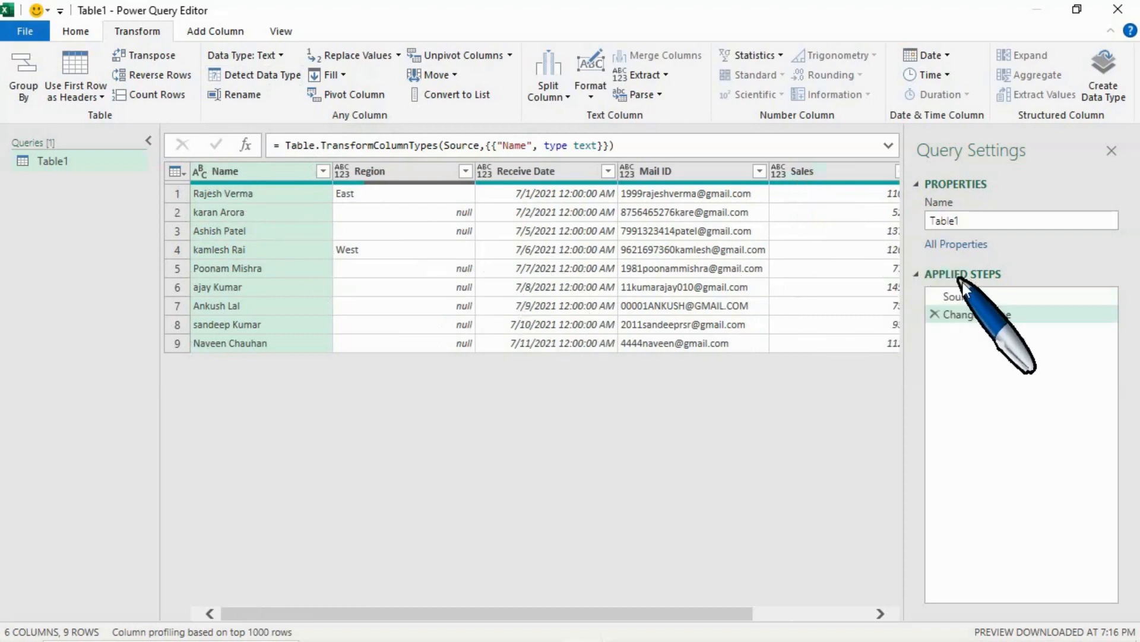
pyautogui.click(968, 297)
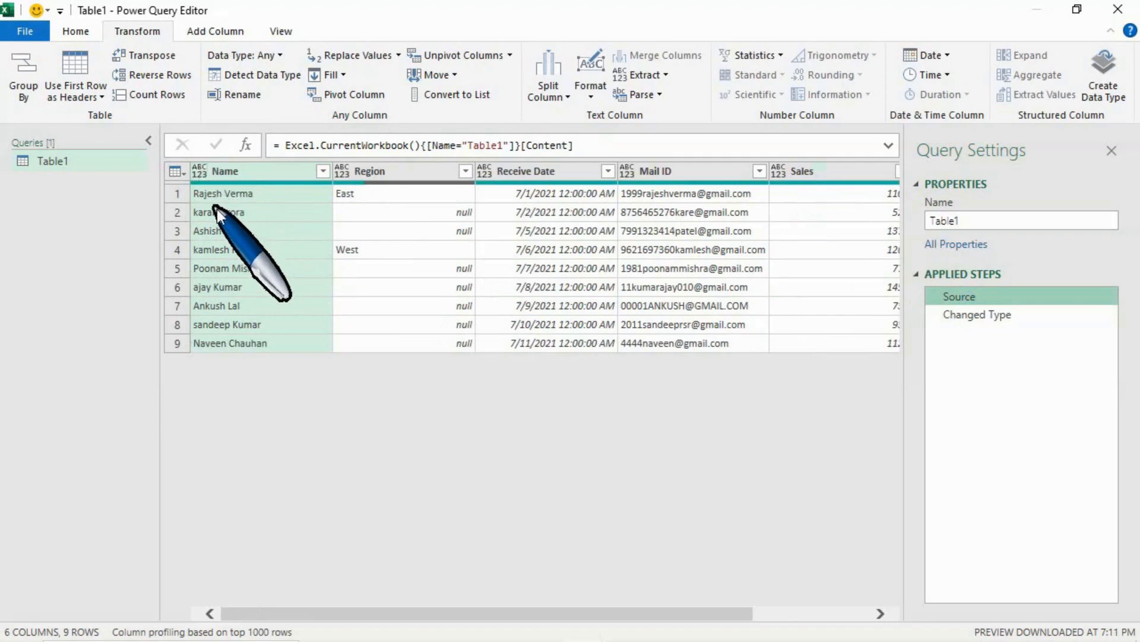
pyautogui.click(1017, 316)
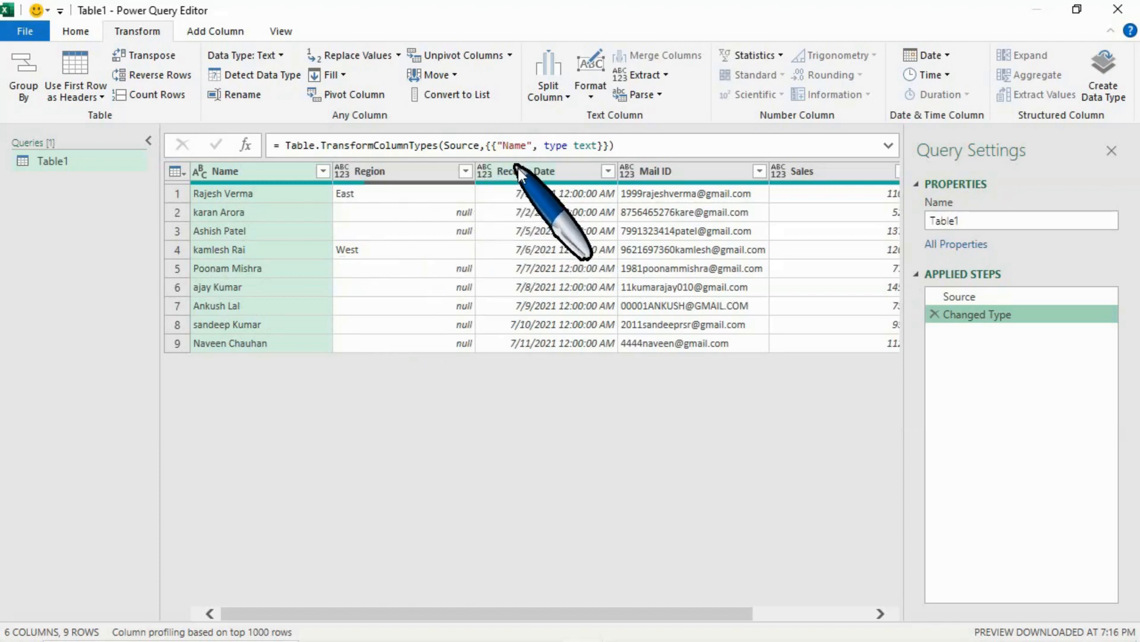
# Set the data type of the Receive Date column to Date/Time.
pyautogui.click(495, 173)
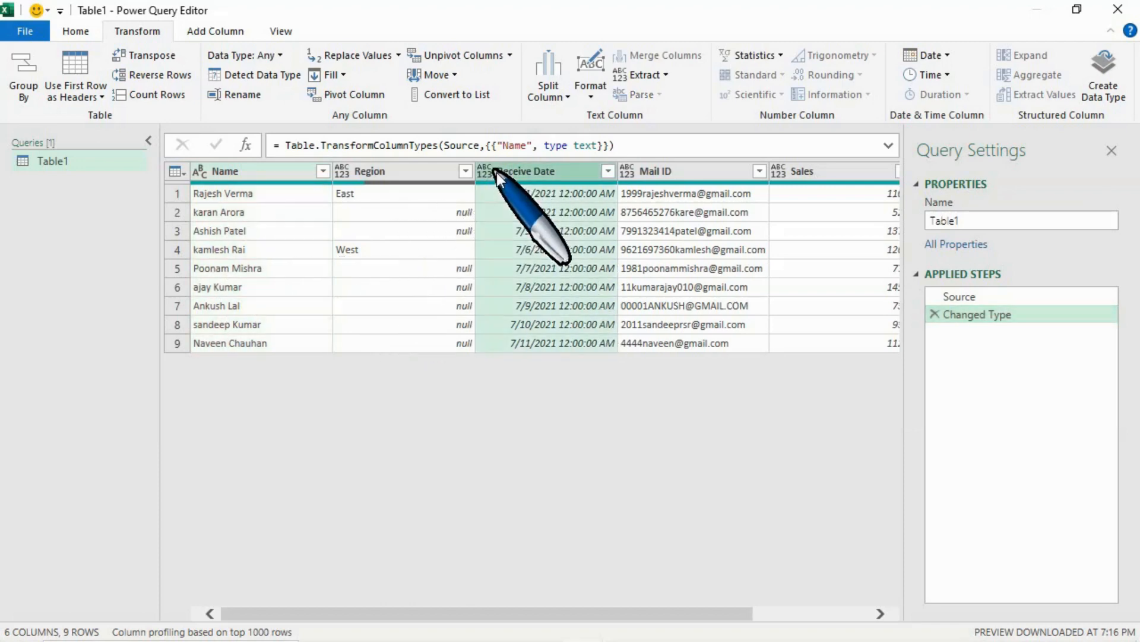
pyautogui.click(486, 173)
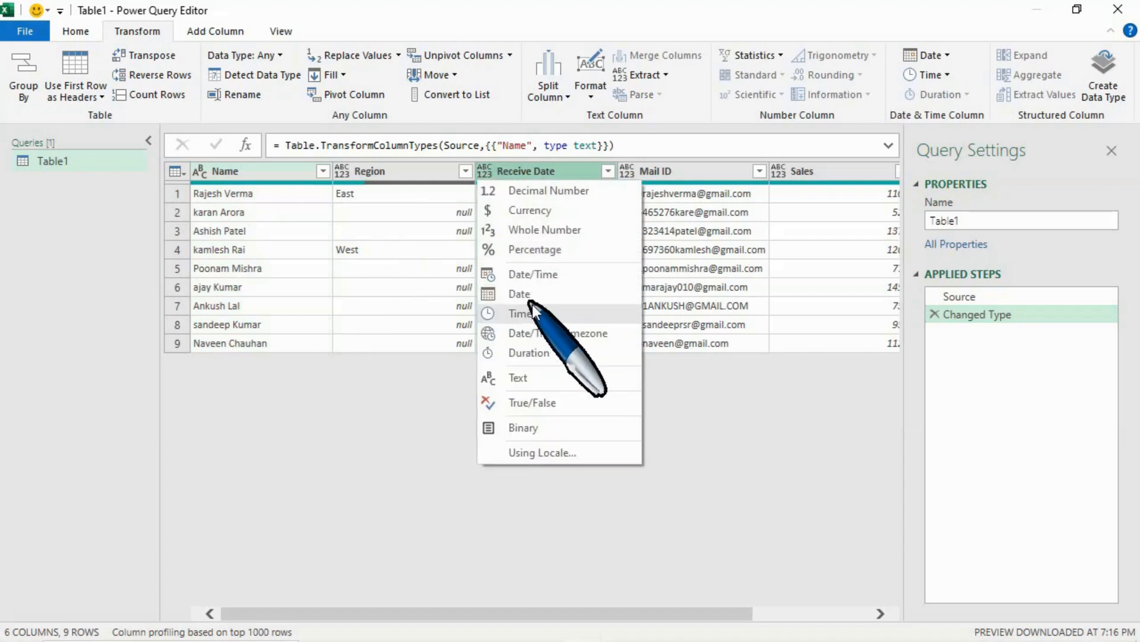
pyautogui.click(531, 275)
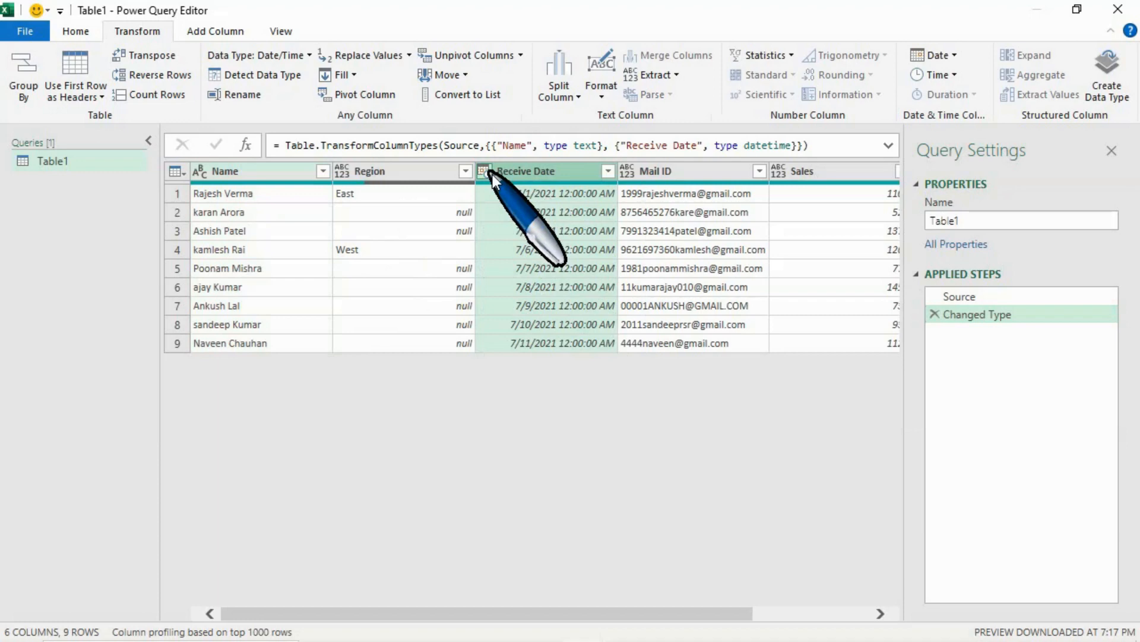
pyautogui.click(266, 176)
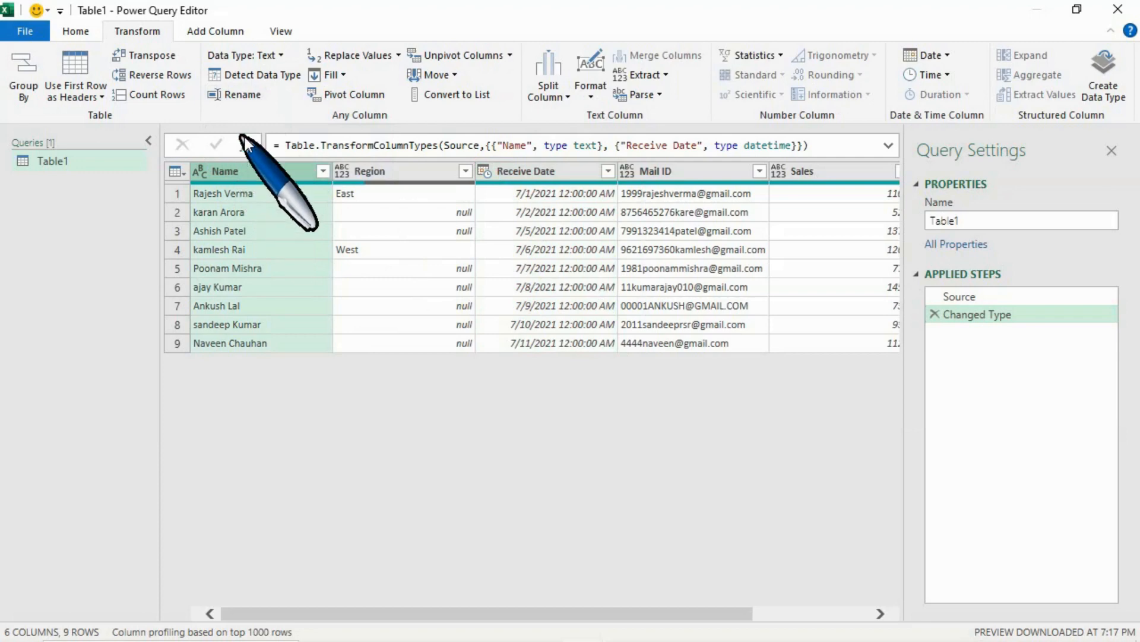
pyautogui.doubleClick(236, 172)
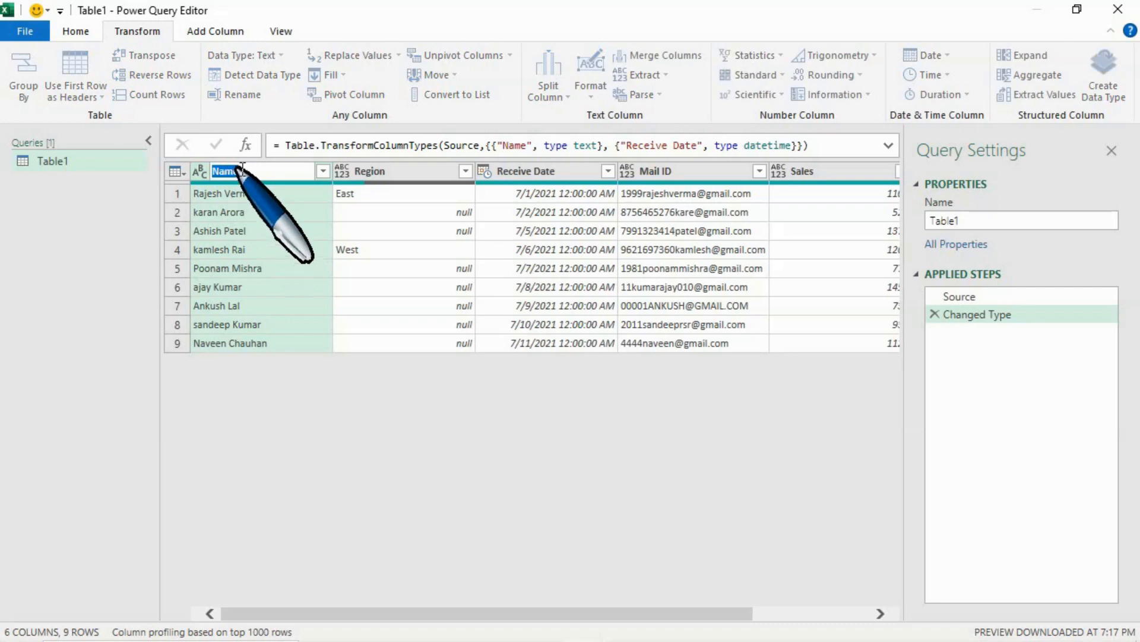
pyautogui.press('Escape')
pyautogui.rightClick(239, 176)
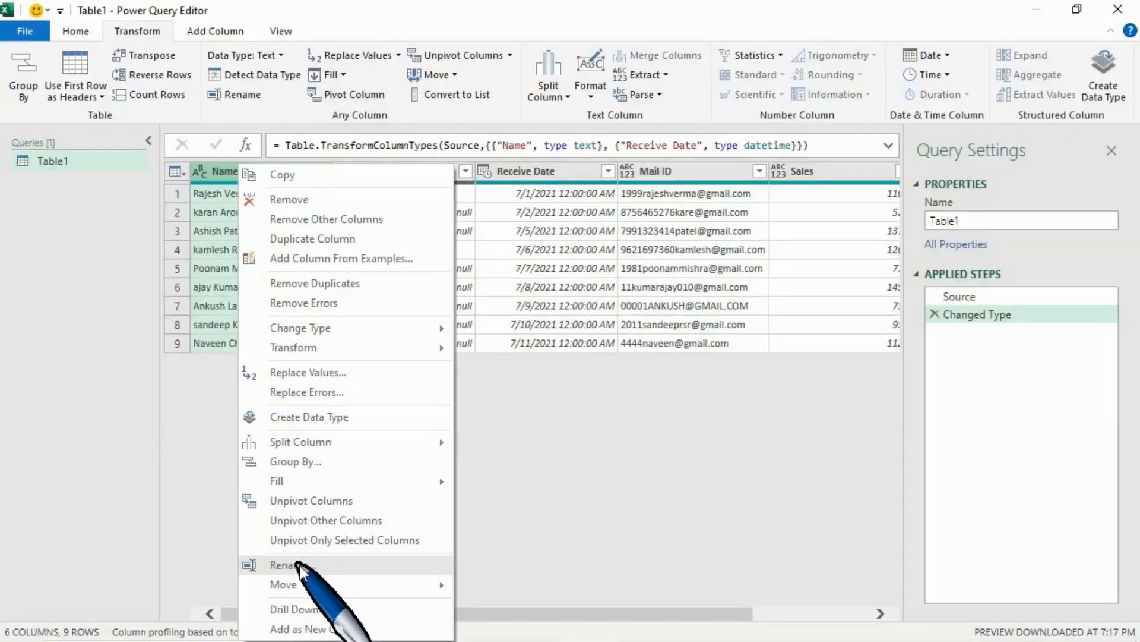
pyautogui.click(291, 564)
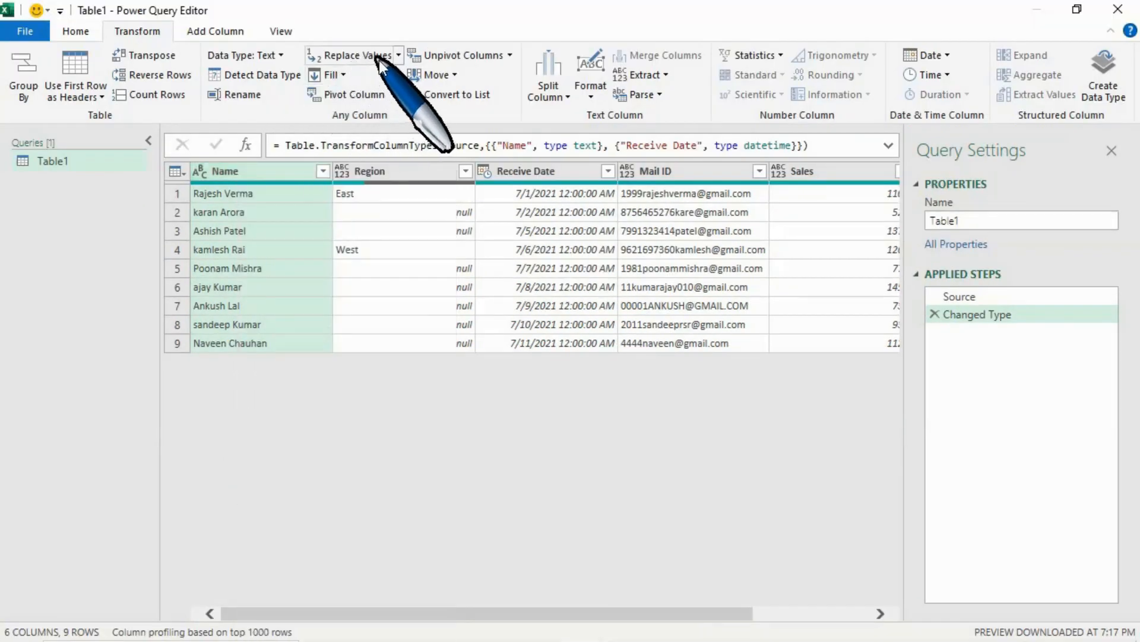
# Examine the Replace Values and Replace Errors options available for the Name column.
pyautogui.click(75, 32)
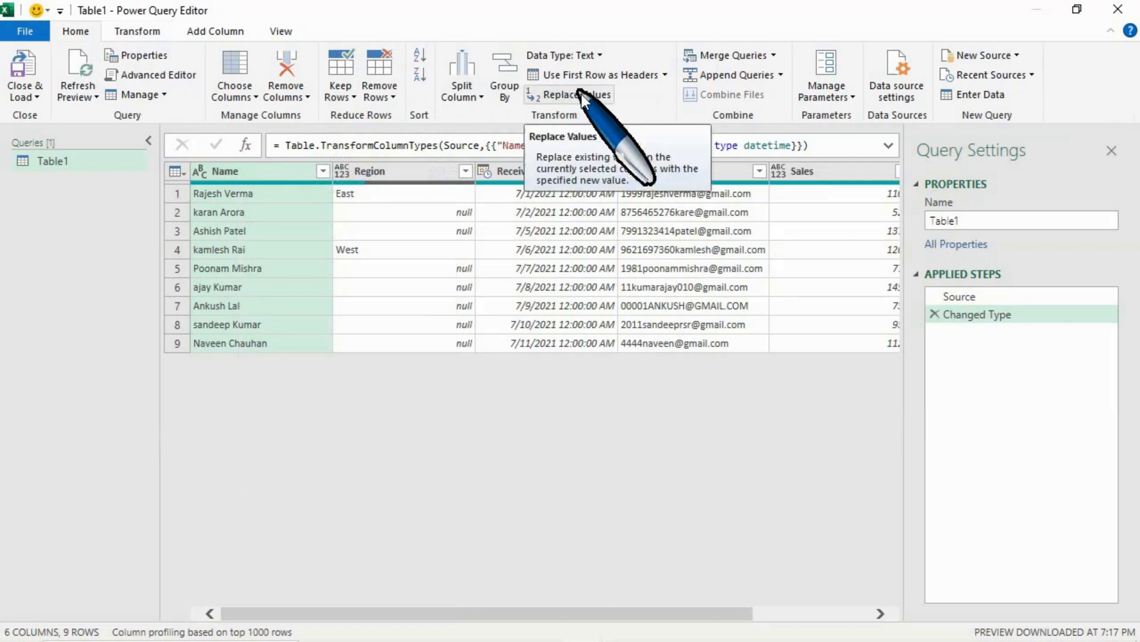
pyautogui.rightClick(266, 178)
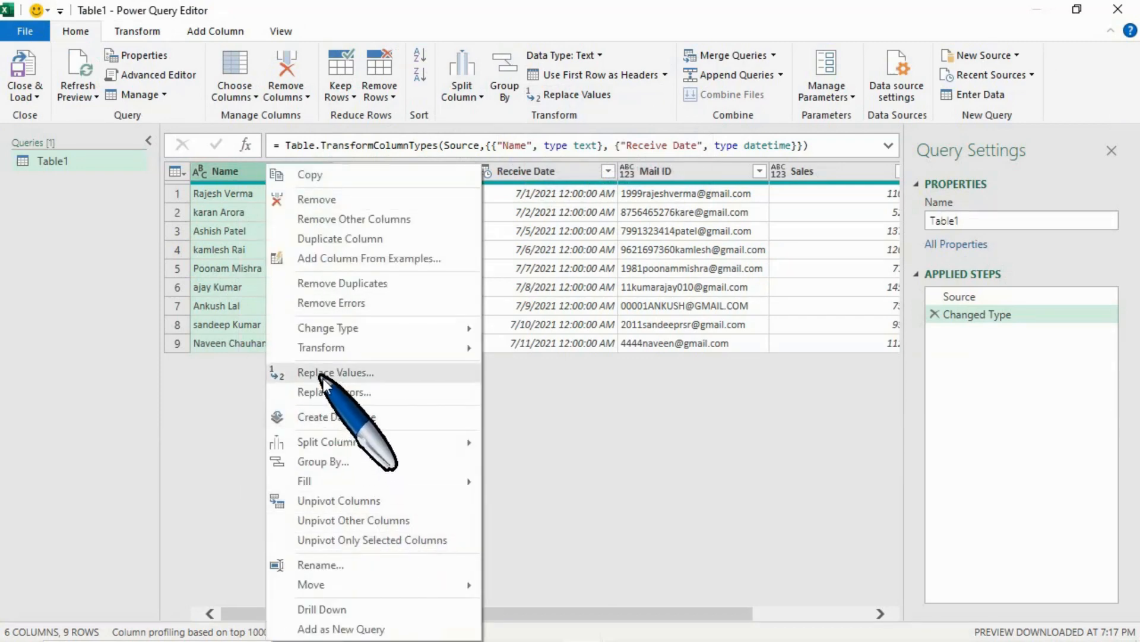
pyautogui.click(240, 393)
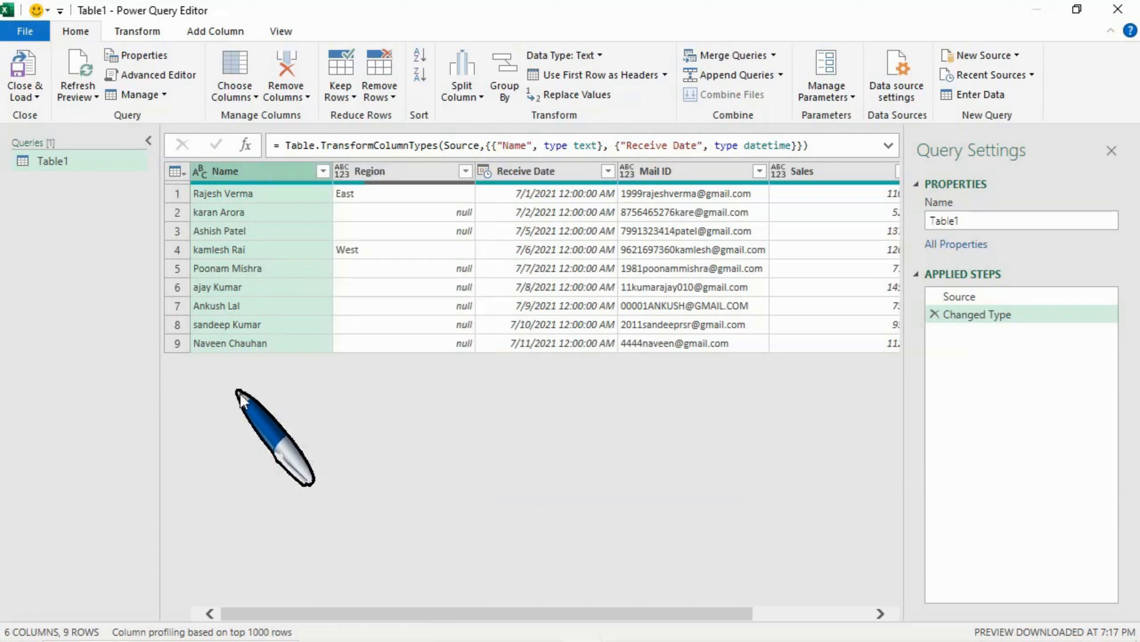
pyautogui.click(139, 32)
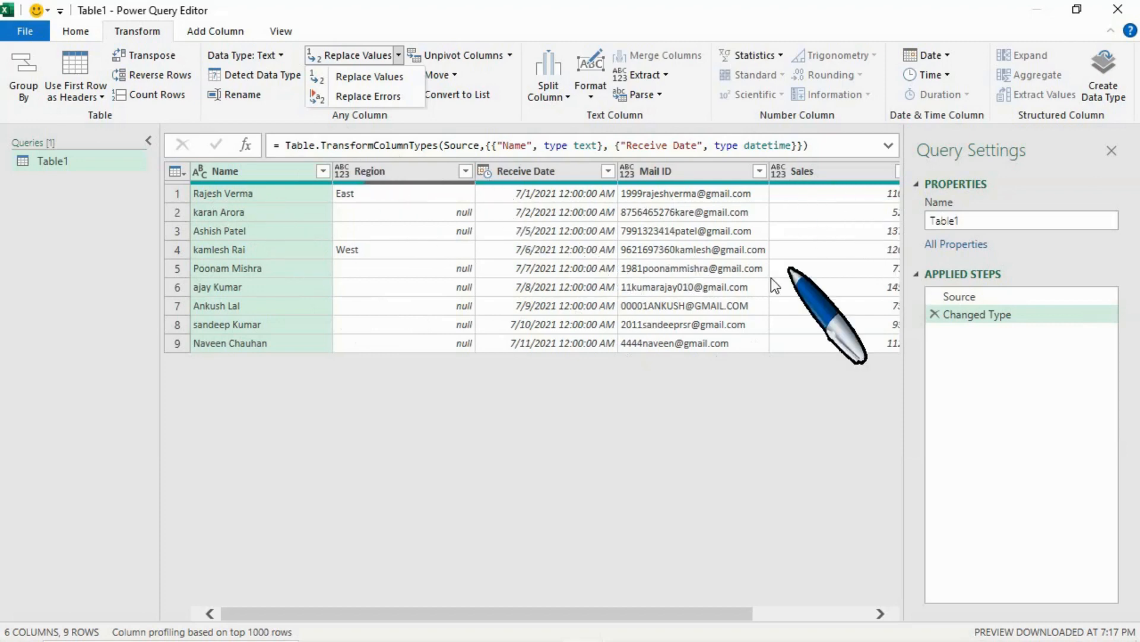
pyautogui.click(241, 174)
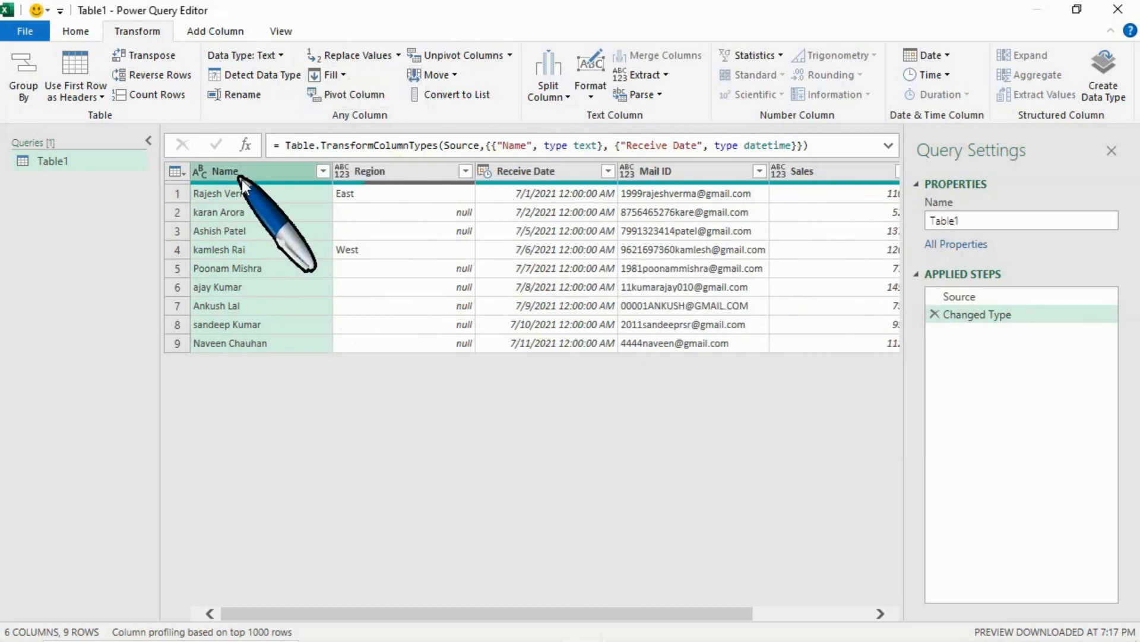
pyautogui.hotkey('ctrl', 'a')
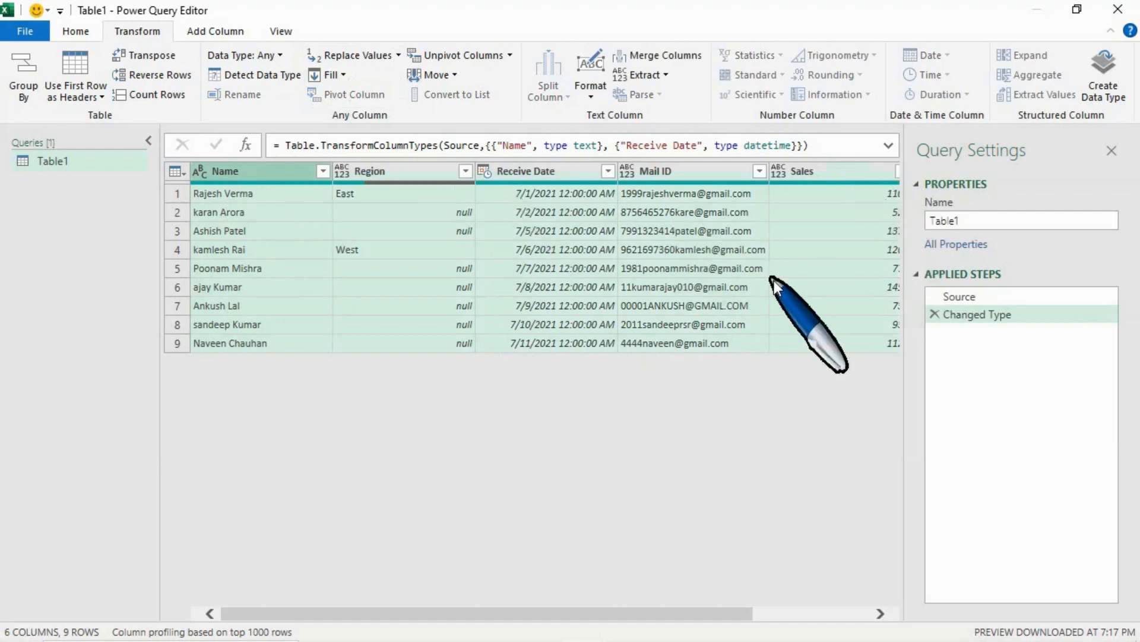
pyautogui.click(251, 172)
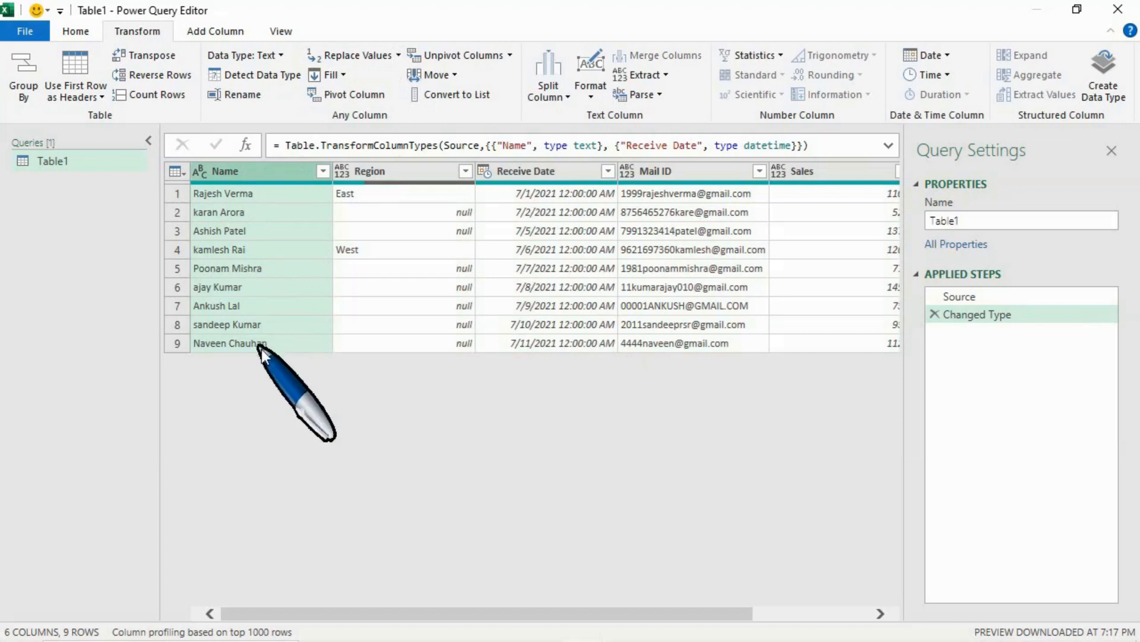
# Fill the Region column's blank cells downward and remove the resulting Filled Down step.
pyautogui.keyDown('ctrl'); pyautogui.click(390, 172); pyautogui.keyUp('ctrl')
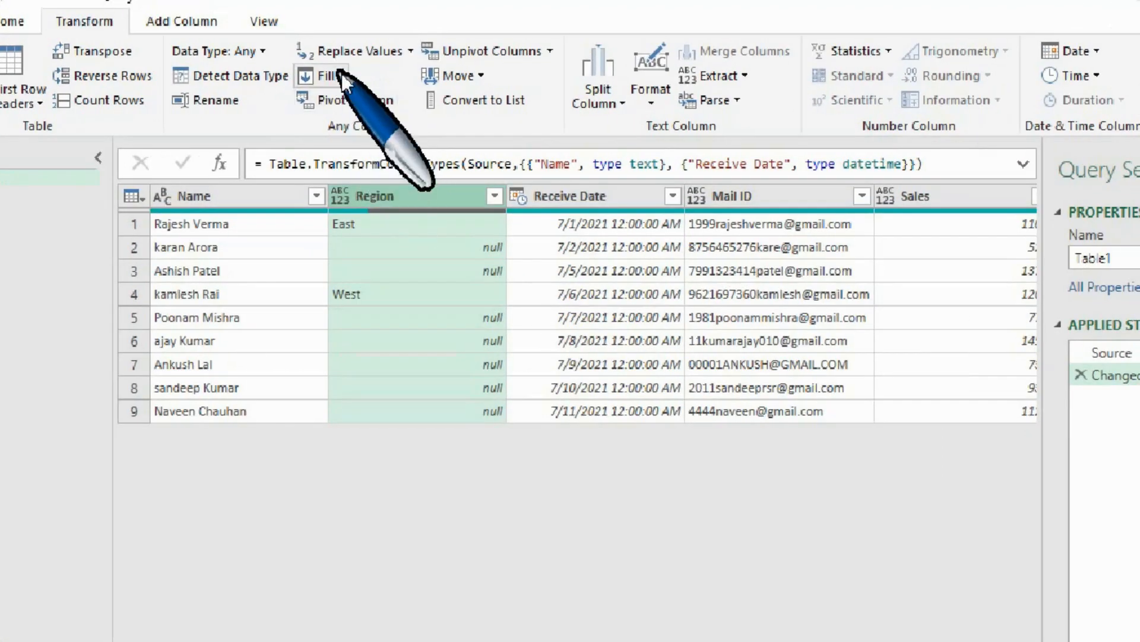
pyautogui.click(343, 75)
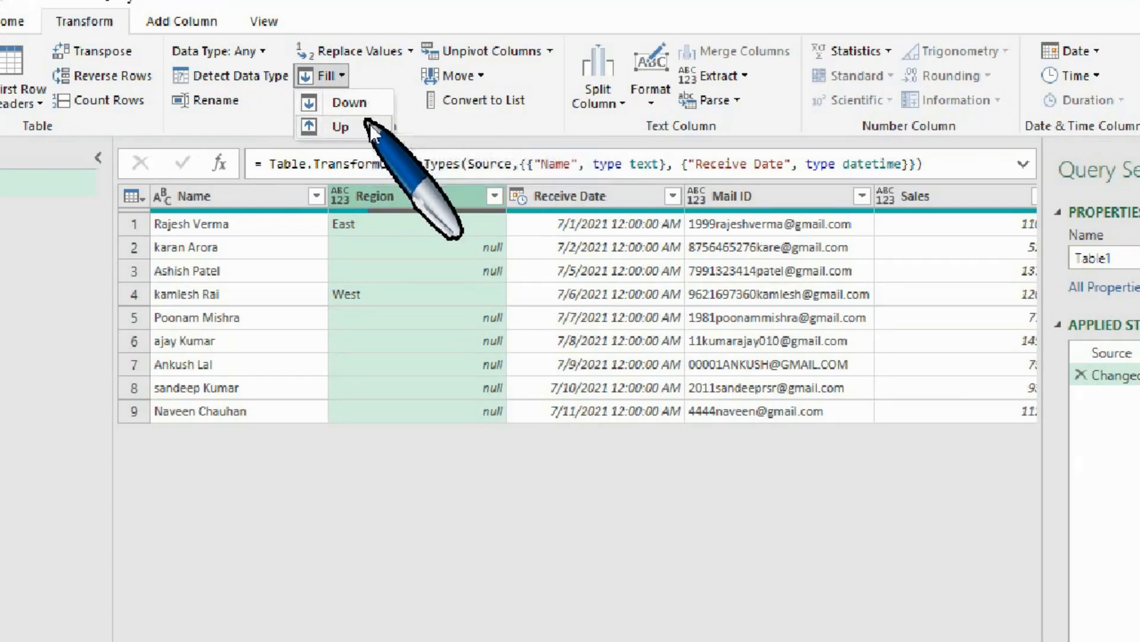
pyautogui.click(380, 77)
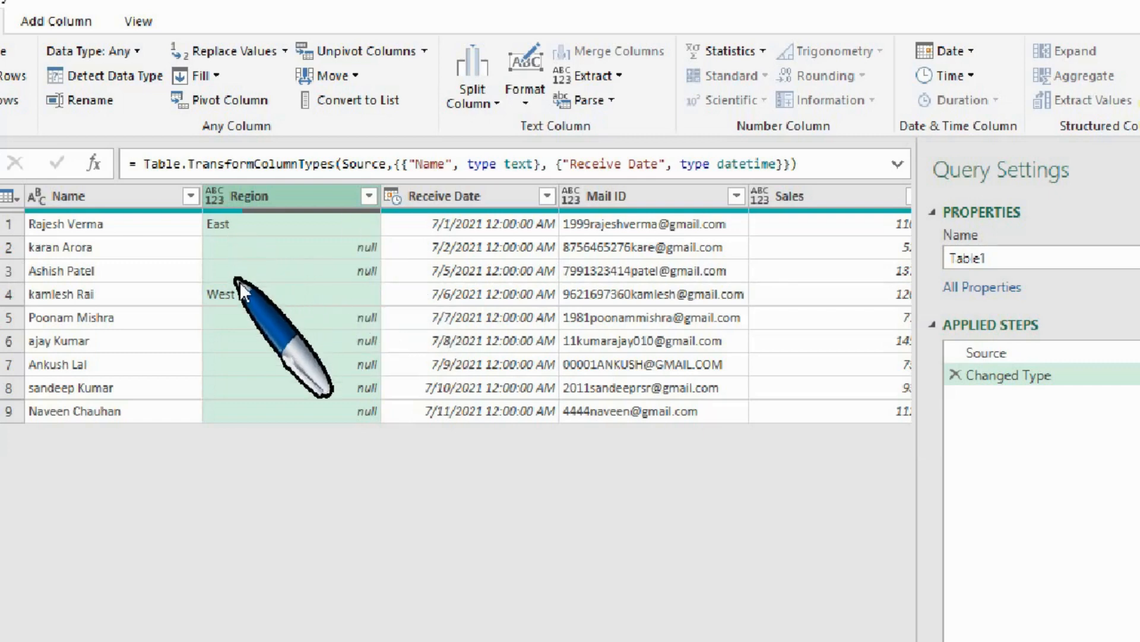
pyautogui.click(224, 75)
pyautogui.click(227, 104)
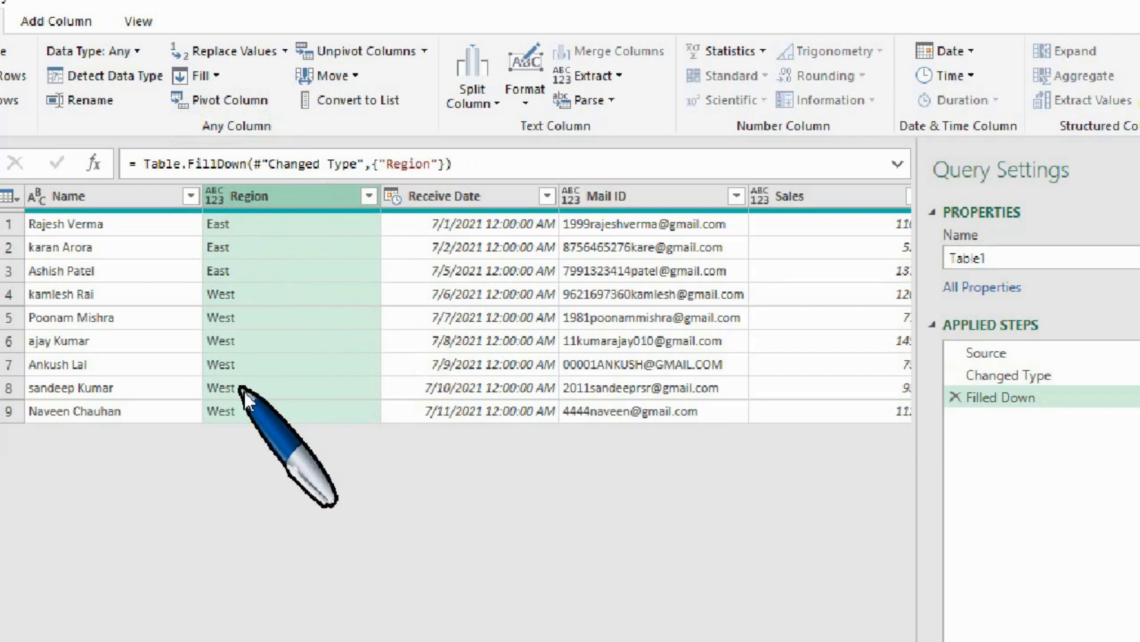
pyautogui.click(955, 397)
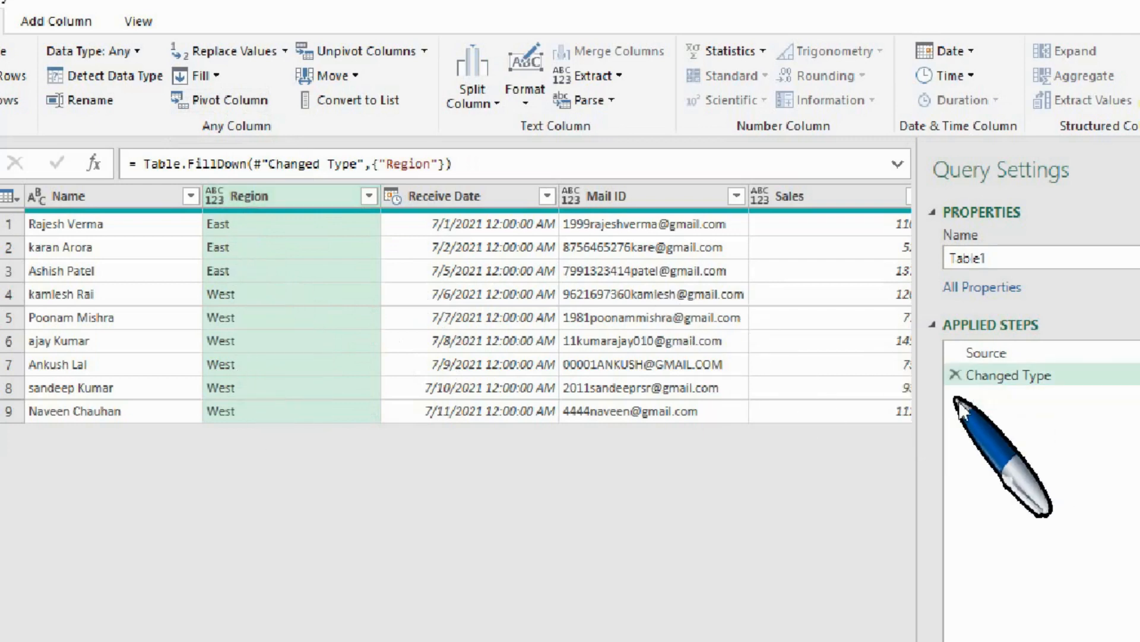
# Fill the Region column's blank cells upward and remove the resulting Filled Up step.
pyautogui.click(218, 76)
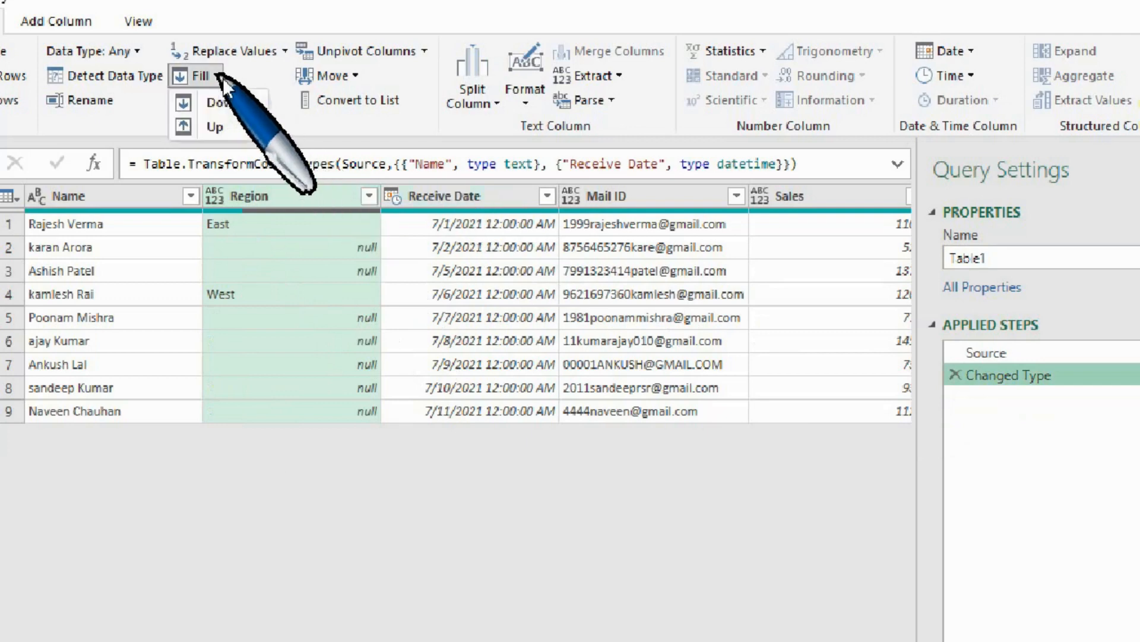
pyautogui.click(226, 129)
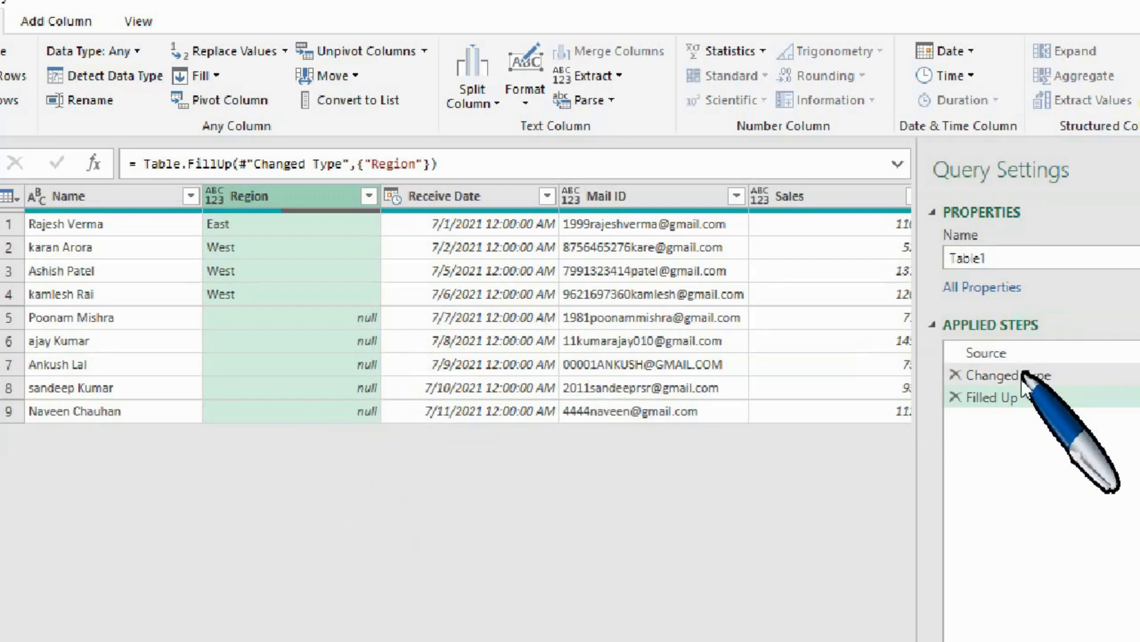
pyautogui.click(954, 397)
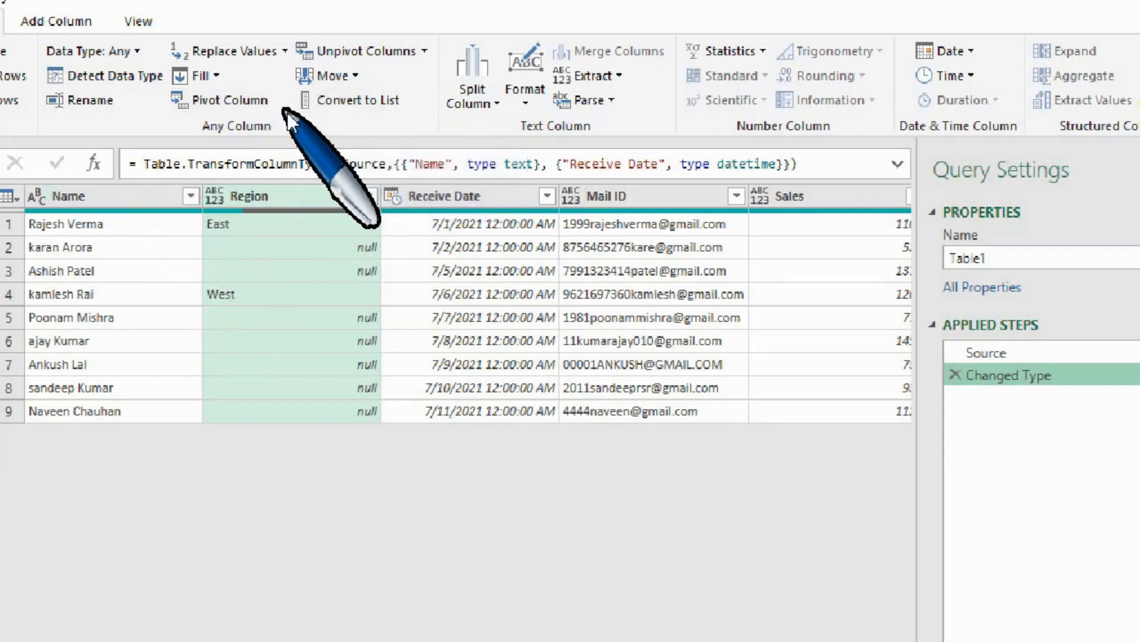
# Fill the null cells of the Region column down with the region value above them.
pyautogui.click(144, 200)
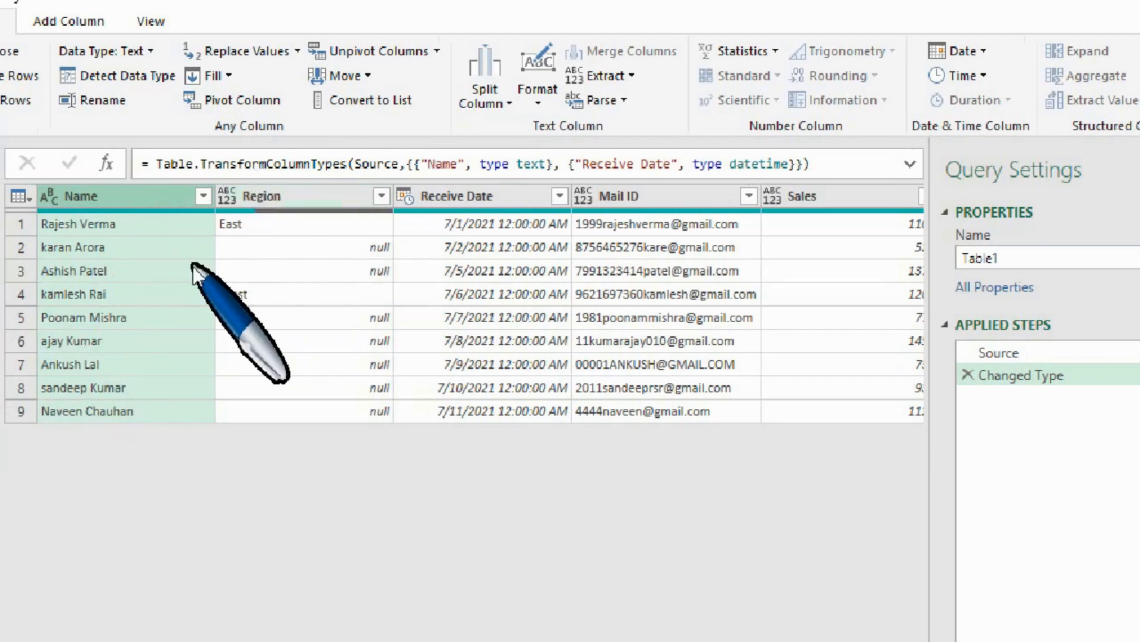
pyautogui.click(256, 202)
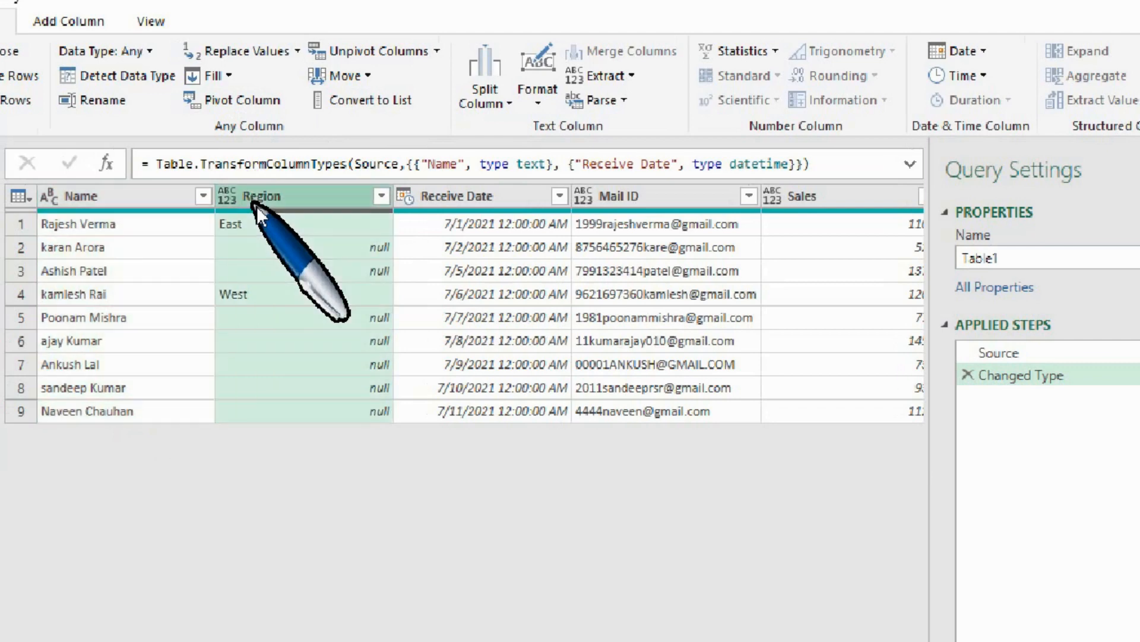
pyautogui.click(228, 86)
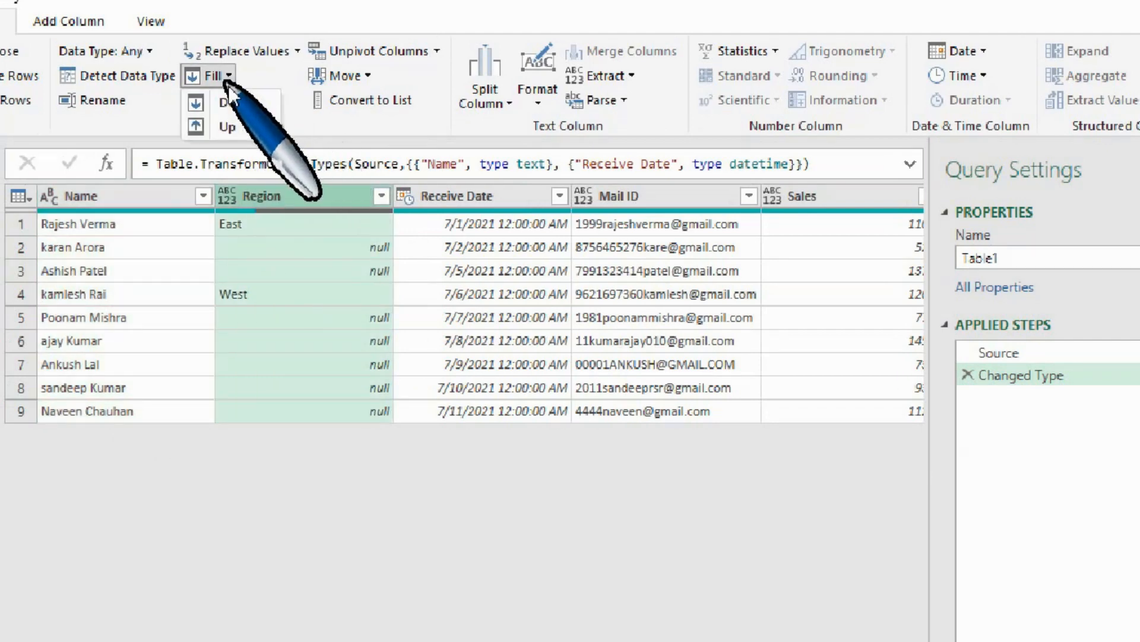
pyautogui.click(244, 112)
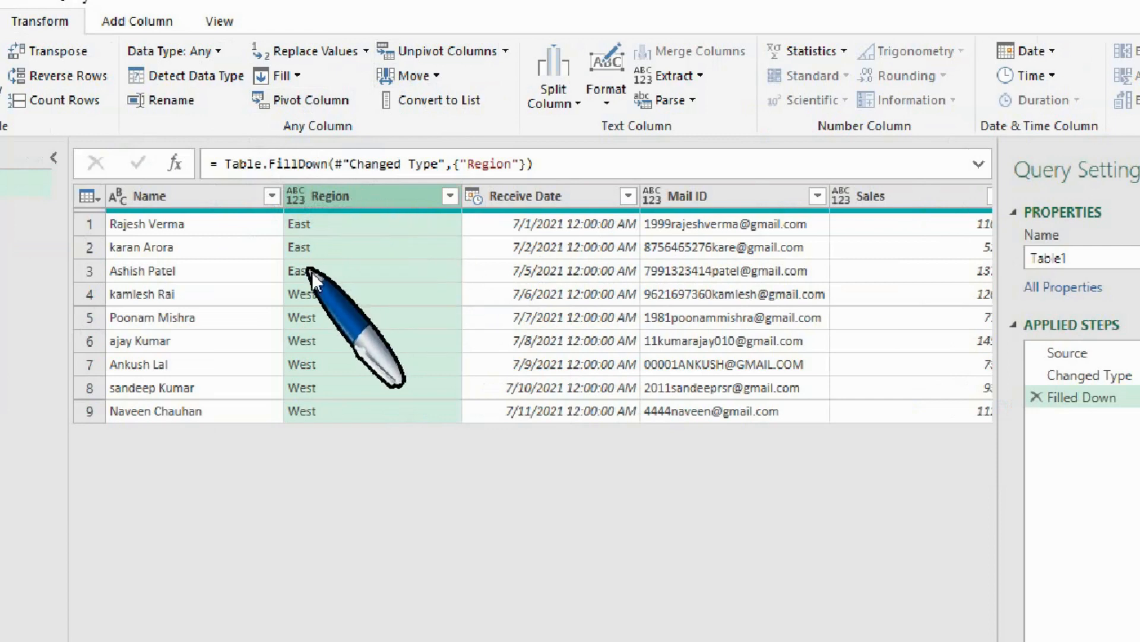
# Examine the Unpivot Columns options offered for the Name column.
pyautogui.click(168, 203)
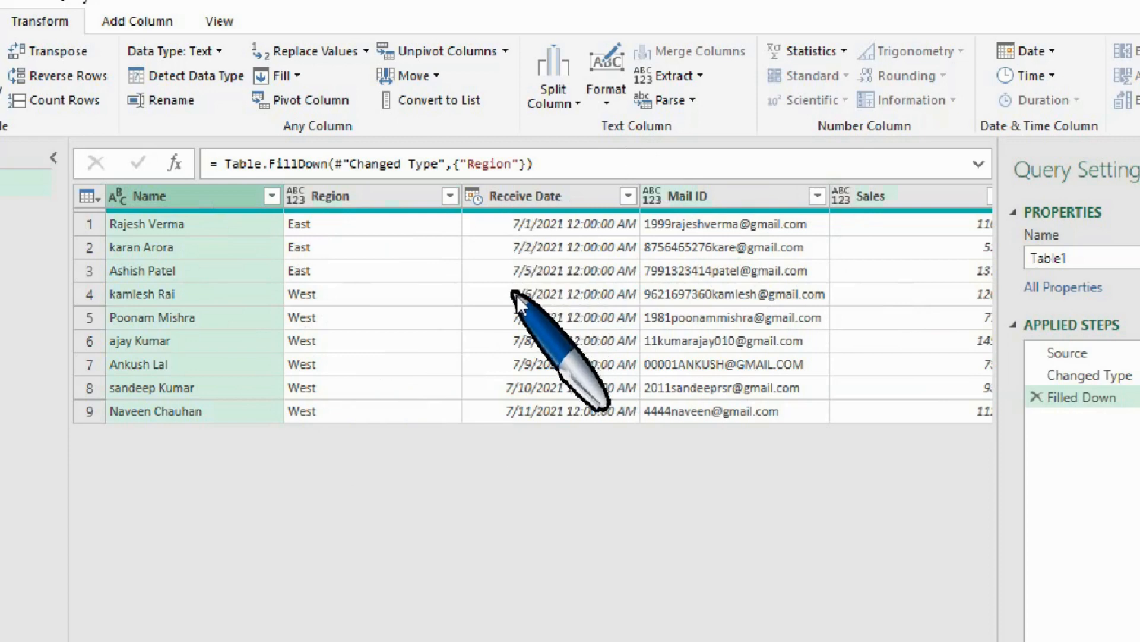
pyautogui.click(508, 60)
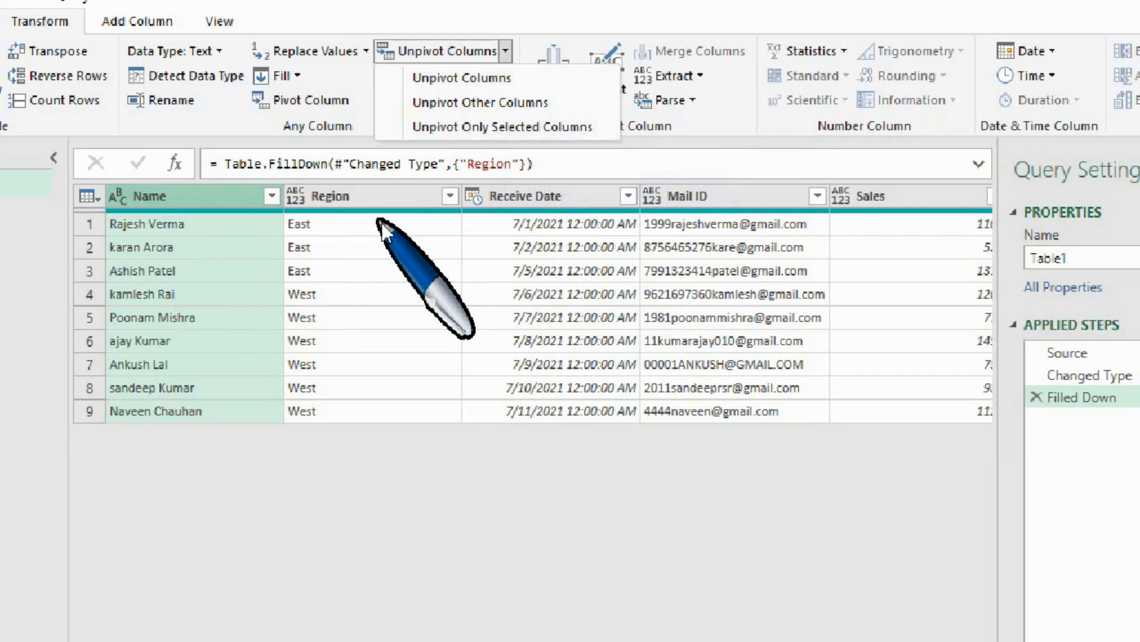
pyautogui.click(424, 11)
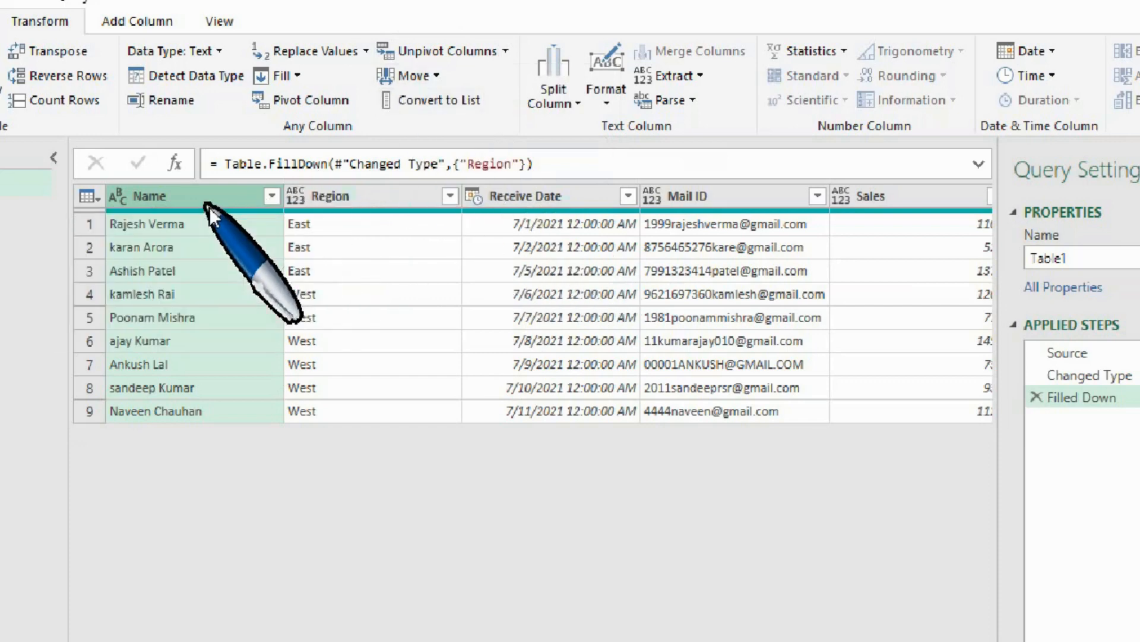
# Move the Name column to the end of the table and remove the resulting reorder step.
pyautogui.moveTo(209, 204)
pyautogui.mouseDown()
pyautogui.moveTo(547, 187)
pyautogui.moveTo(218, 223)
pyautogui.mouseUp()
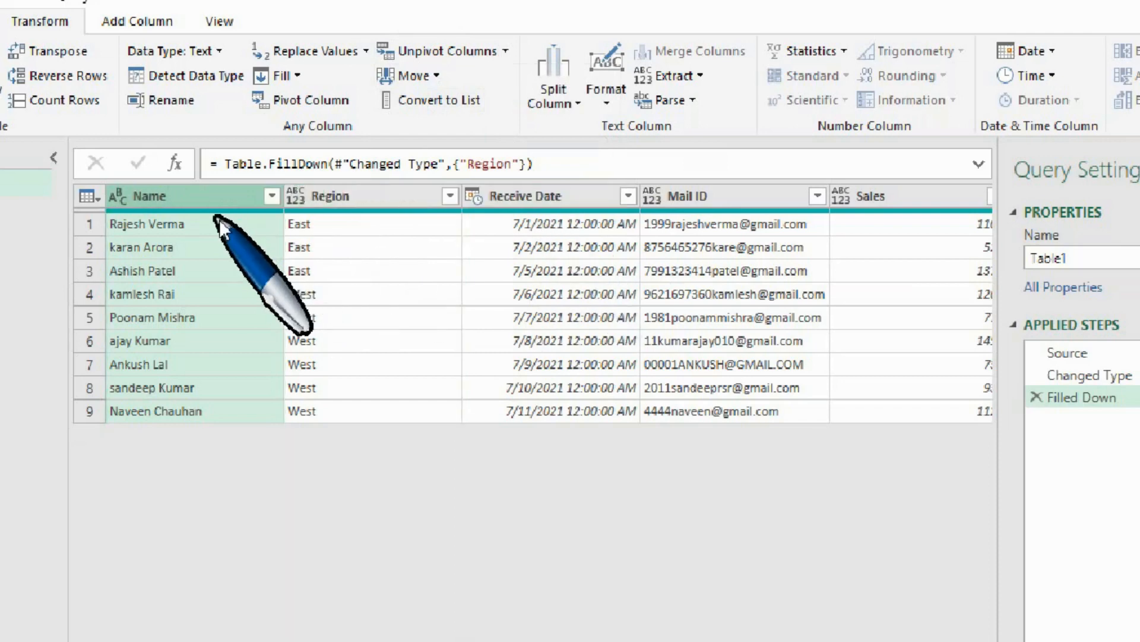
pyautogui.click(440, 76)
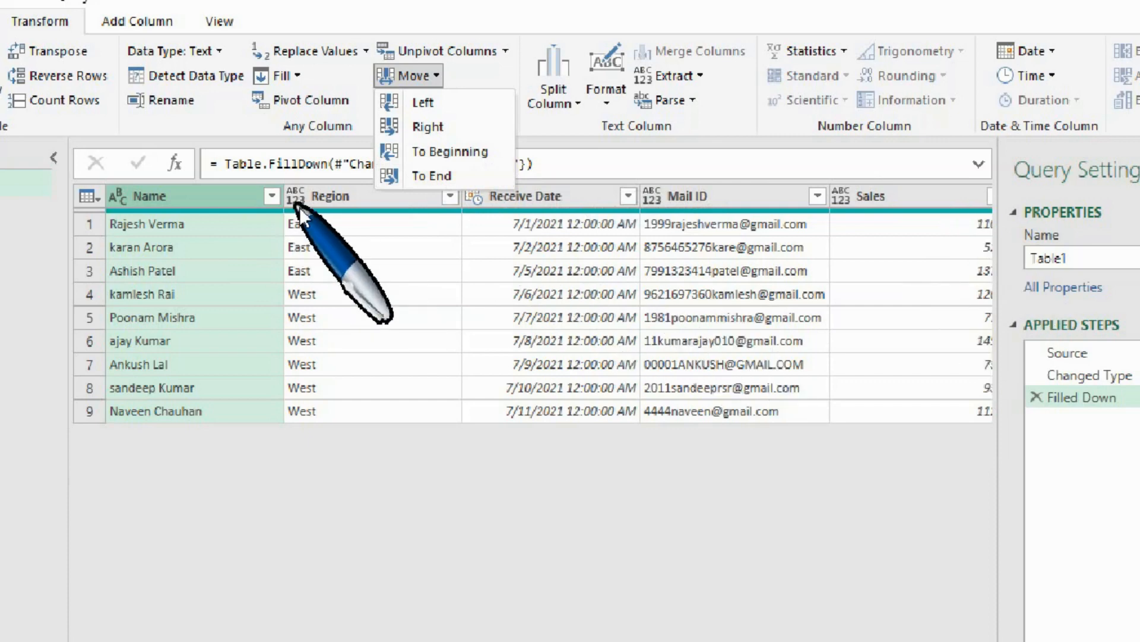
pyautogui.click(452, 176)
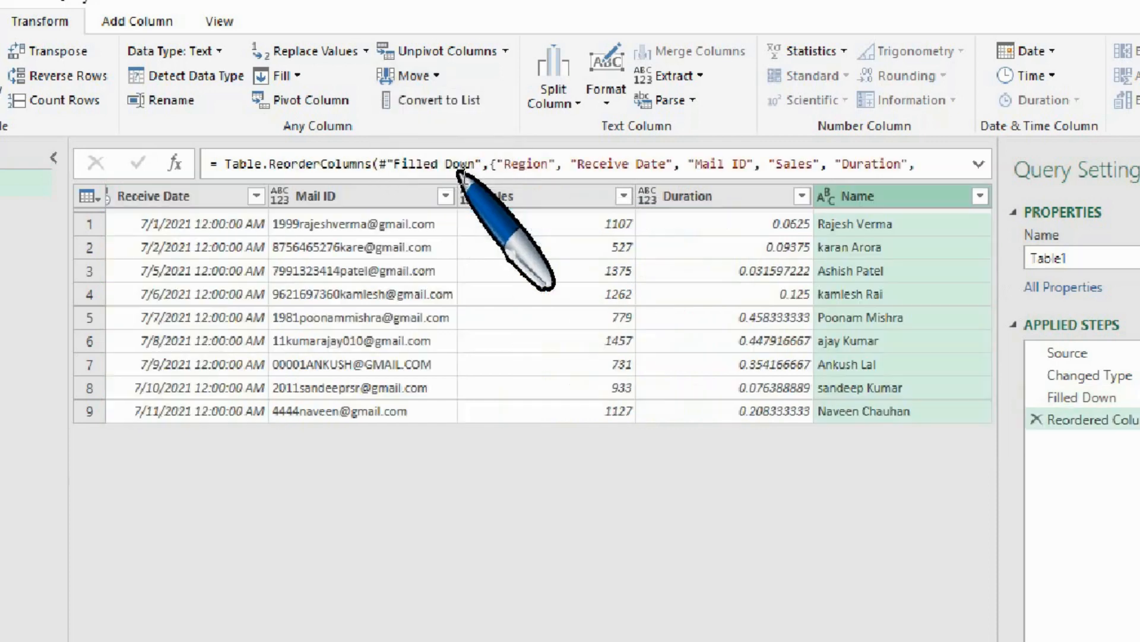
pyautogui.click(1037, 421)
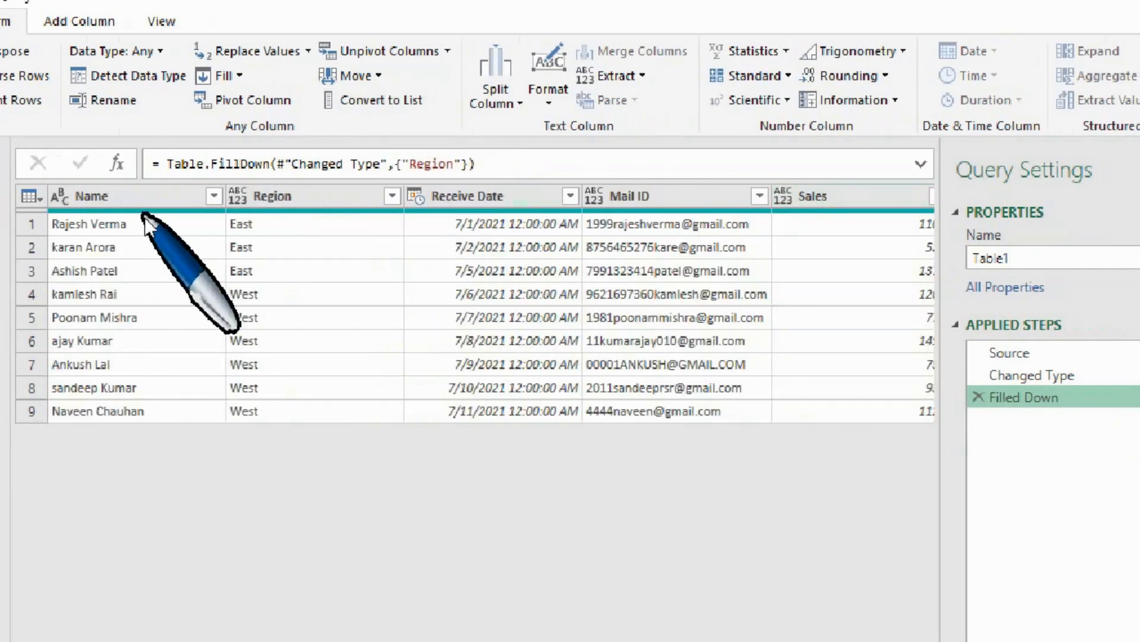
# Try to convert the Name column to a list.
pyautogui.click(135, 202)
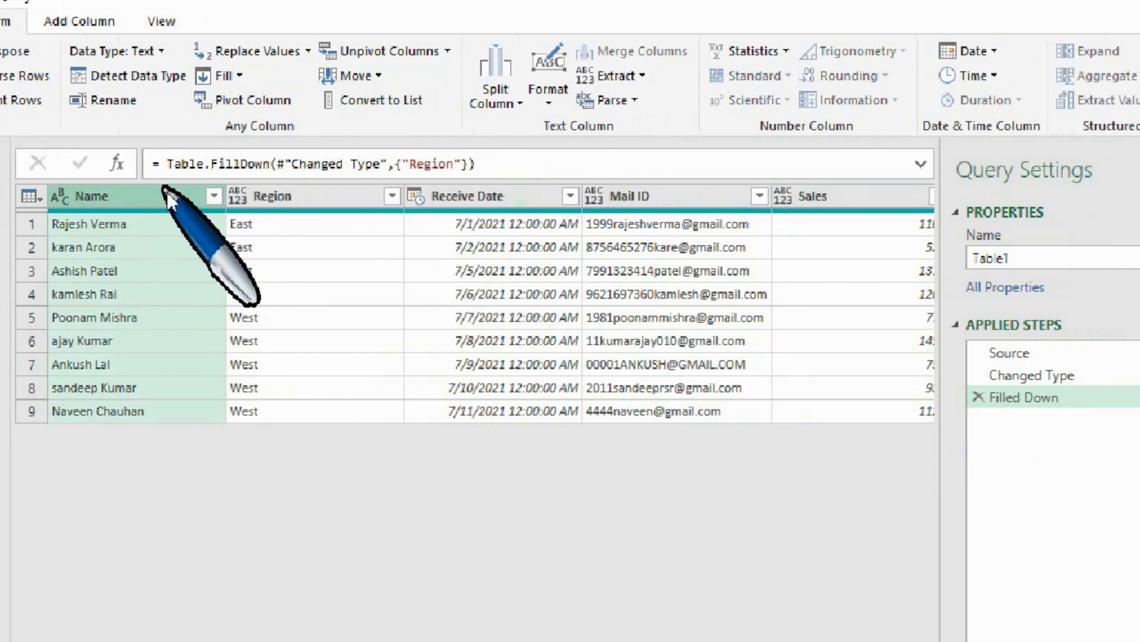
pyautogui.click(392, 106)
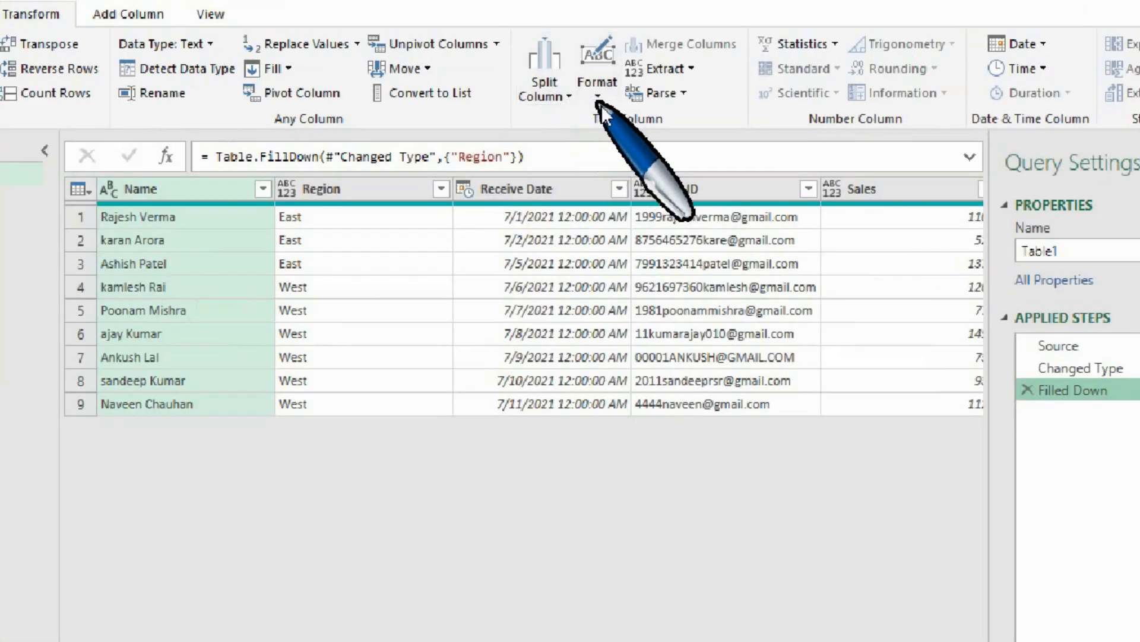
# Examine the Split Column and Format options available for the Name column.
pyautogui.click(571, 97)
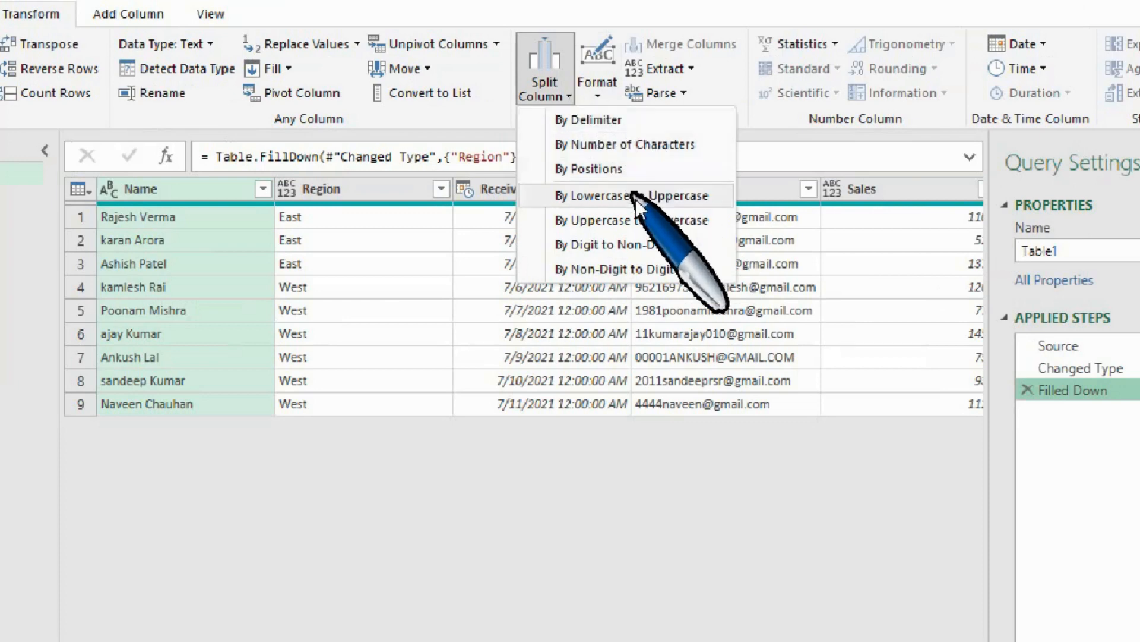
pyautogui.click(601, 95)
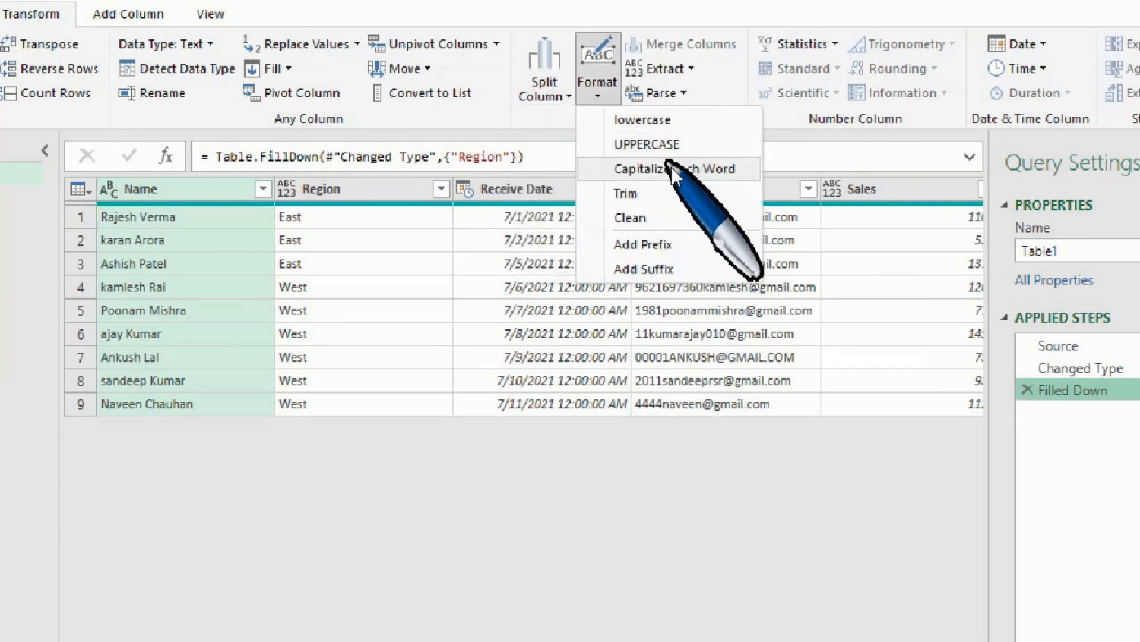
pyautogui.click(607, 91)
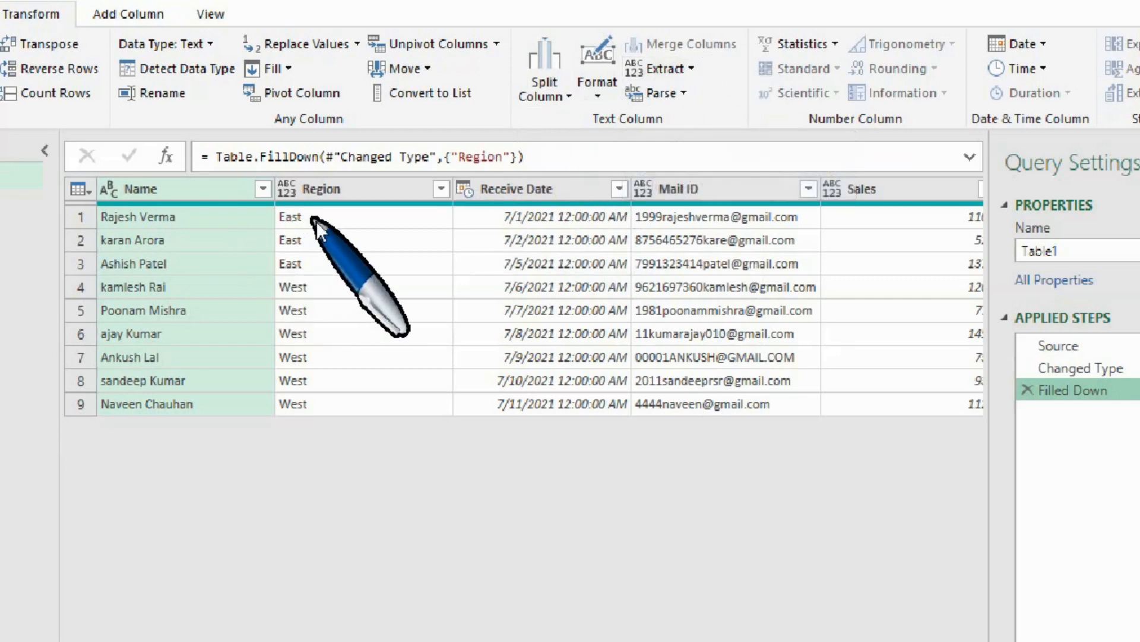
# Check the availability of Merge Columns with only Name selected and with Name and Region selected together.
pyautogui.click(319, 198)
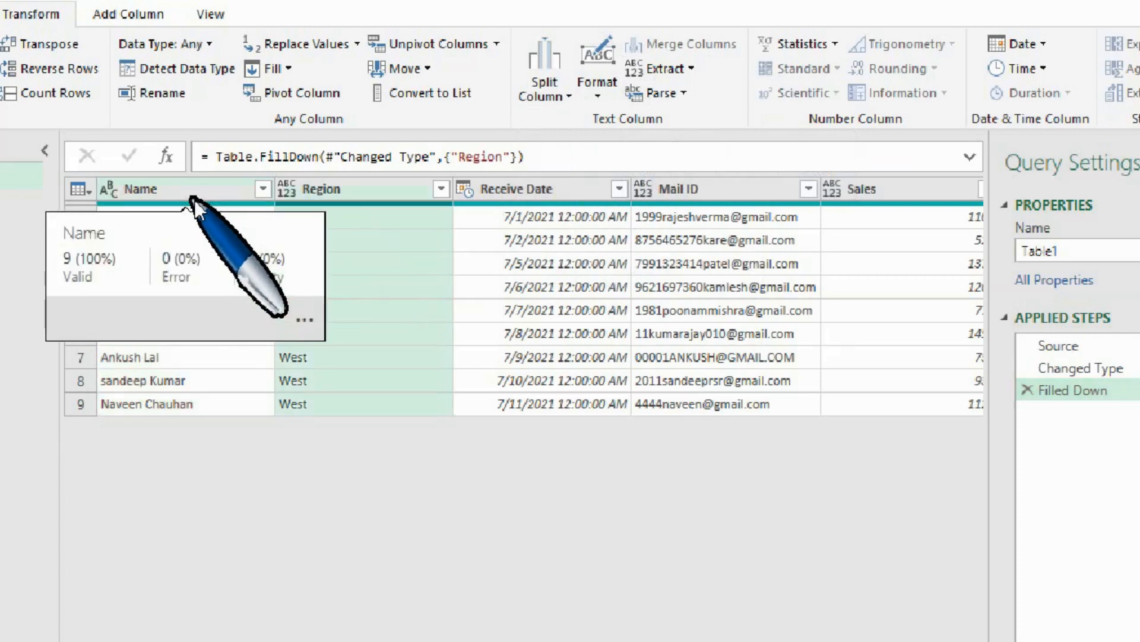
pyautogui.click(190, 191)
pyautogui.keyDown('ctrl'); pyautogui.click(312, 189); pyautogui.keyUp('ctrl')
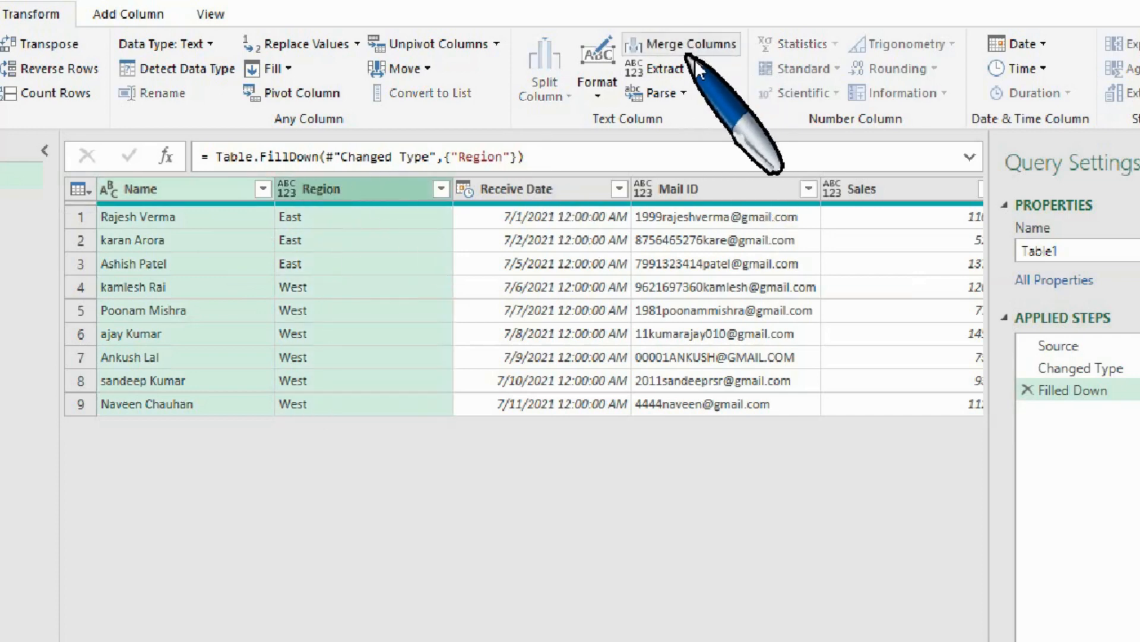
pyautogui.click(241, 190)
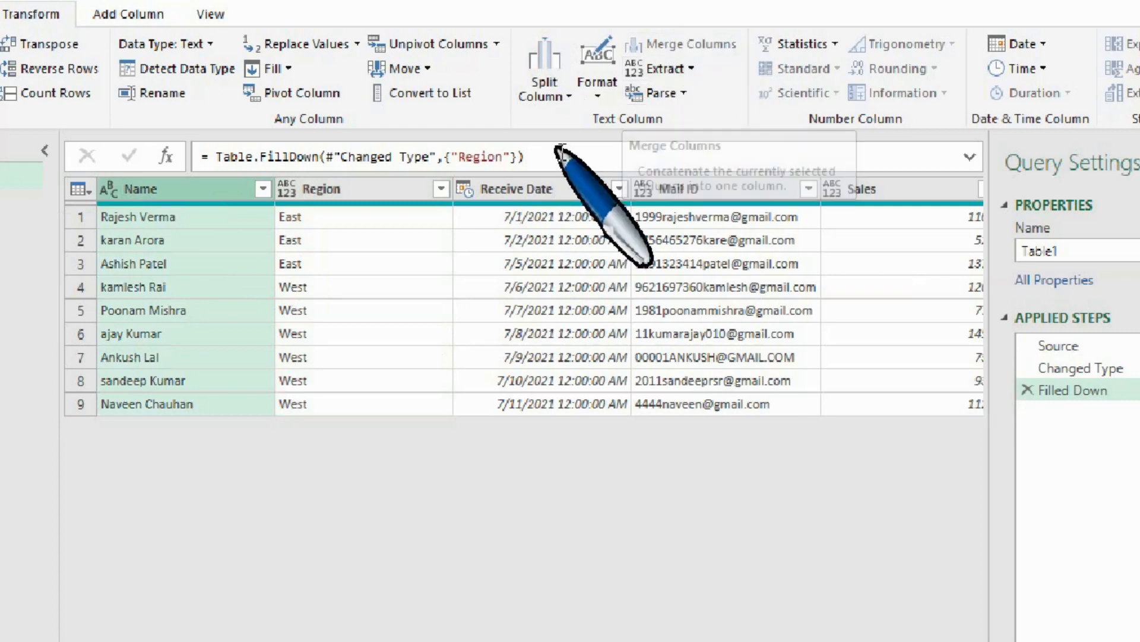
pyautogui.keyDown('ctrl'); pyautogui.click(321, 196); pyautogui.keyUp('ctrl')
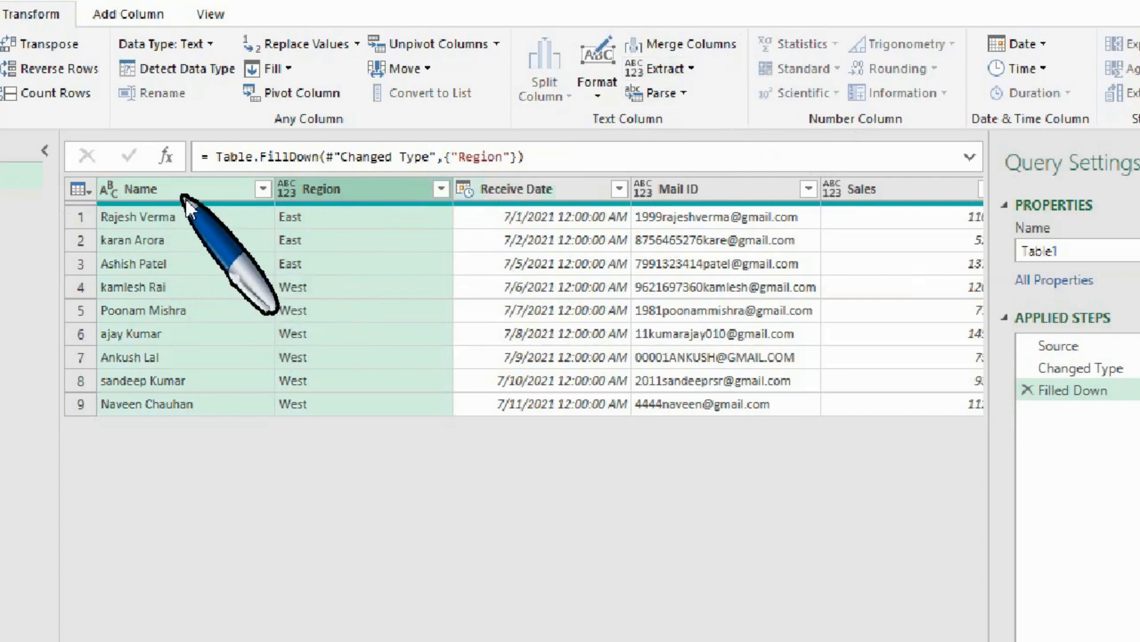
# Examine the Extract options for the Name column, from Length to Text Between Delimiters.
pyautogui.click(128, 189)
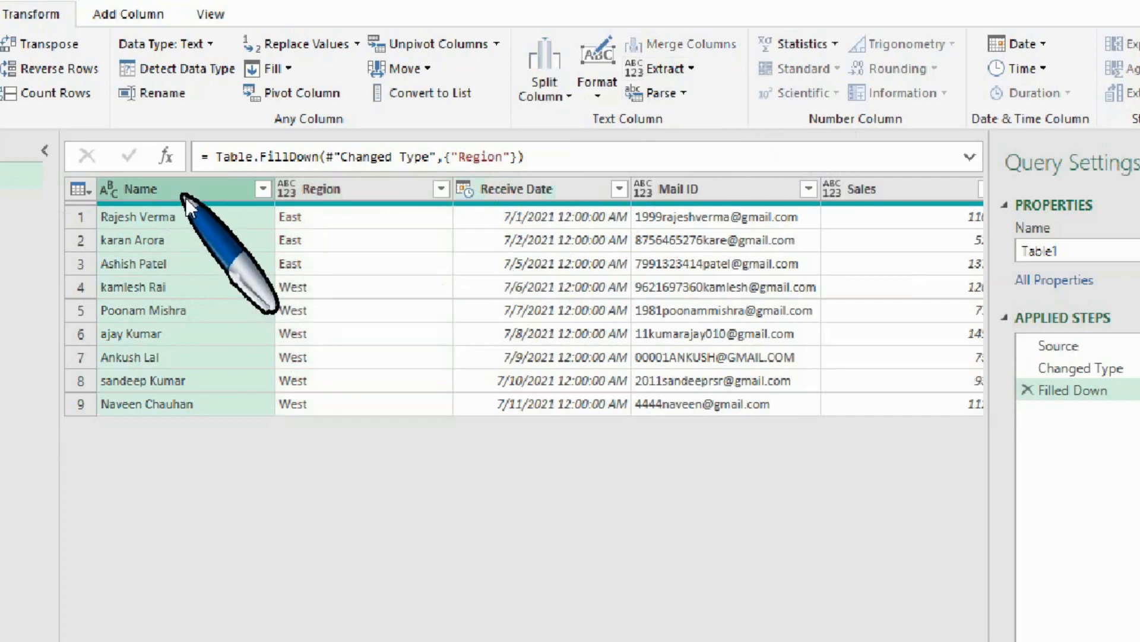
pyautogui.click(701, 67)
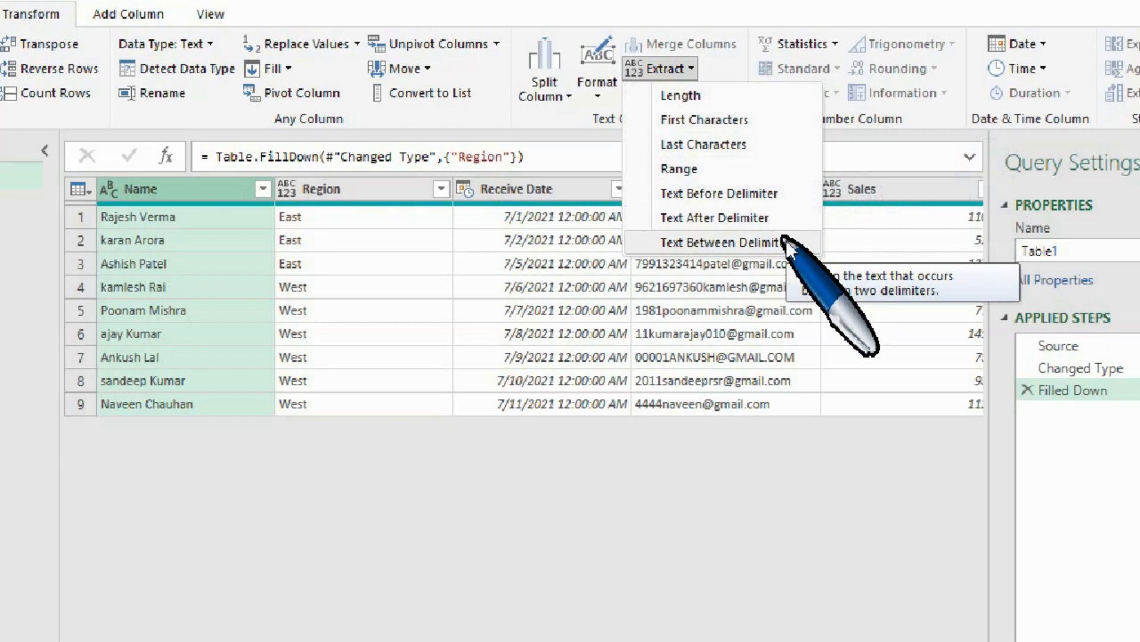
pyautogui.click(530, 189)
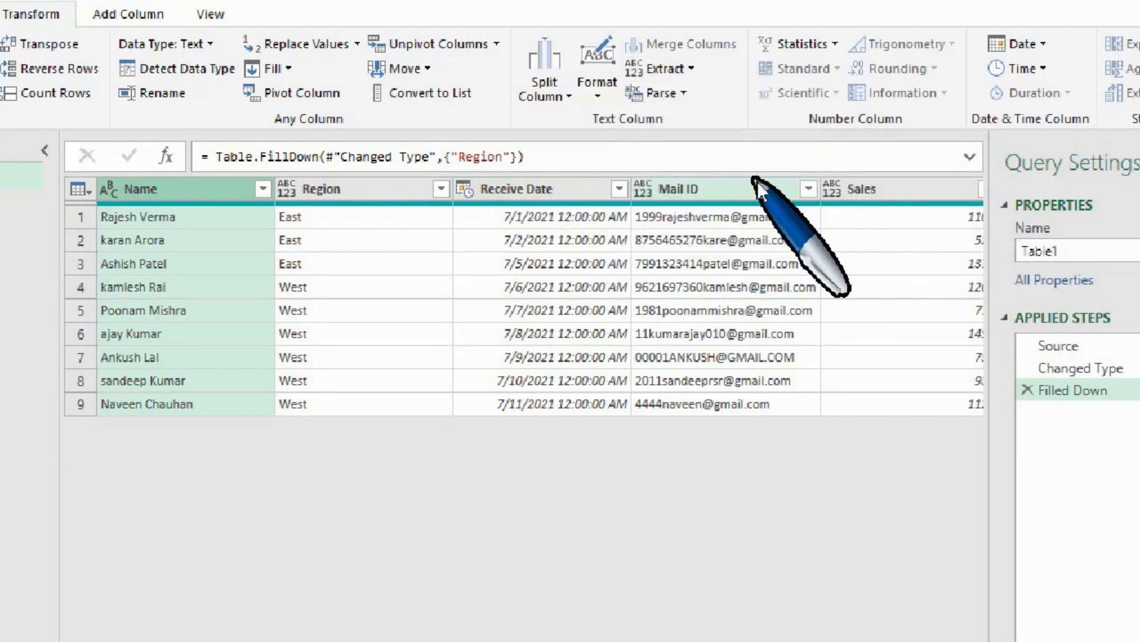
# Examine the XML and JSON Parse options for the Mail ID column.
pyautogui.click(738, 197)
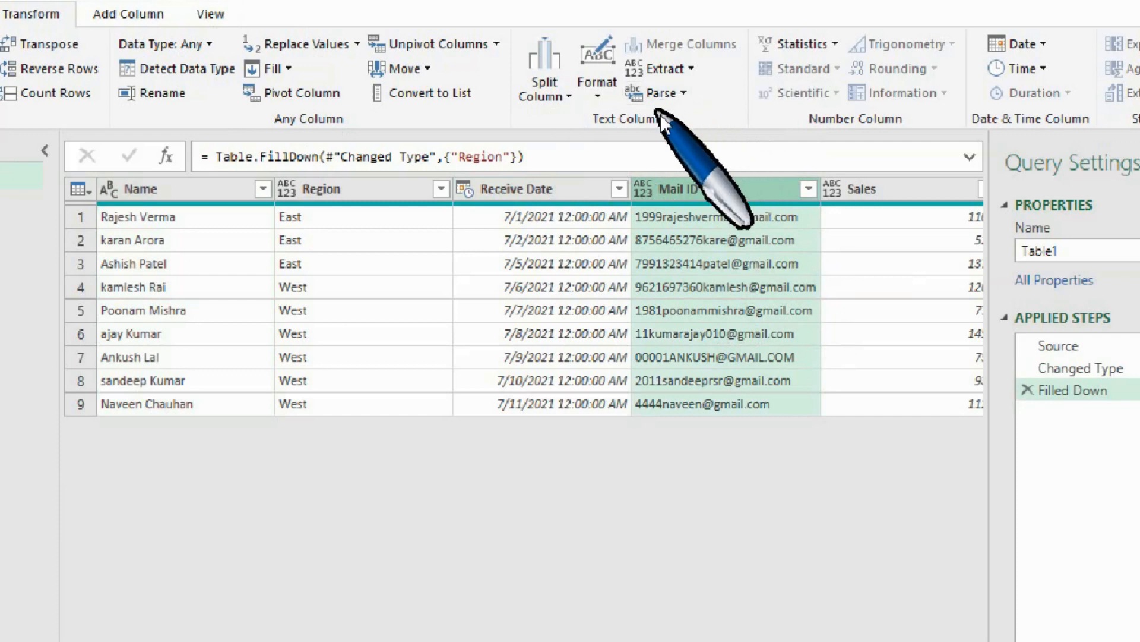
pyautogui.click(683, 93)
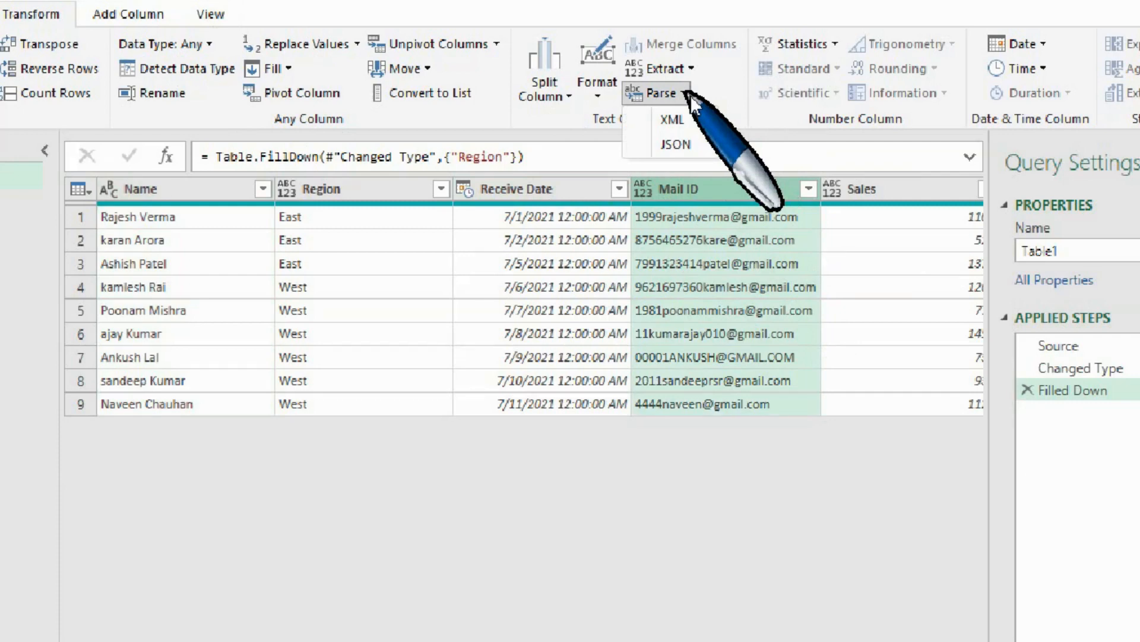
pyautogui.click(722, 93)
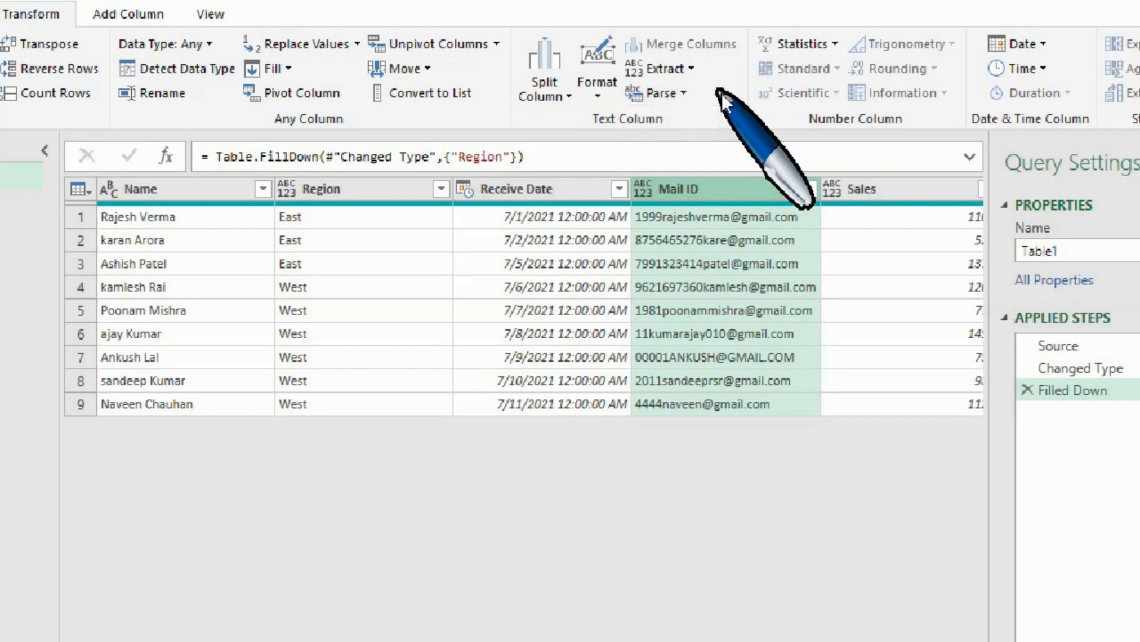
pyautogui.click(682, 94)
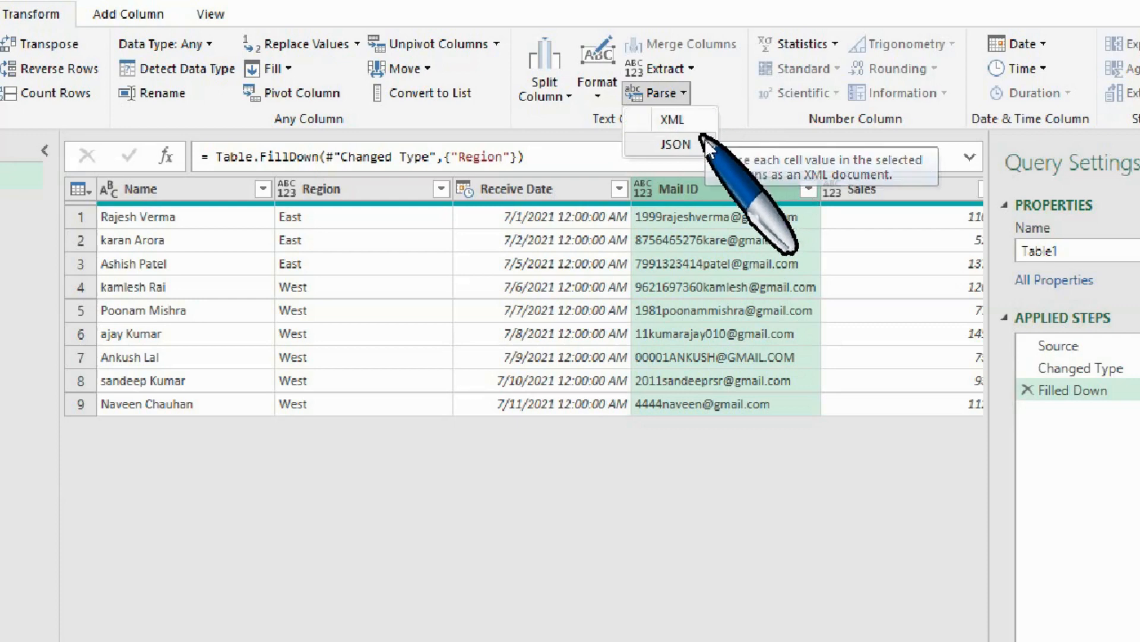
# Check the XML and JSON Parse options for the Region column, after selecting a Name value for comparison.
pyautogui.click(732, 96)
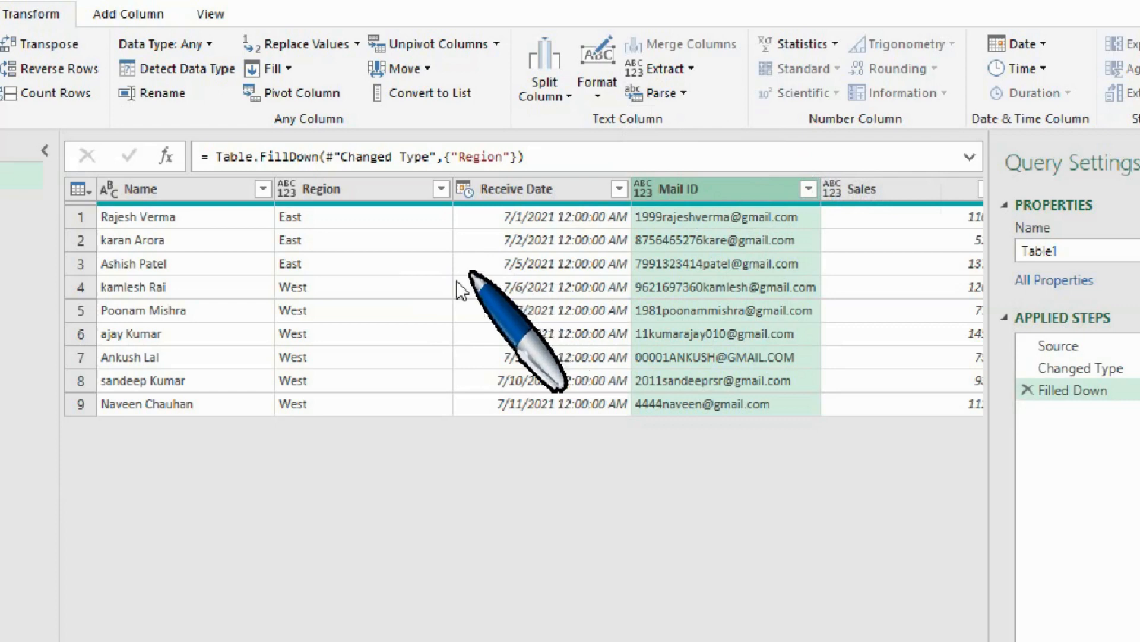
pyautogui.click(202, 216)
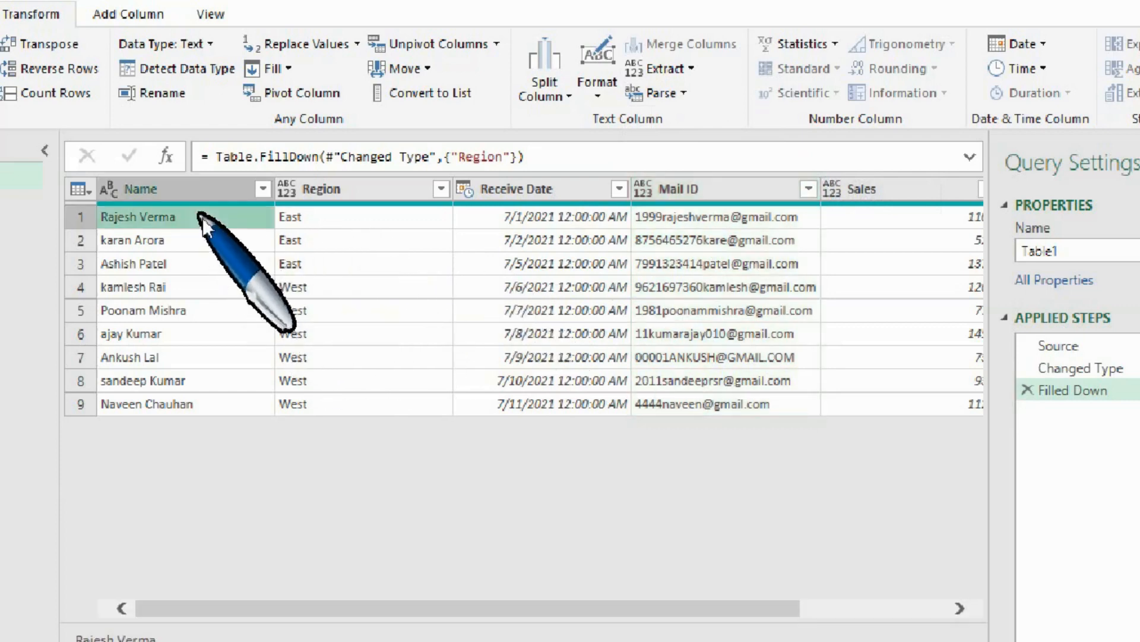
pyautogui.click(318, 222)
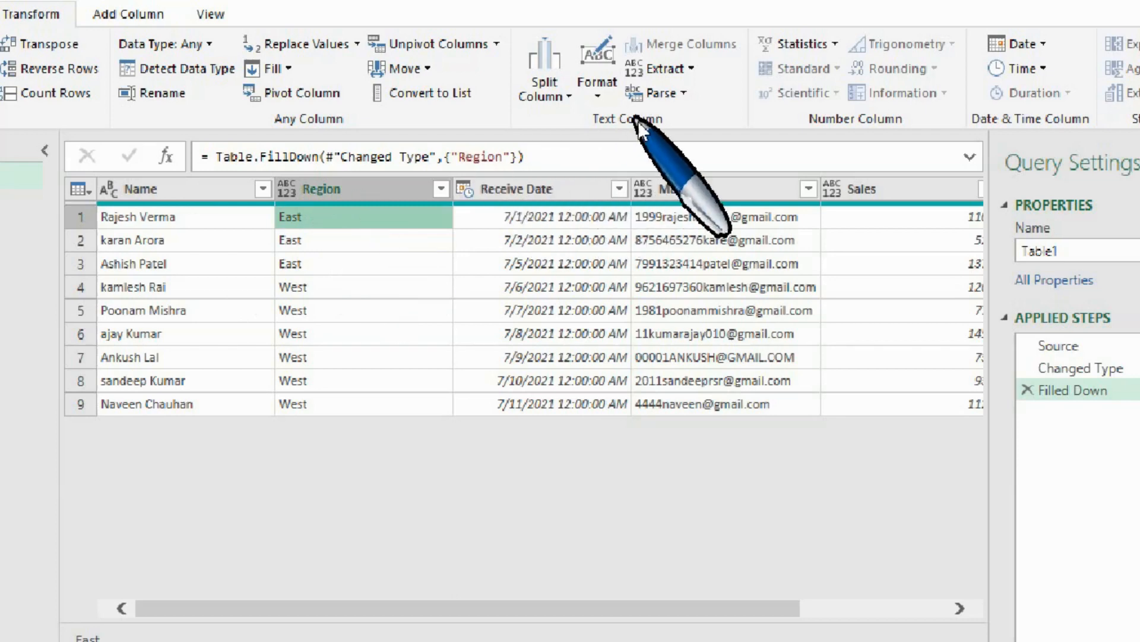
pyautogui.click(685, 93)
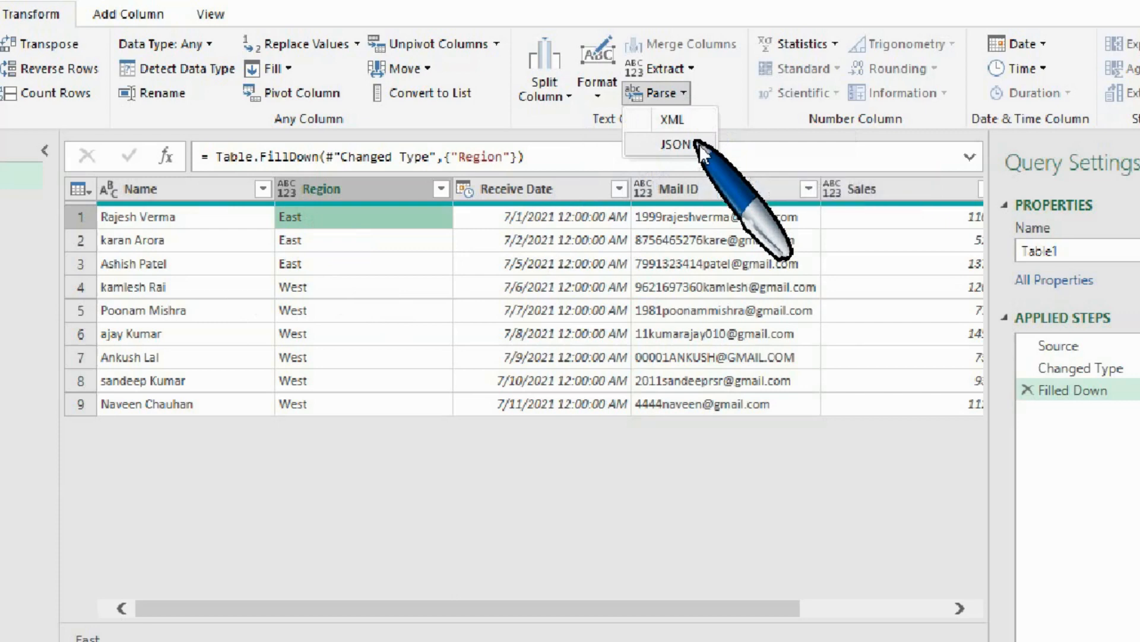
pyautogui.click(733, 90)
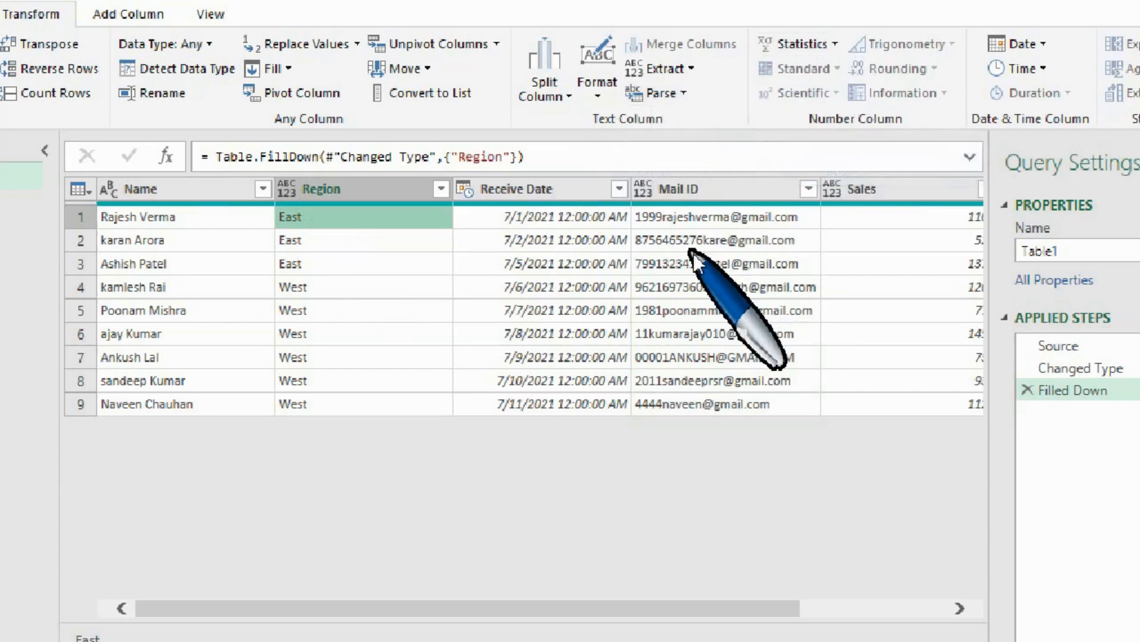
# Compare which number column tools, including Statistics and Standard, are available for the Sales and Mail ID columns.
pyautogui.hscroll(3, 695, 263)
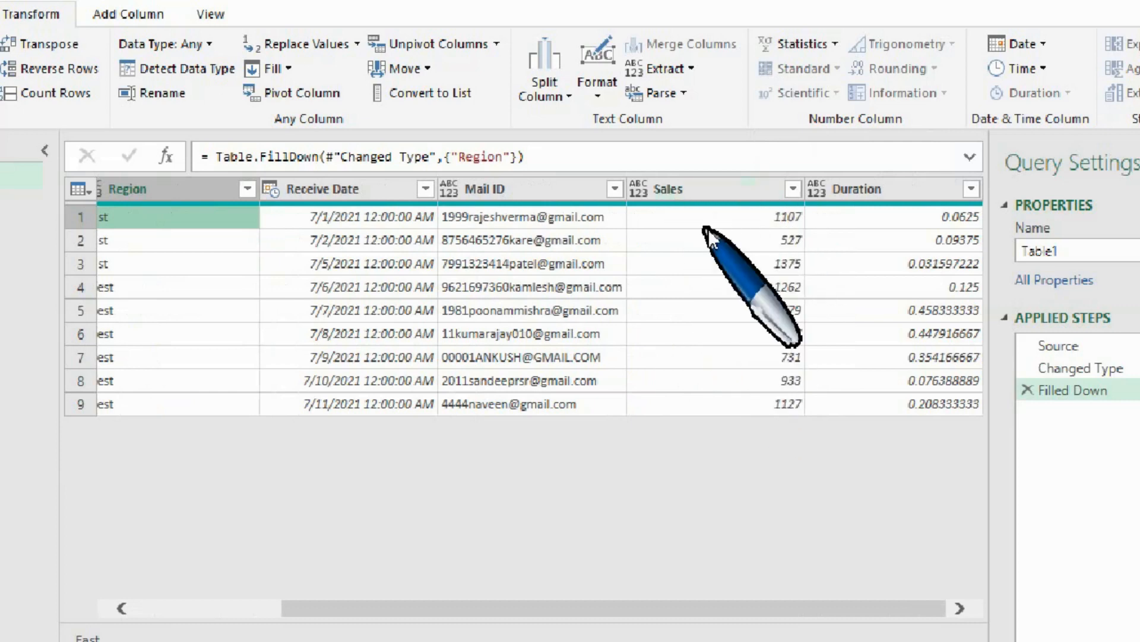
pyautogui.click(702, 191)
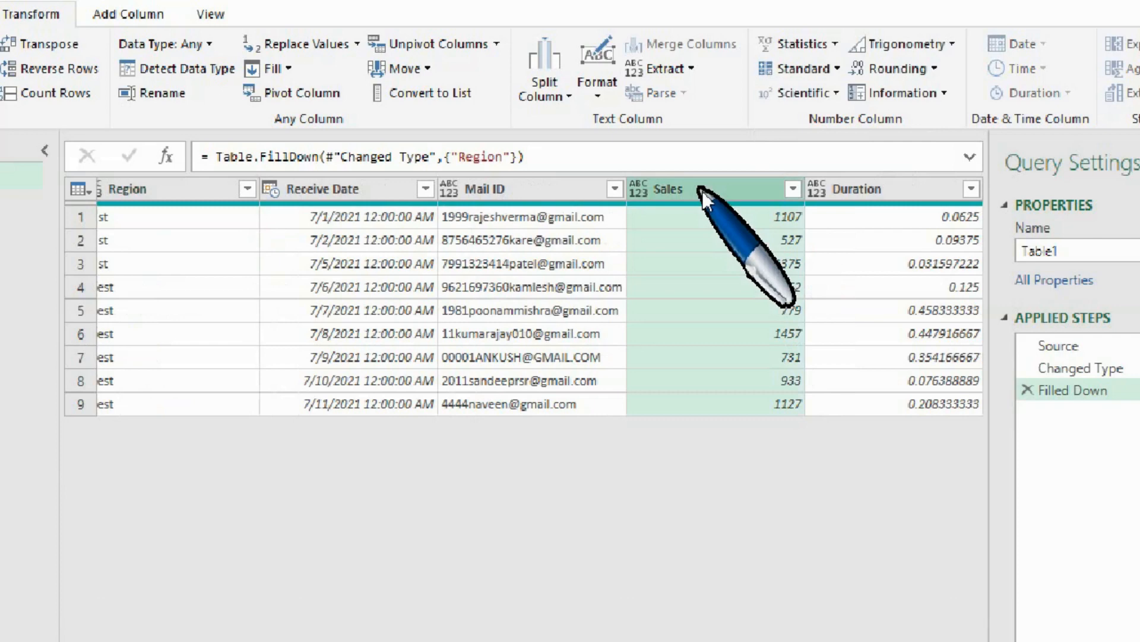
pyautogui.click(831, 45)
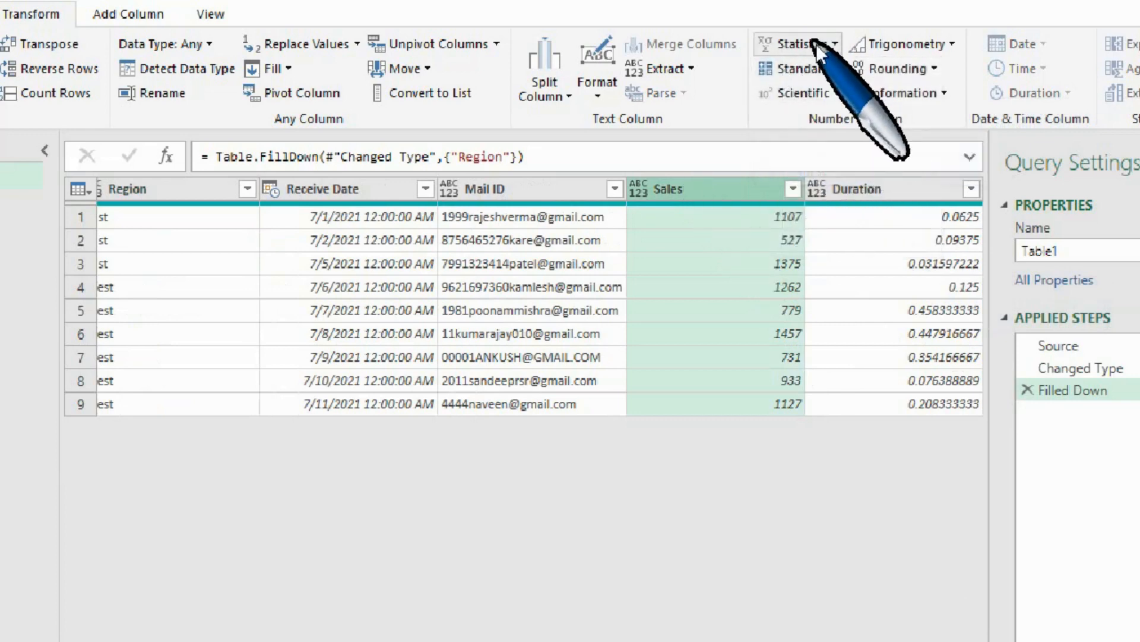
pyautogui.click(499, 191)
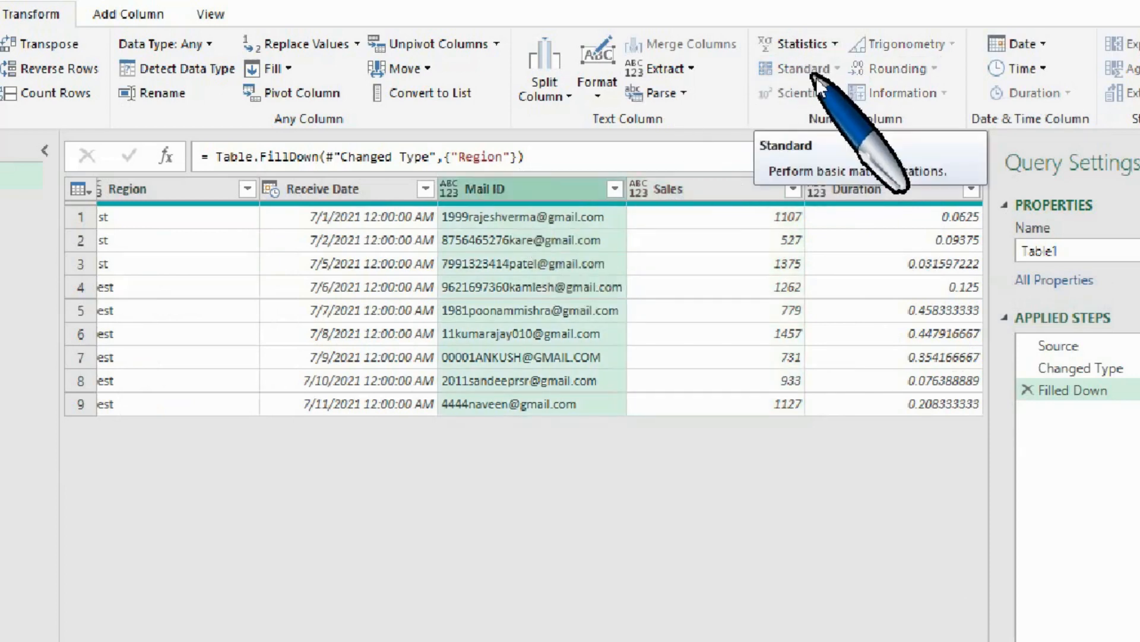
# Examine the Standard arithmetic and Scientific options available for the Sales column.
pyautogui.click(705, 196)
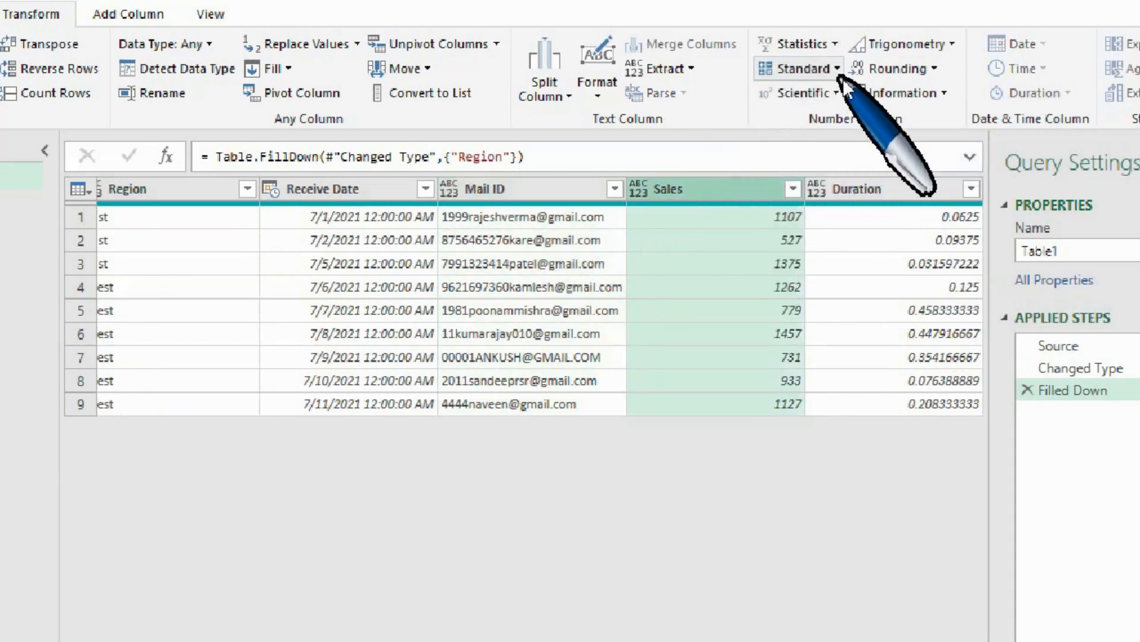
pyautogui.click(842, 72)
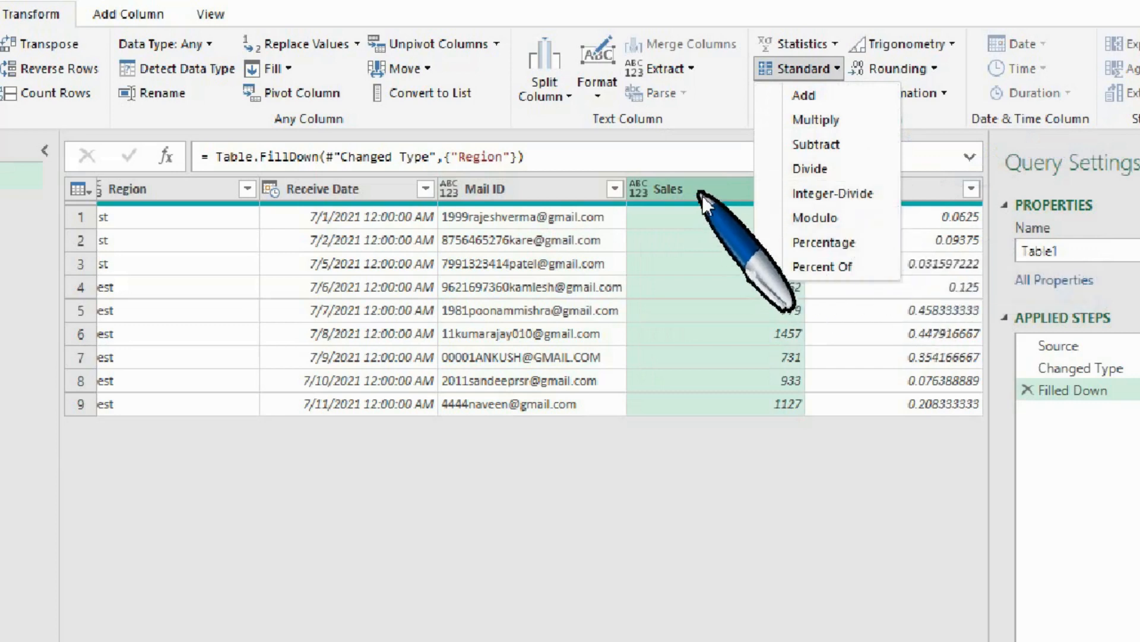
pyautogui.click(722, 219)
pyautogui.click(837, 94)
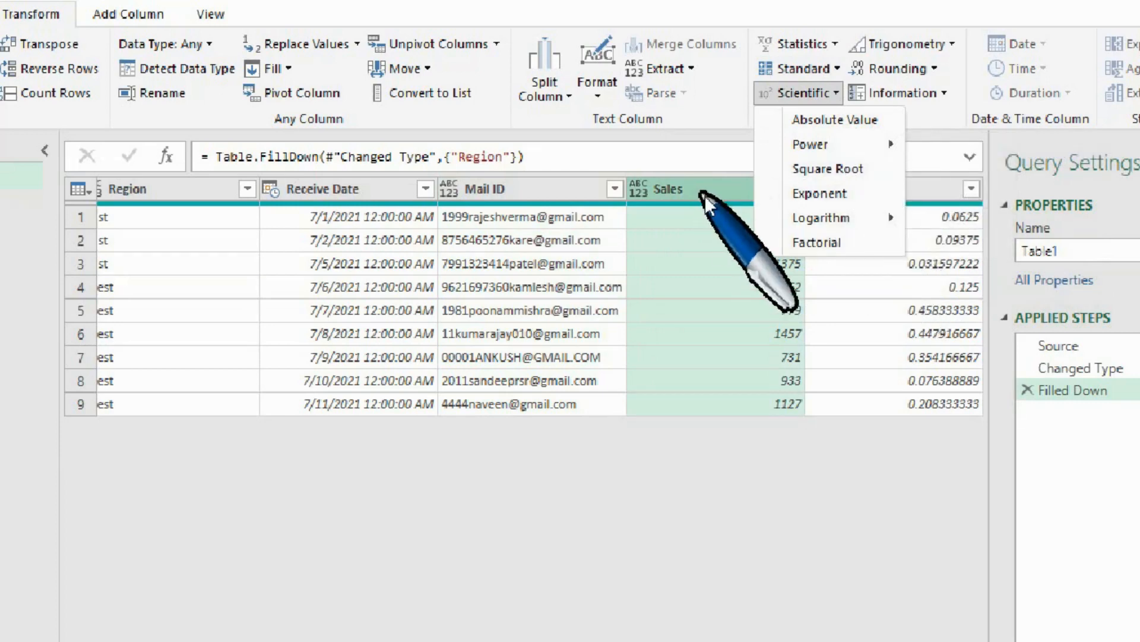
pyautogui.click(773, 232)
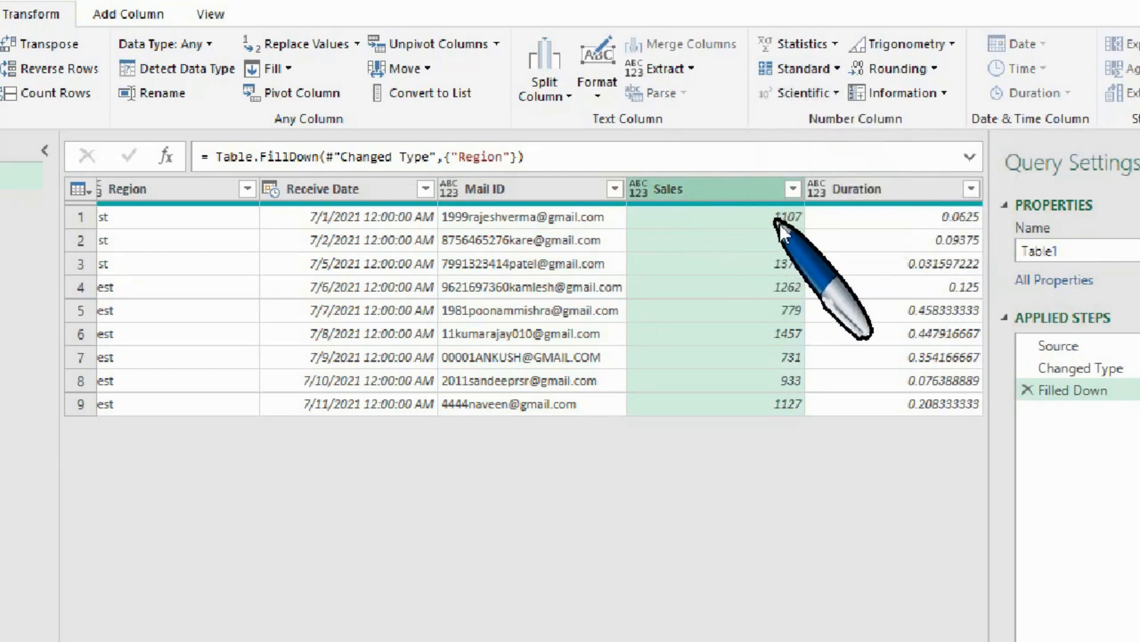
# Examine the Rounding options and the Information options for the Sales column, including Is Even.
pyautogui.click(935, 69)
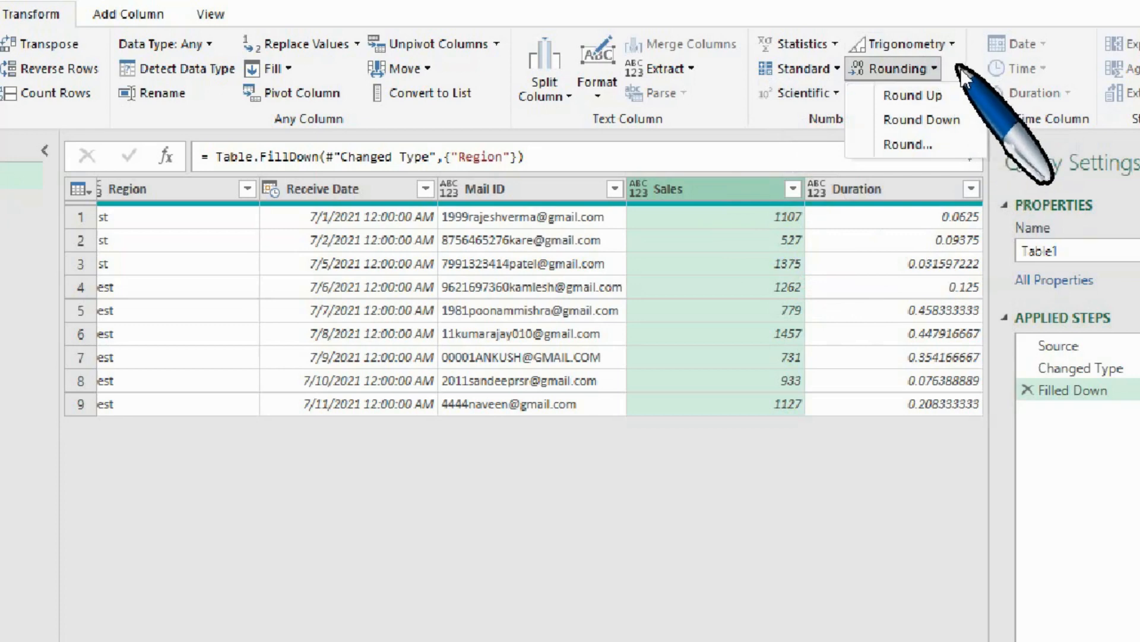
pyautogui.click(961, 68)
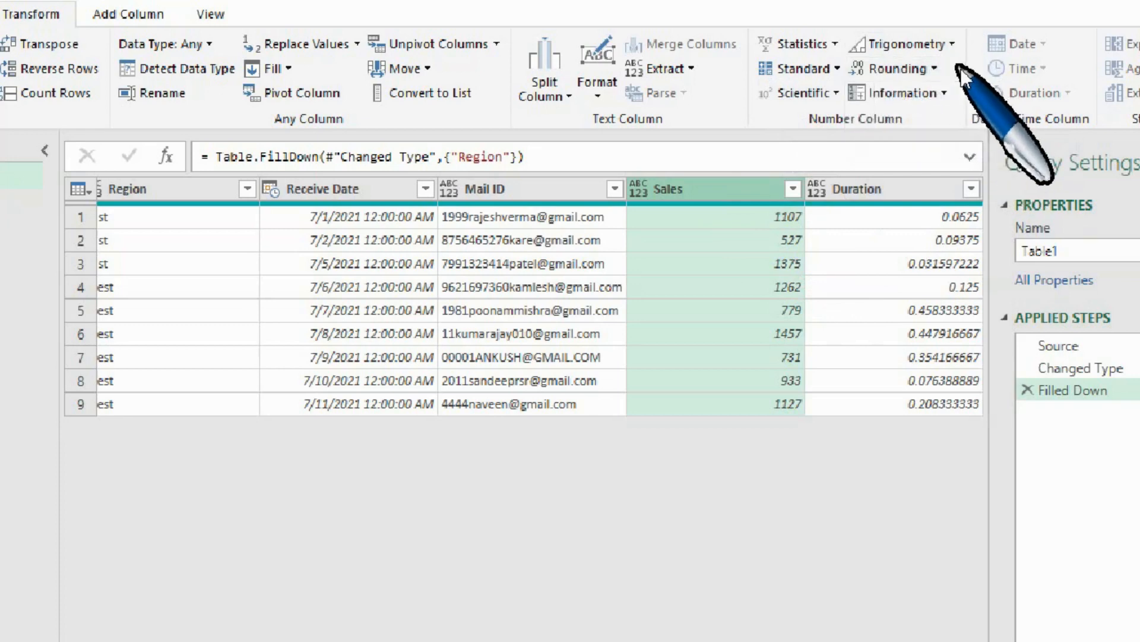
pyautogui.click(945, 95)
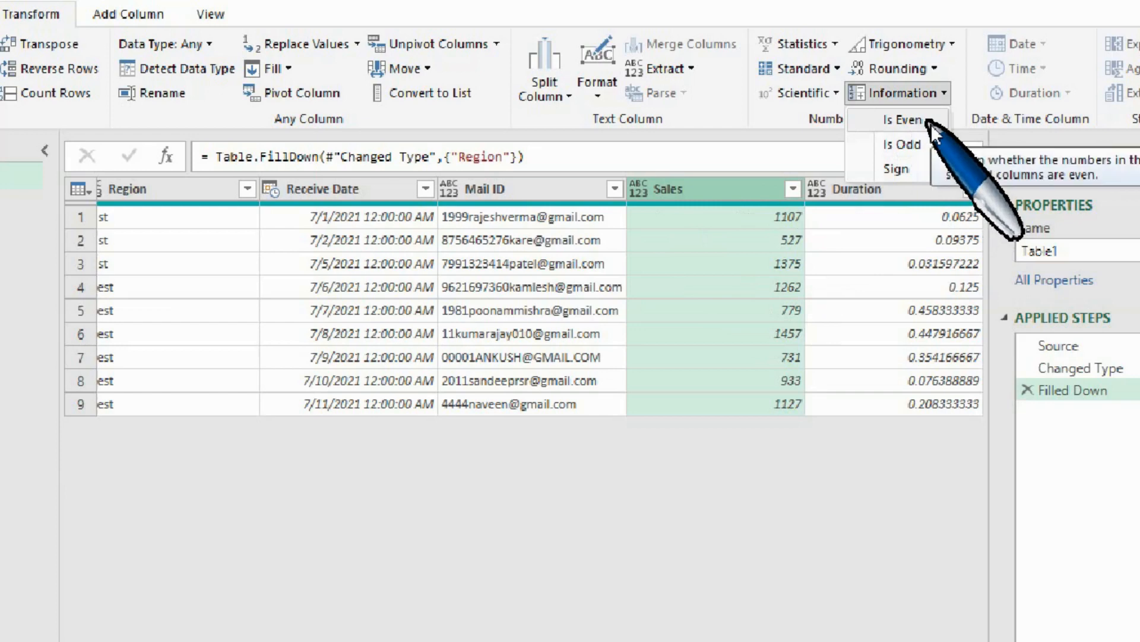
pyautogui.click(1047, 78)
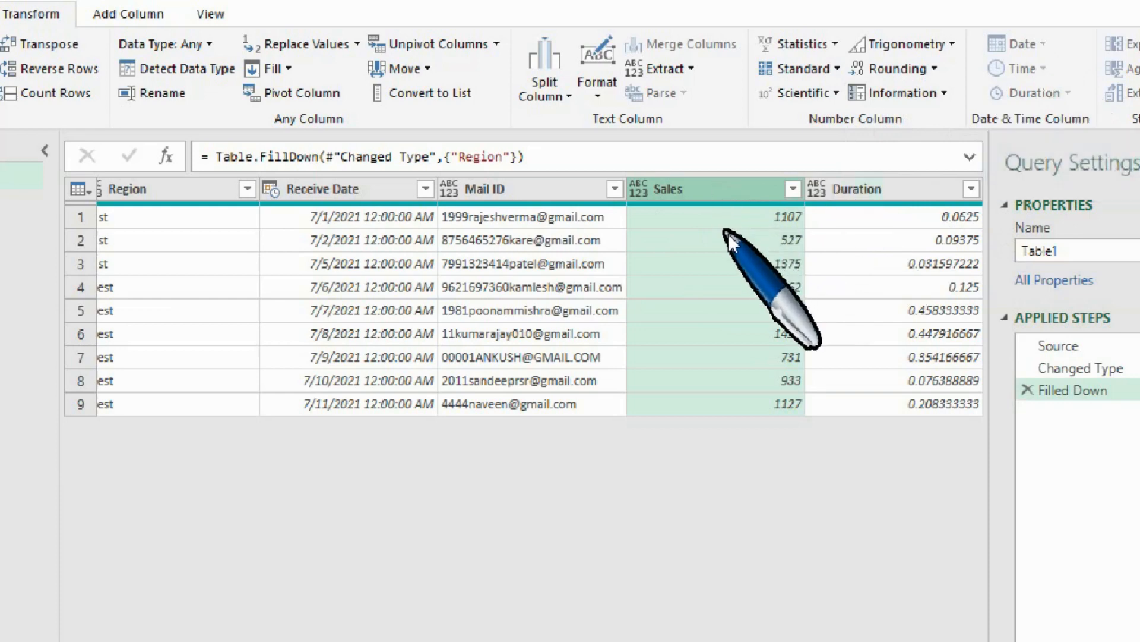
# Examine the Date and Time options for the Receive Date column, including the Year and Month choices.
pyautogui.click(378, 201)
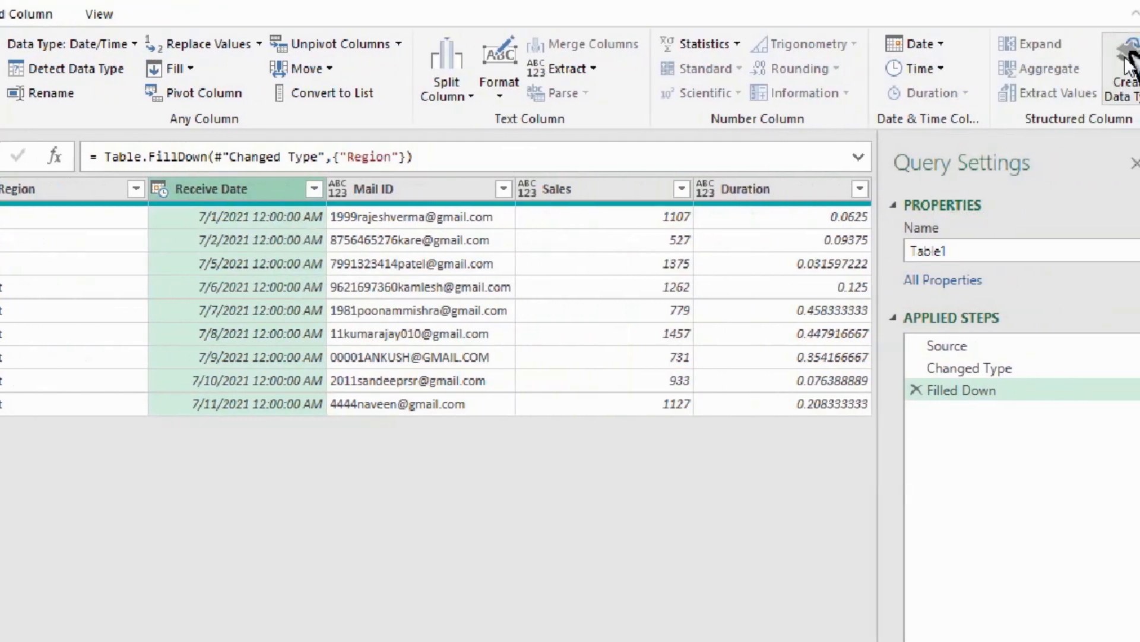
pyautogui.click(944, 45)
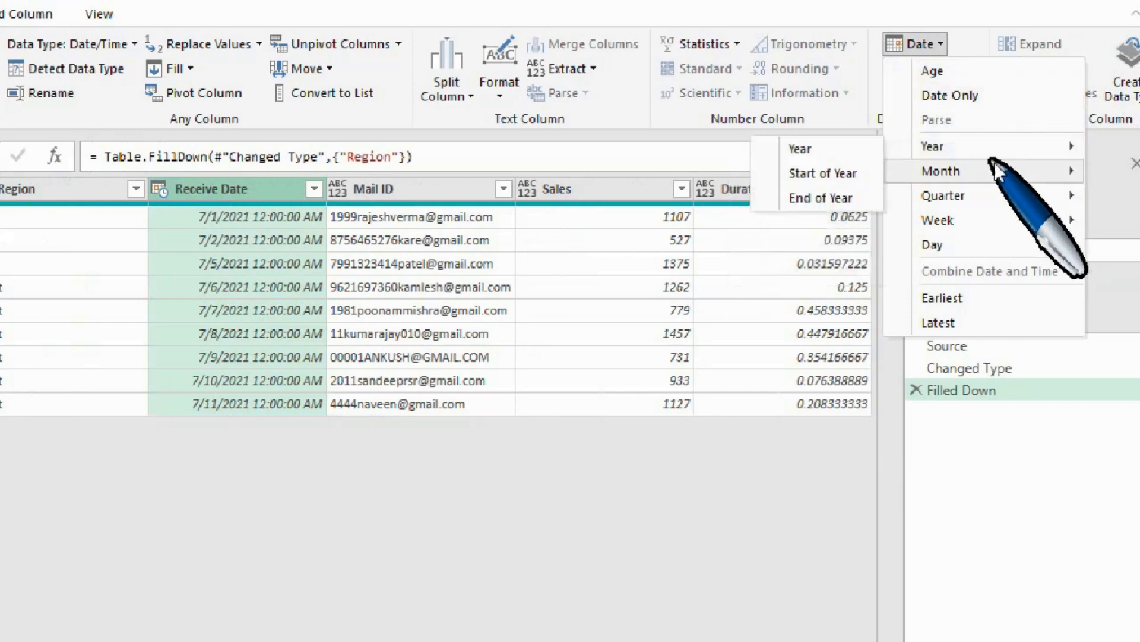
pyautogui.moveTo(1003, 192)
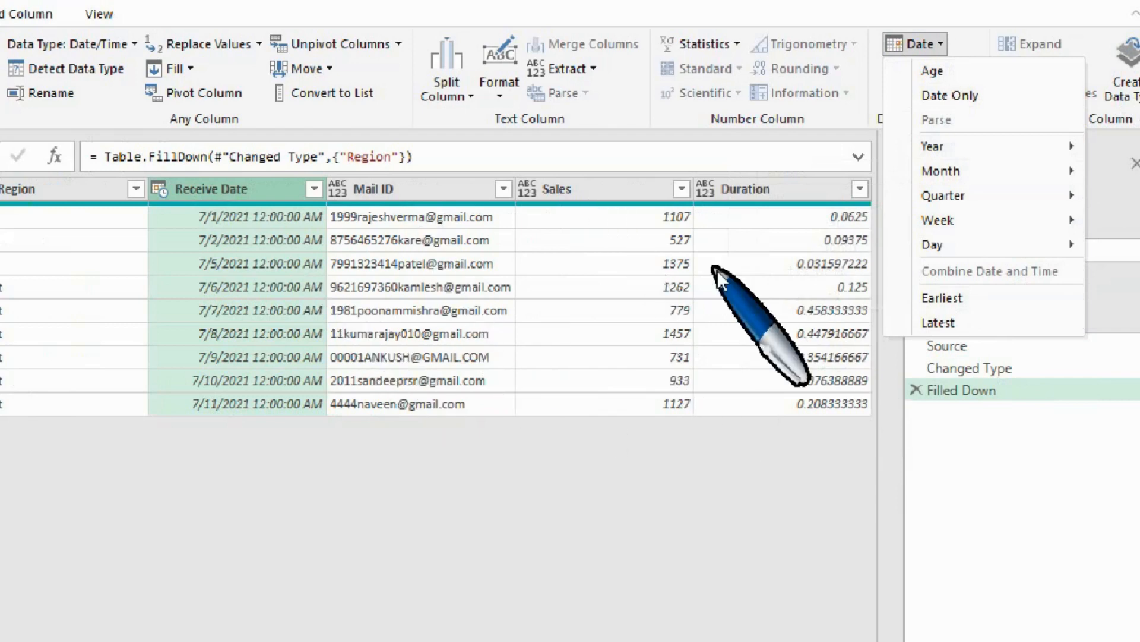
pyautogui.click(974, 19)
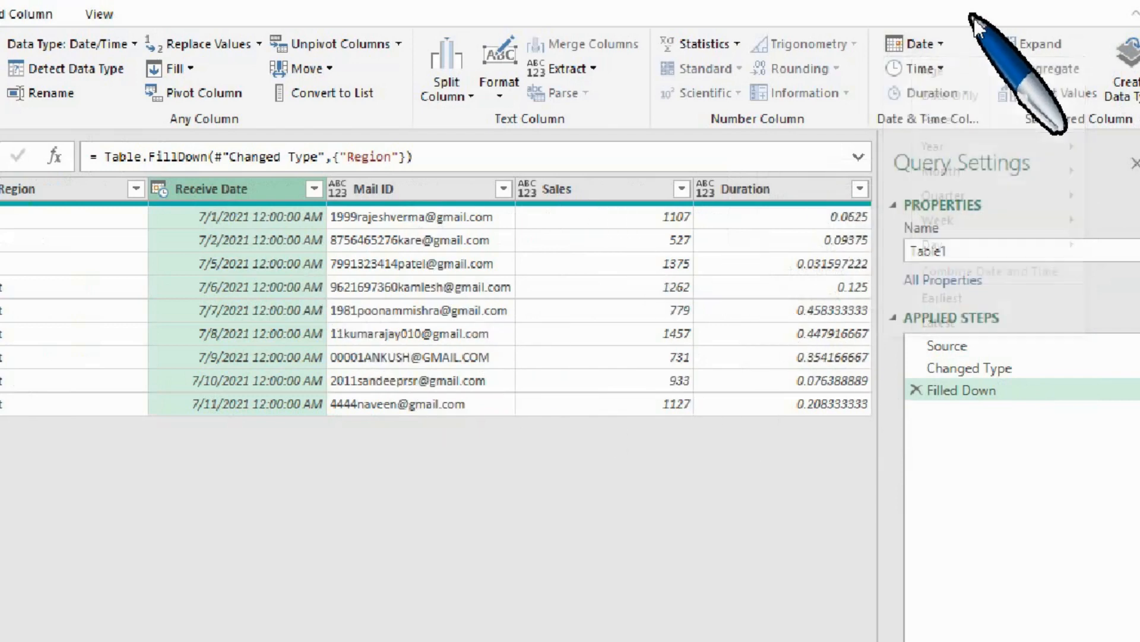
pyautogui.click(944, 69)
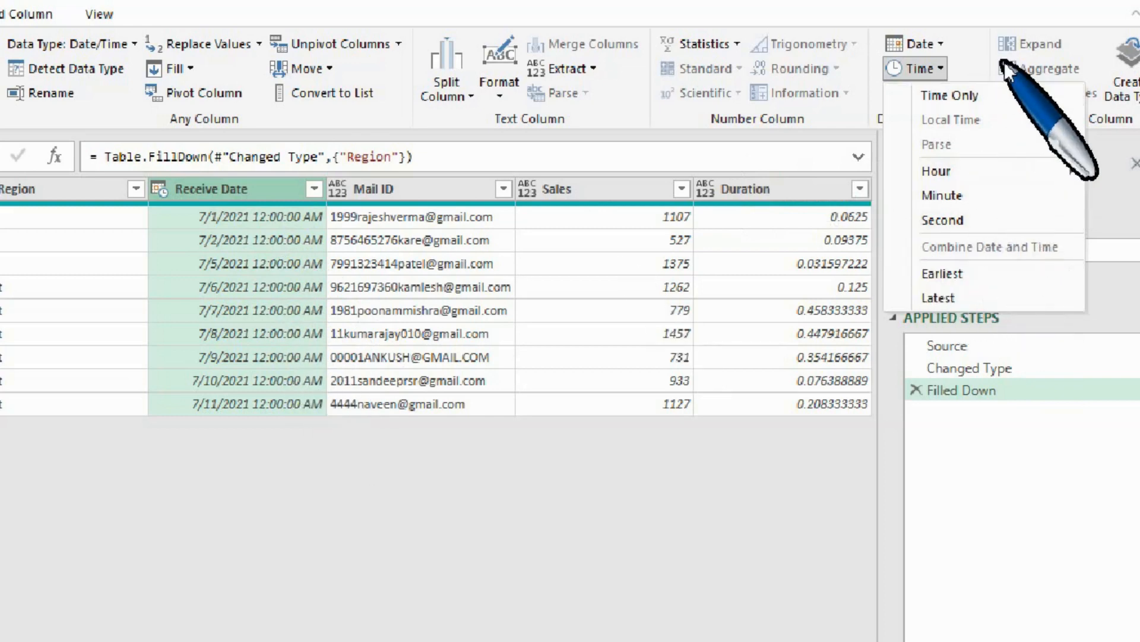
pyautogui.click(974, 42)
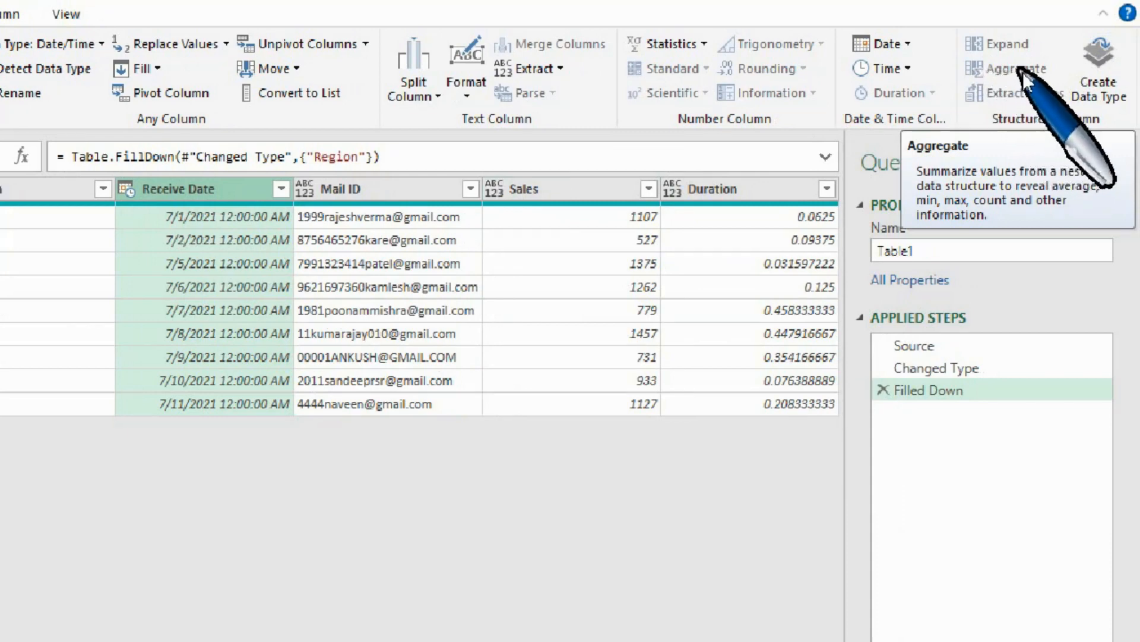
# Create a basic data type named "Data type" from the Region column, with Region as its display column.
pyautogui.click(589, 194)
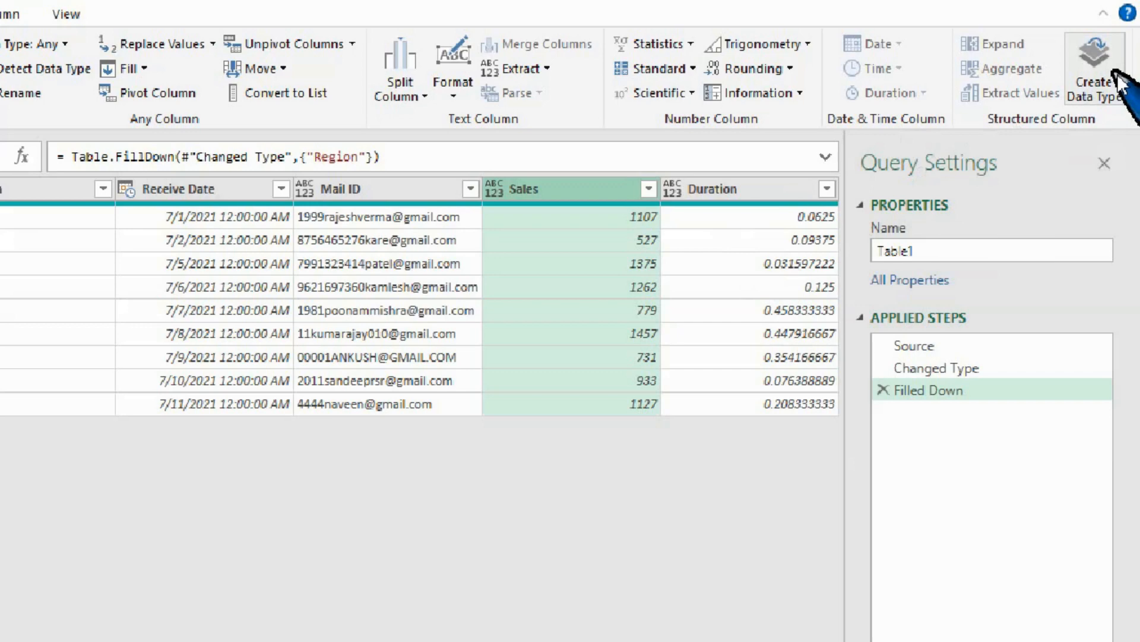
pyautogui.hscroll(-3, 443, 307)
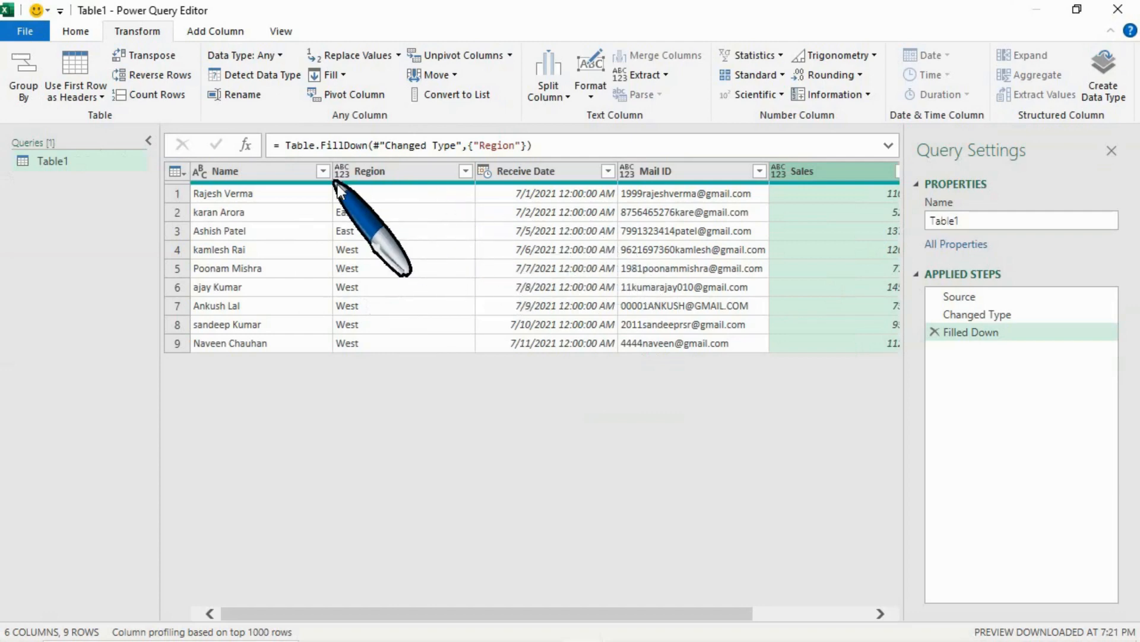
pyautogui.click(366, 173)
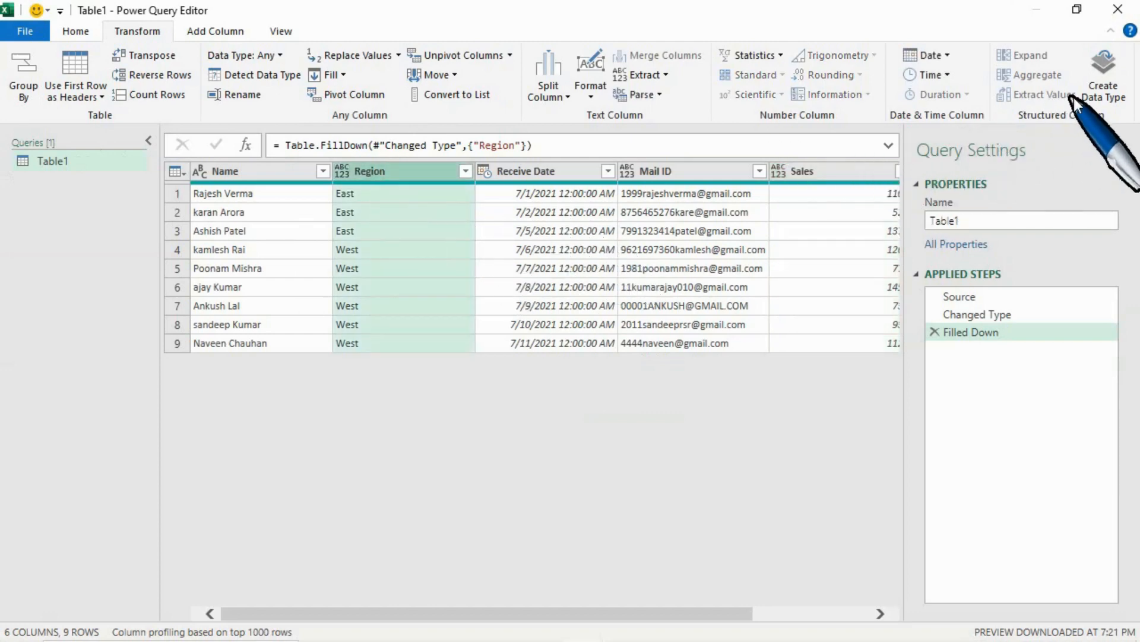
pyautogui.click(1097, 87)
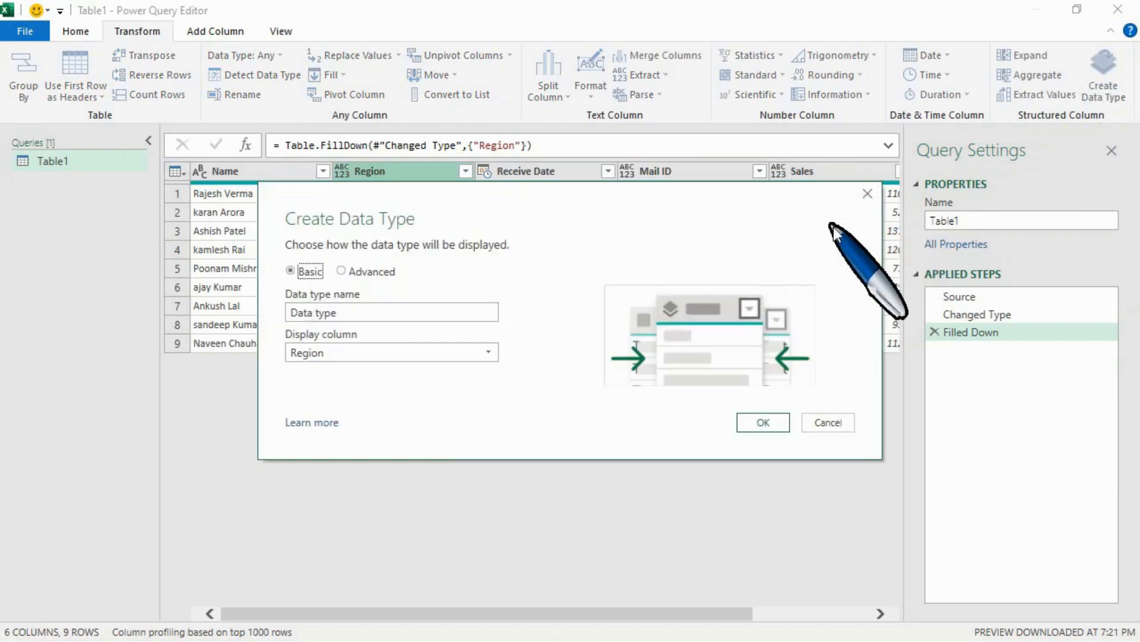
pyautogui.click(360, 353)
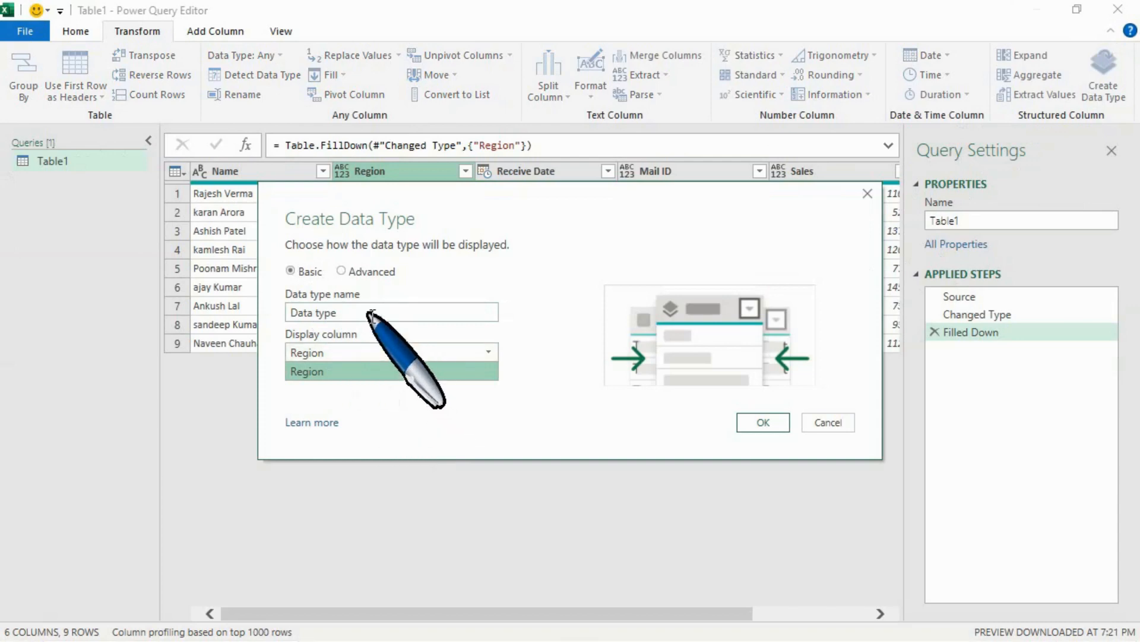
pyautogui.moveTo(404, 189); pyautogui.dragTo(419, 261)
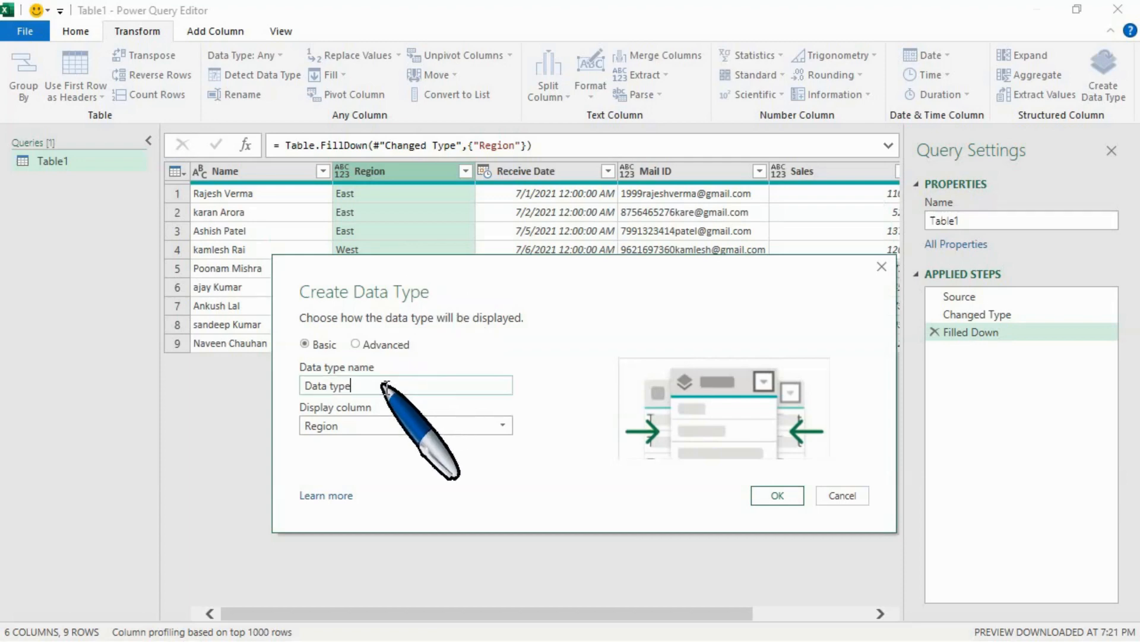
pyautogui.click(783, 484)
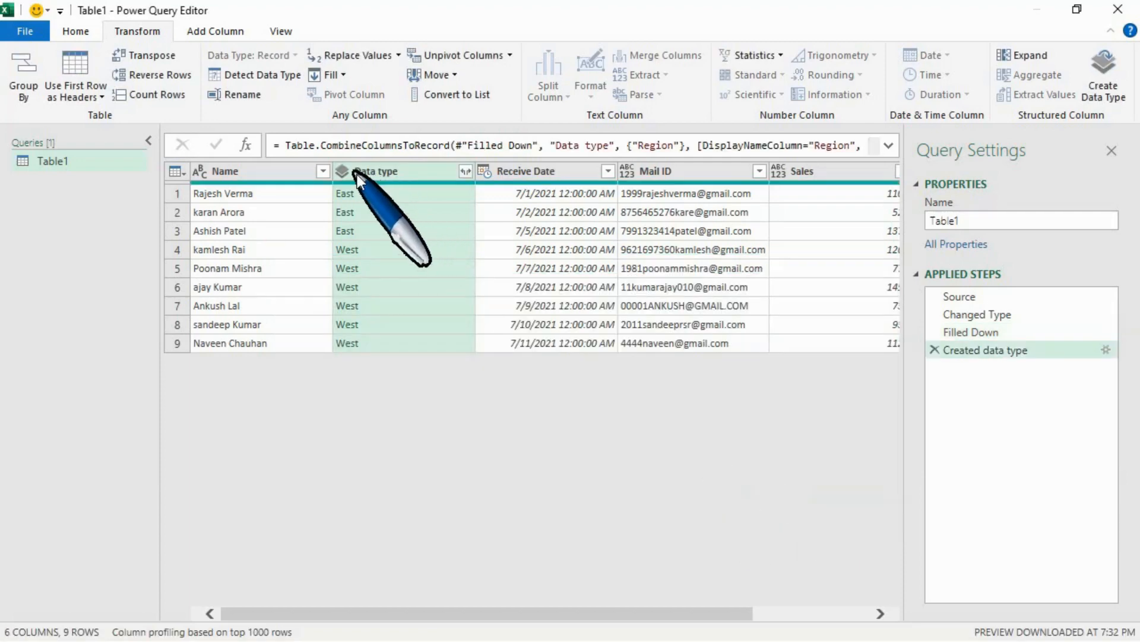
# Try expanding the Region field from the Data type column, and remove the data type creation from the applied steps.
pyautogui.click(467, 173)
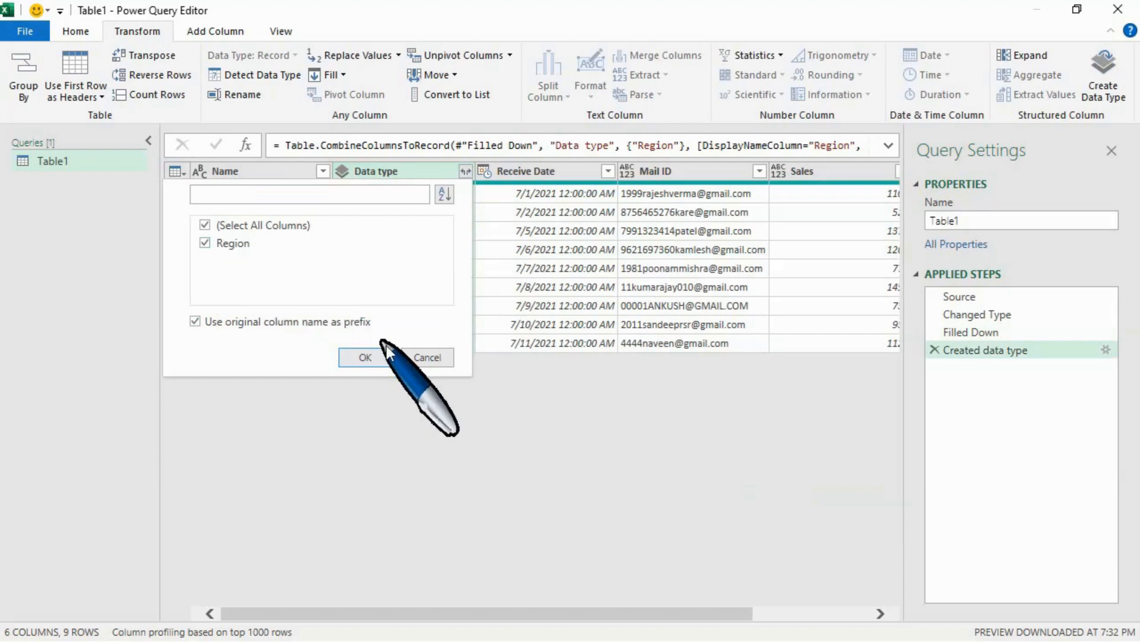
pyautogui.click(371, 356)
pyautogui.click(935, 350)
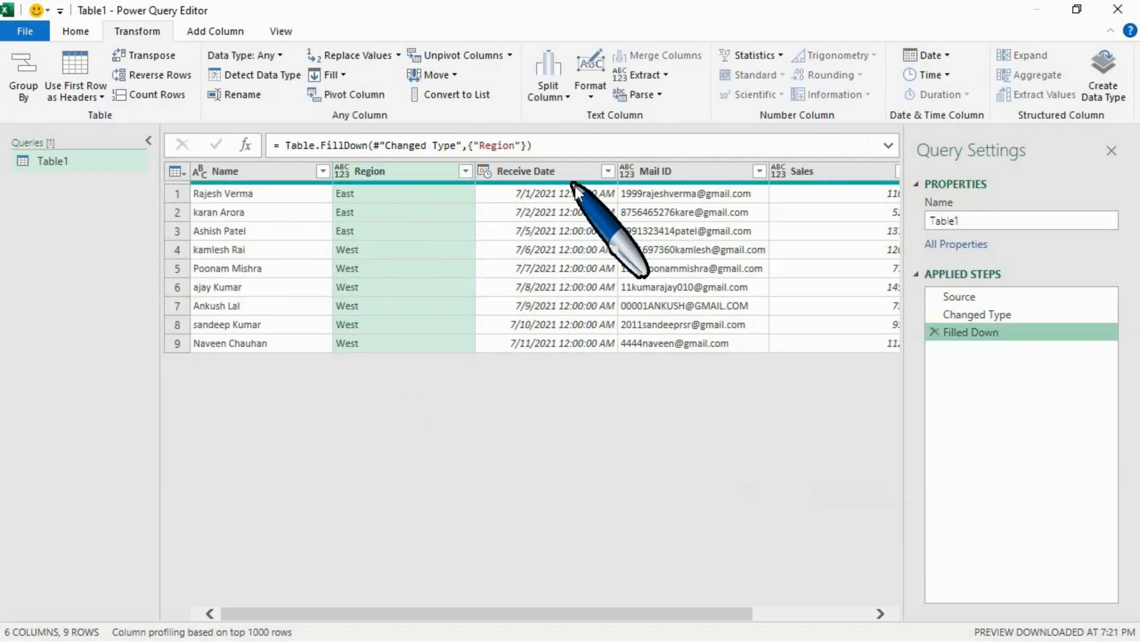
# Create an advanced data type named "Data type" from the Region, Mail ID, Name and Sales columns, with Region as the display column.
pyautogui.click(1102, 80)
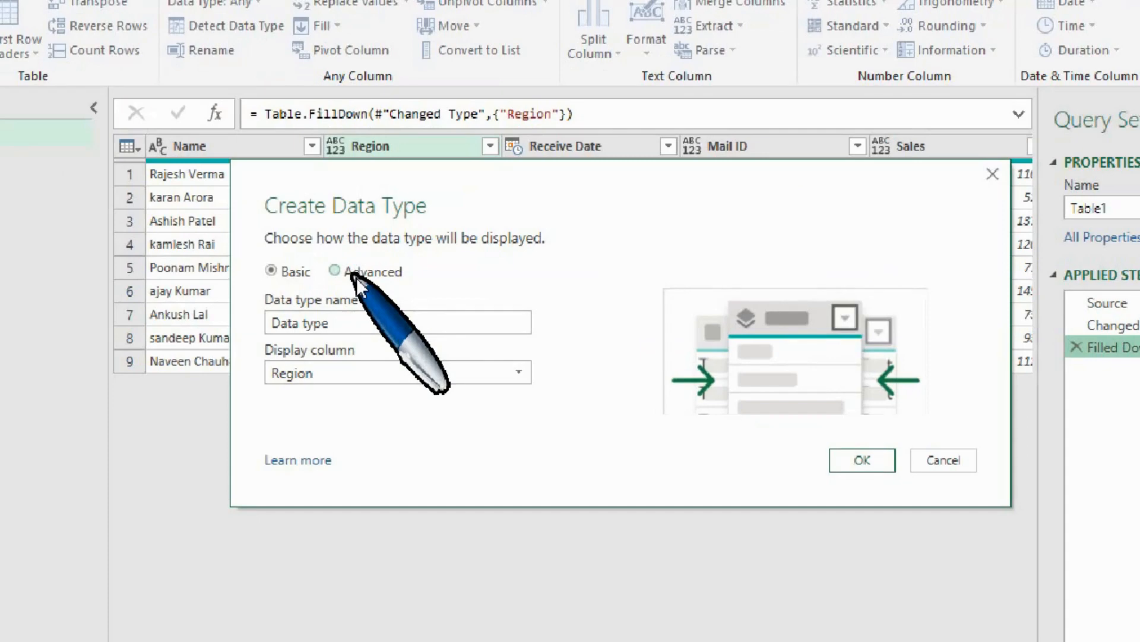
pyautogui.click(350, 272)
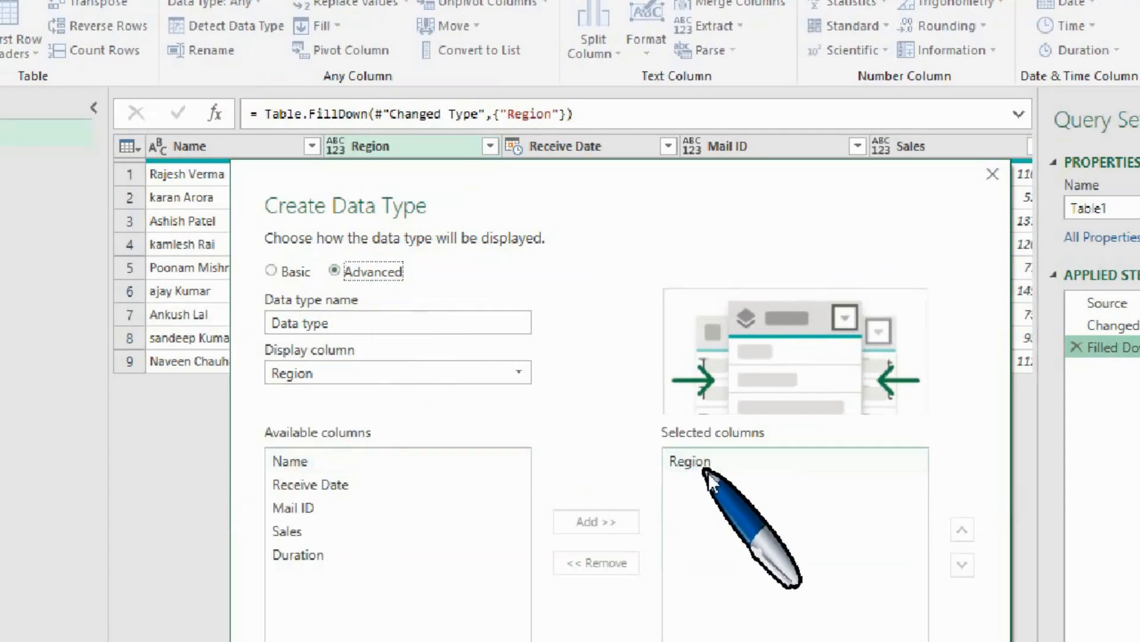
pyautogui.moveTo(395, 178)
pyautogui.mouseDown()
pyautogui.moveTo(405, 208)
pyautogui.moveTo(403, 199)
pyautogui.mouseUp()
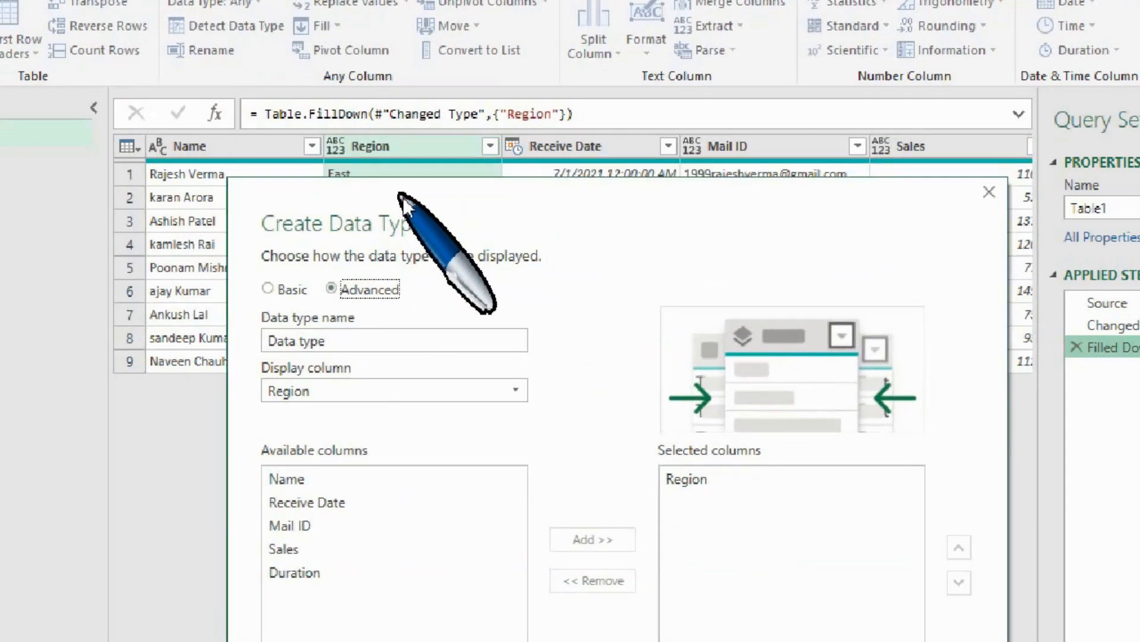
pyautogui.click(321, 526)
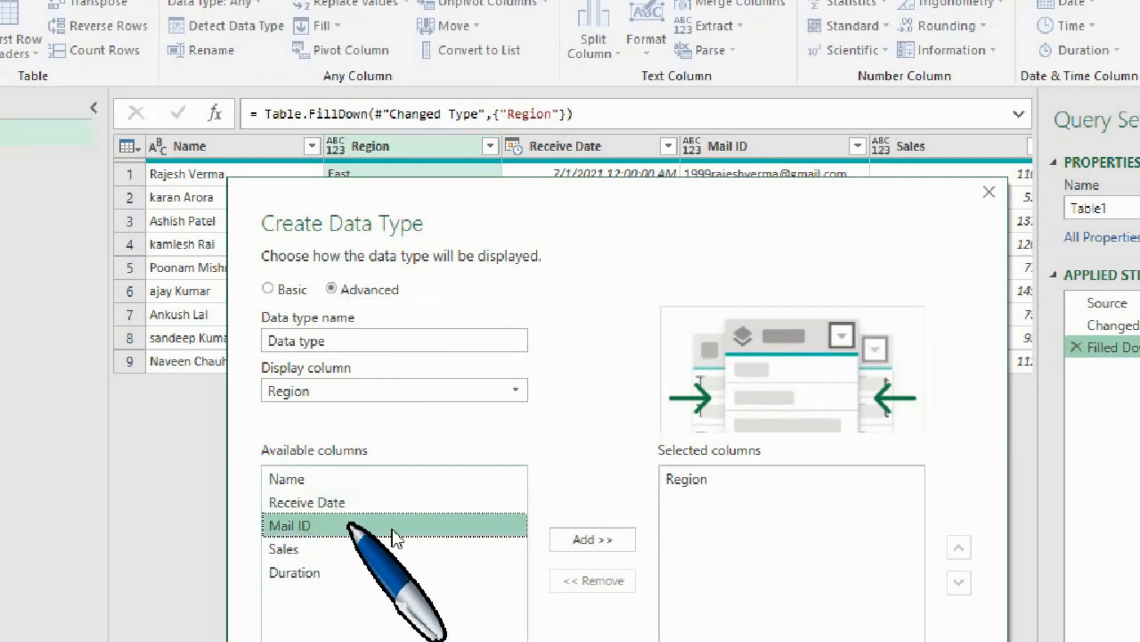
pyautogui.click(606, 540)
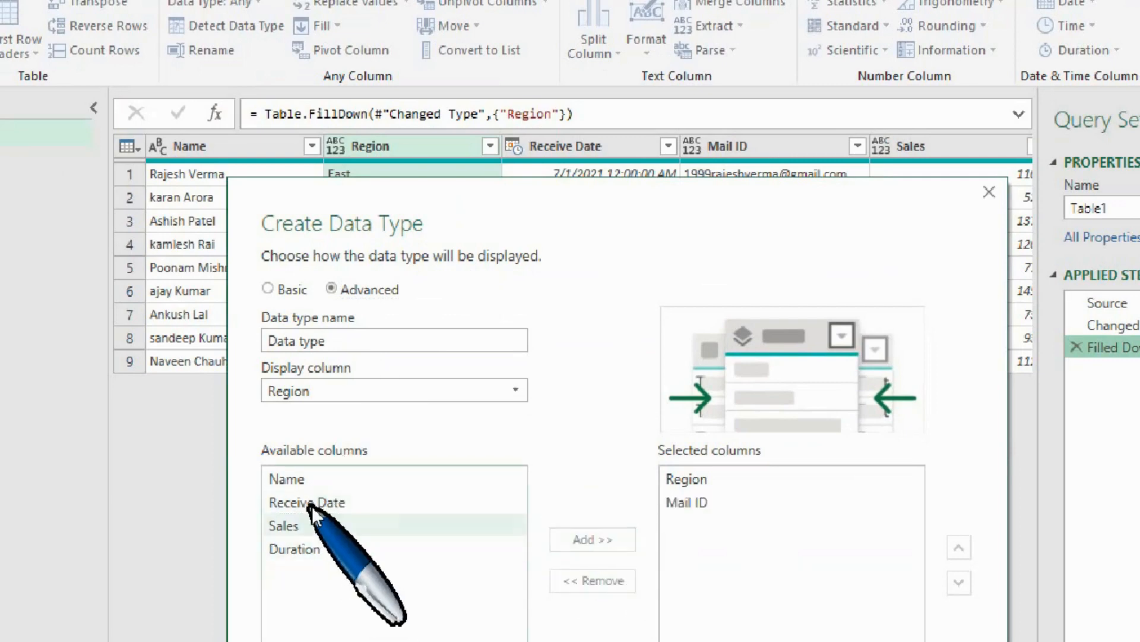
pyautogui.click(321, 480)
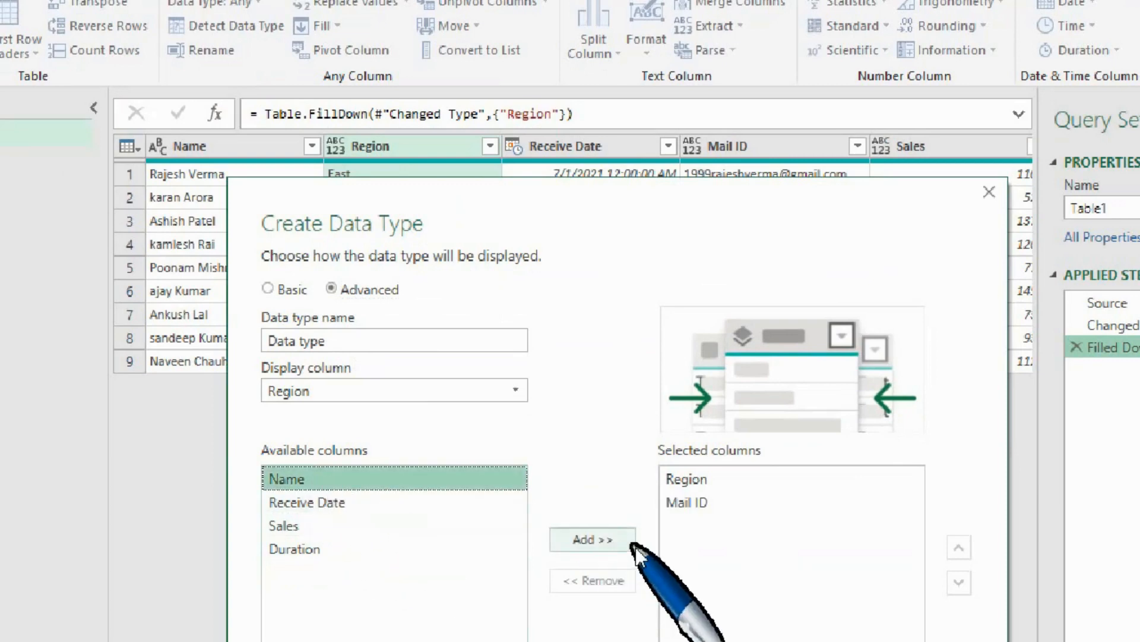
pyautogui.click(590, 541)
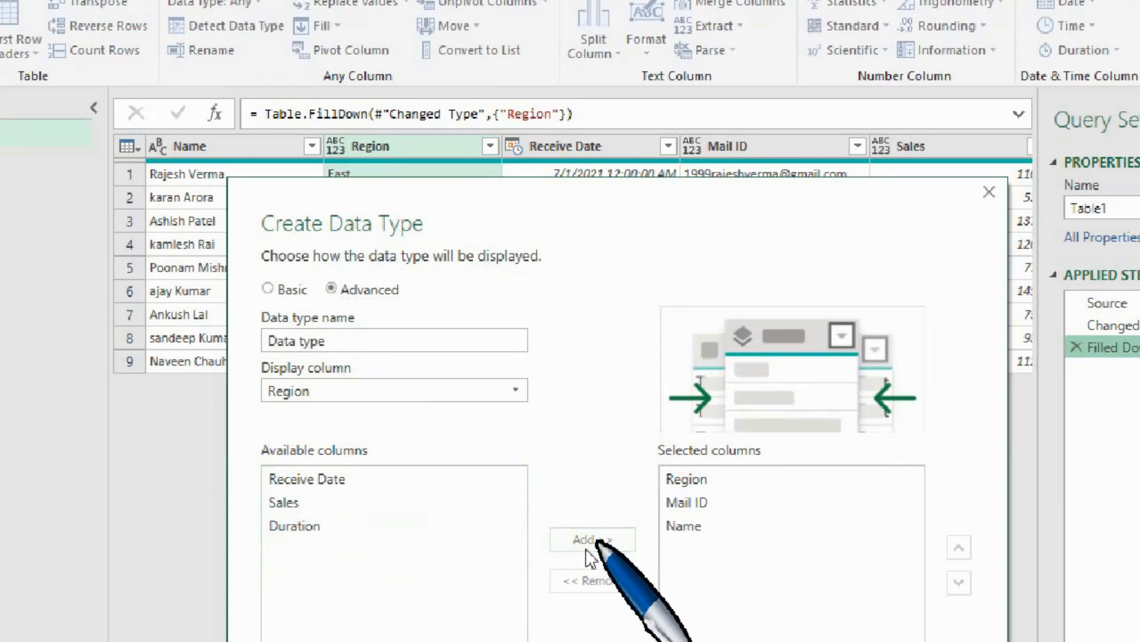
pyautogui.click(285, 502)
pyautogui.click(615, 544)
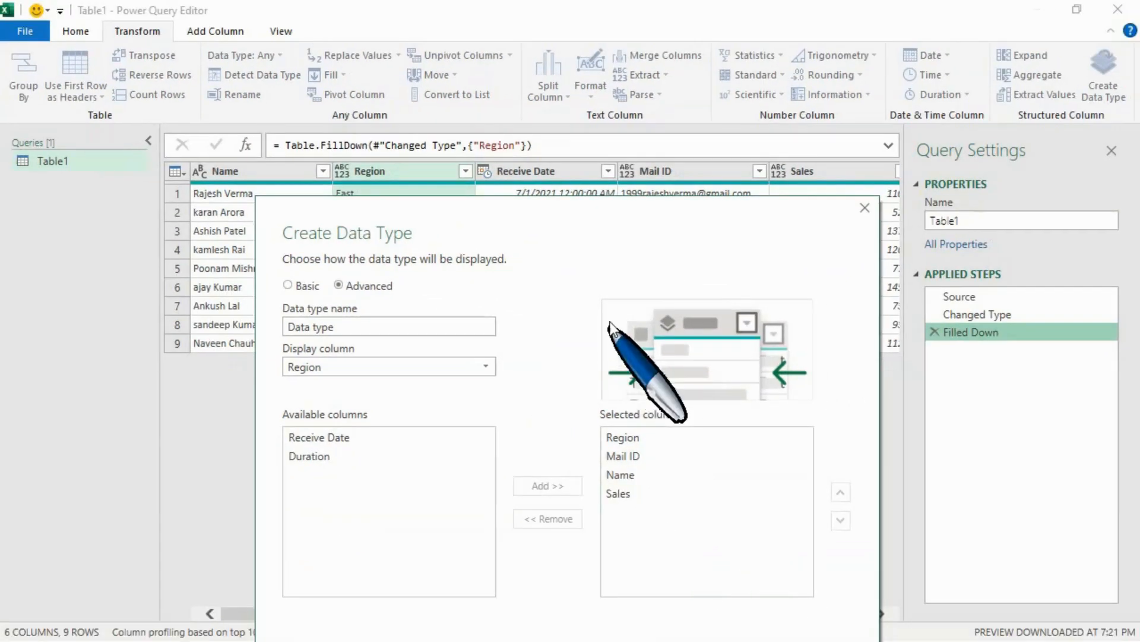
pyautogui.moveTo(596, 228); pyautogui.dragTo(570, 134)
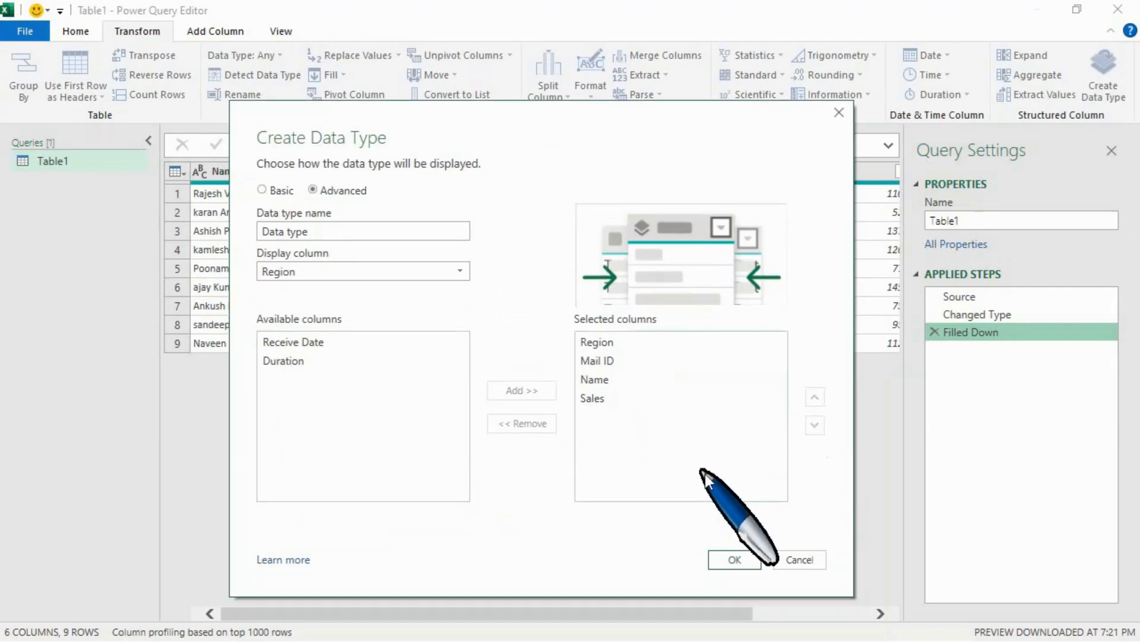
pyautogui.click(734, 561)
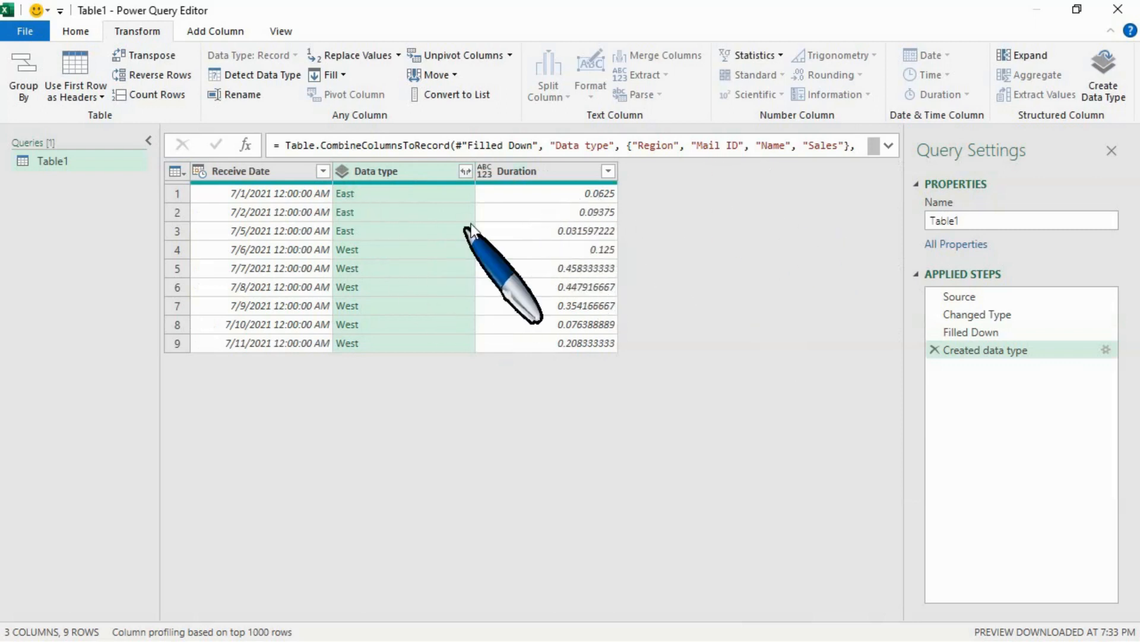
# Check the expandable fields of the Data type column, and close and load the query into an Excel worksheet.
pyautogui.click(466, 173)
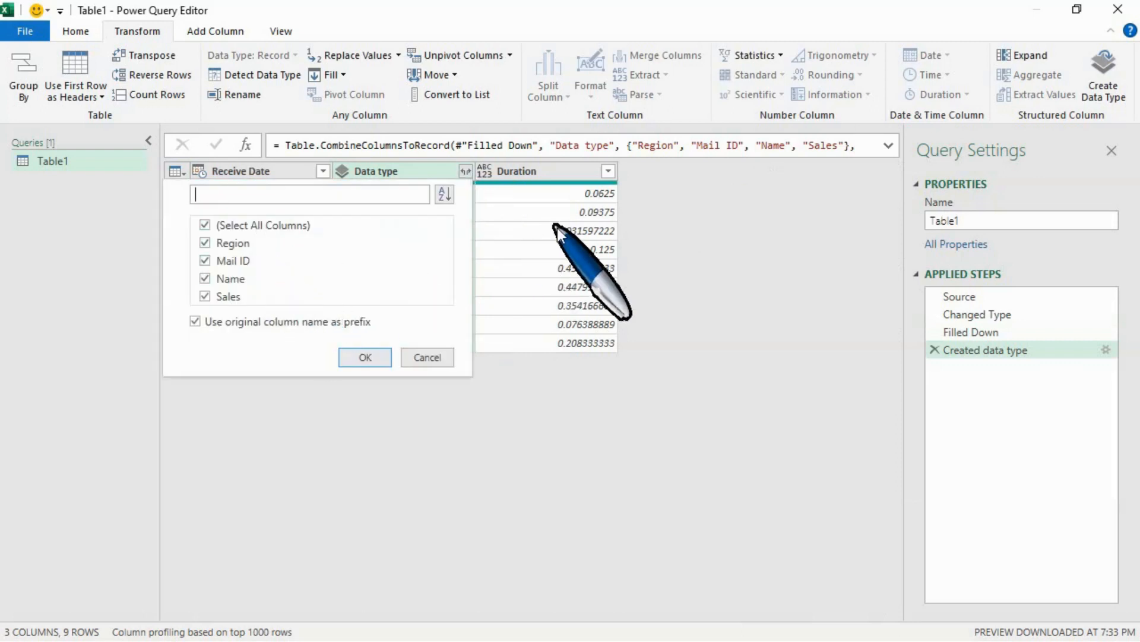
pyautogui.click(721, 221)
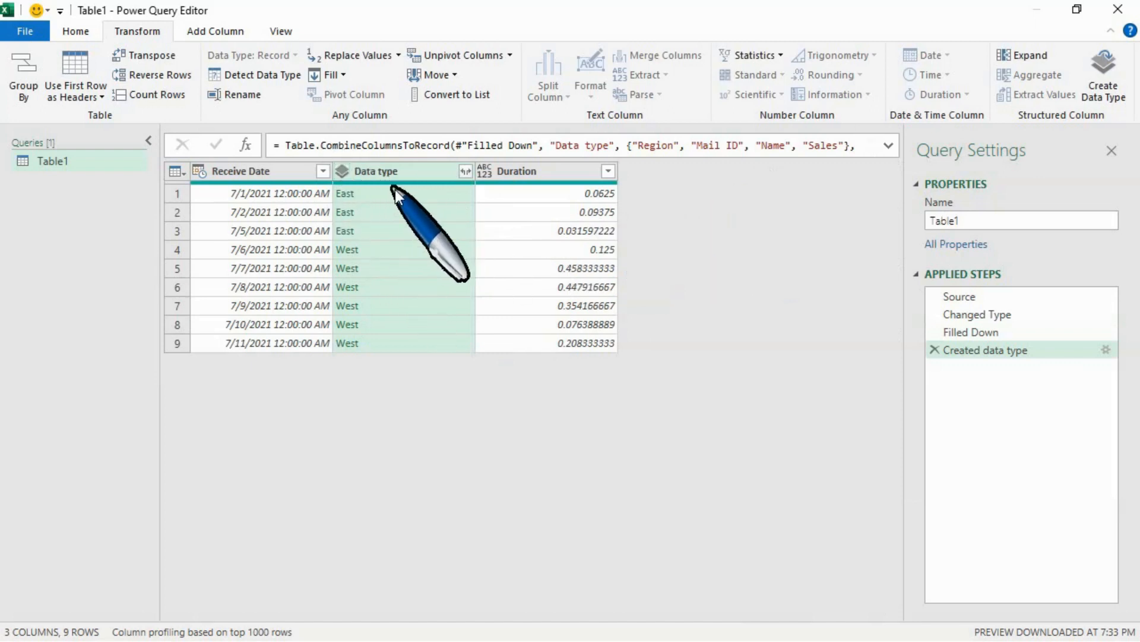
pyautogui.click(76, 32)
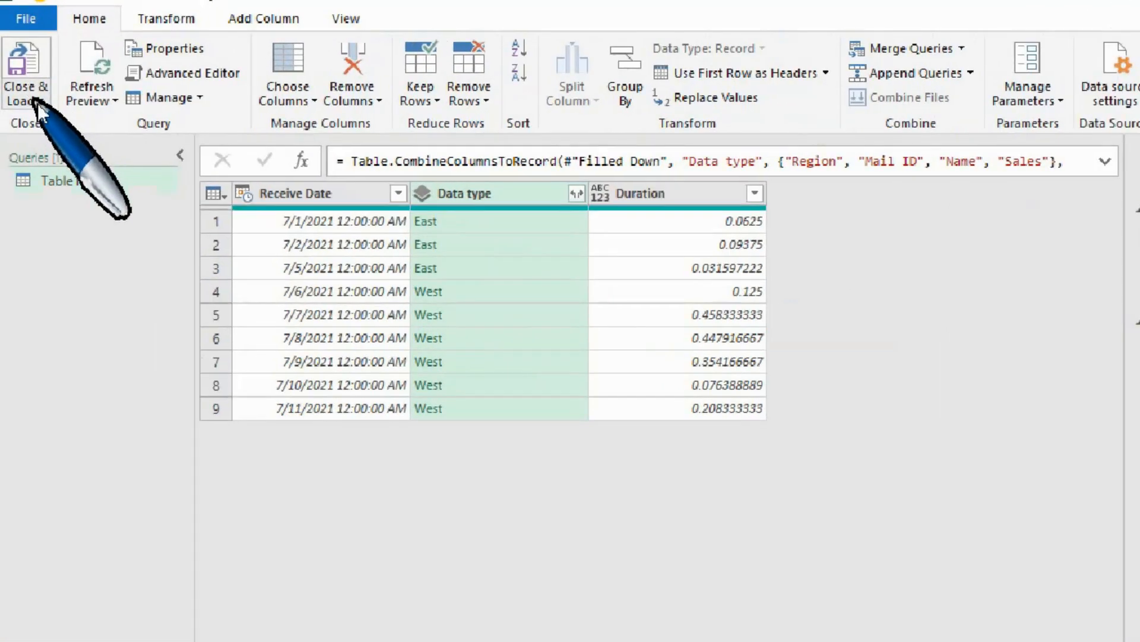
pyautogui.click(25, 95)
pyautogui.click(59, 123)
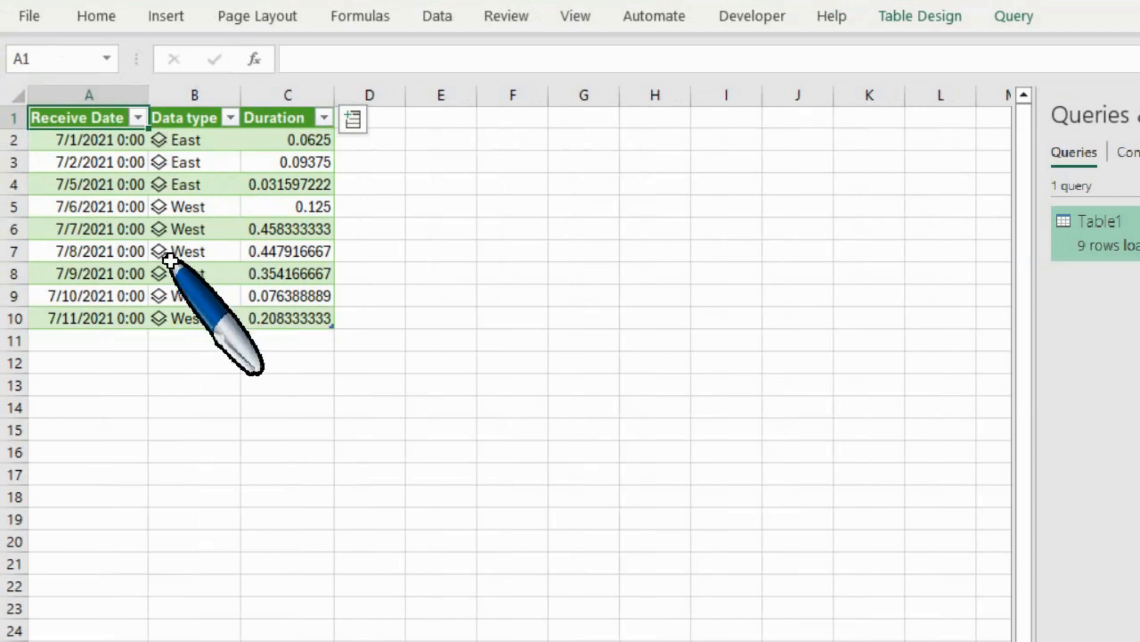
# Add the Sales and Name fields from the first record's data card as table columns, and fit the Name column's width.
pyautogui.click(161, 145)
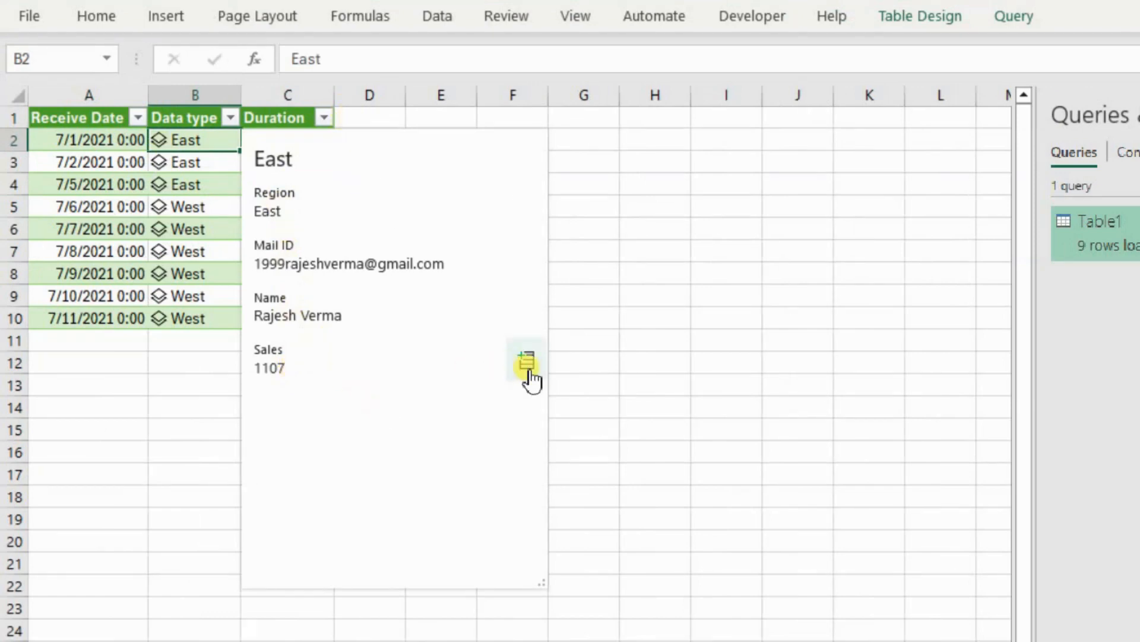
pyautogui.click(528, 364)
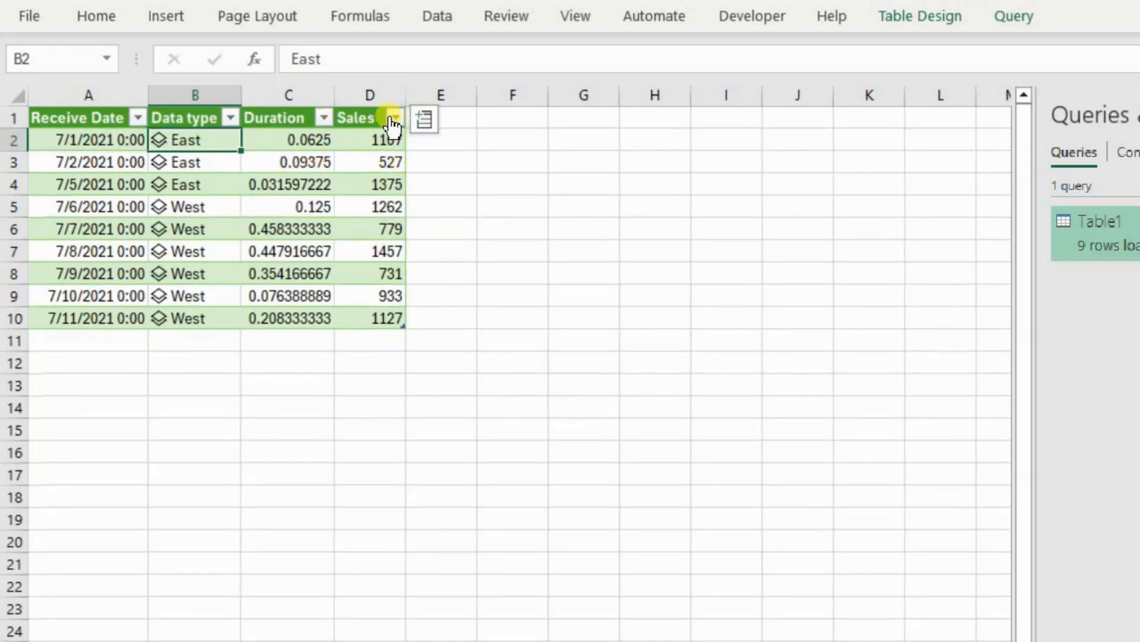
pyautogui.click(159, 140)
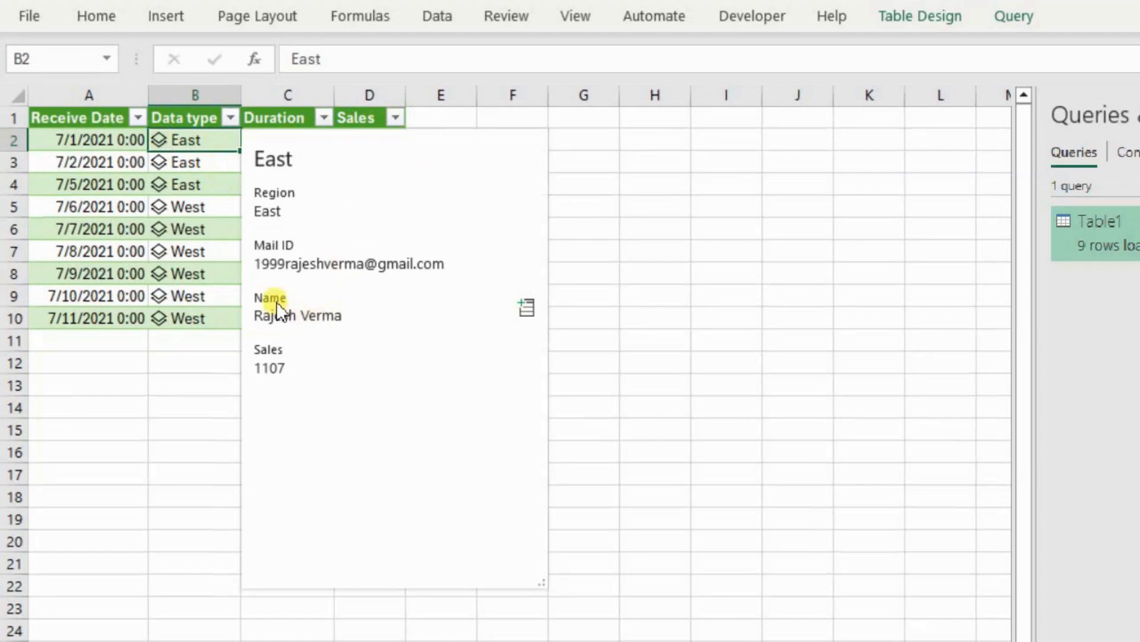
pyautogui.click(528, 309)
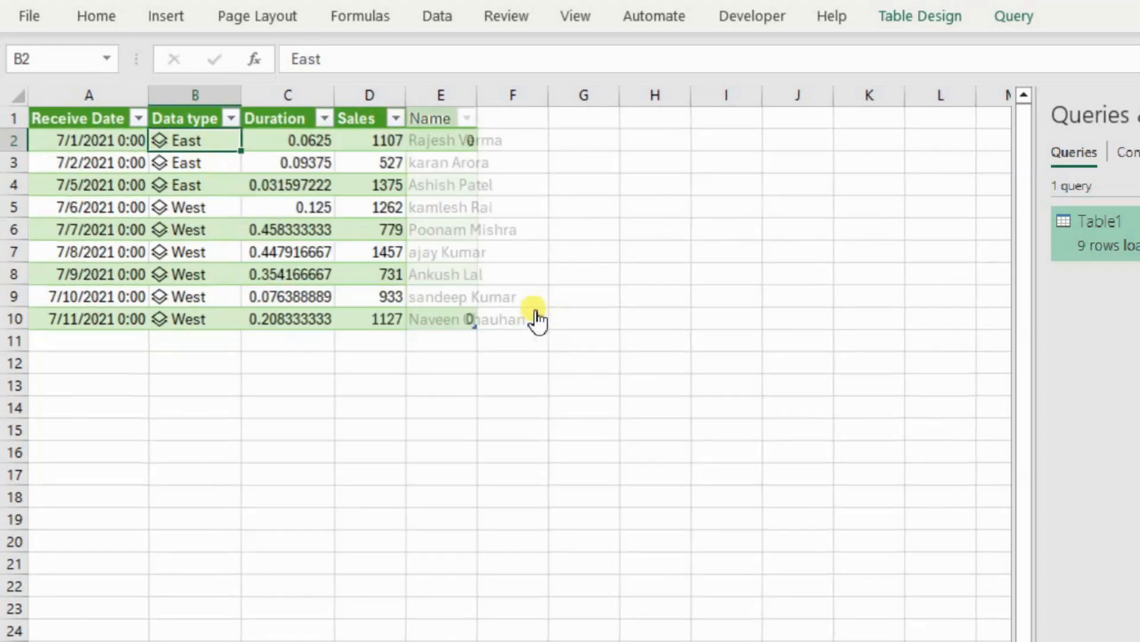
pyautogui.doubleClick(485, 94)
# Extract the mail IDs beside the table with =[@[Data type]].[Mail ID] in cell F2, and widen column F to fit them.
pyautogui.click(588, 139)
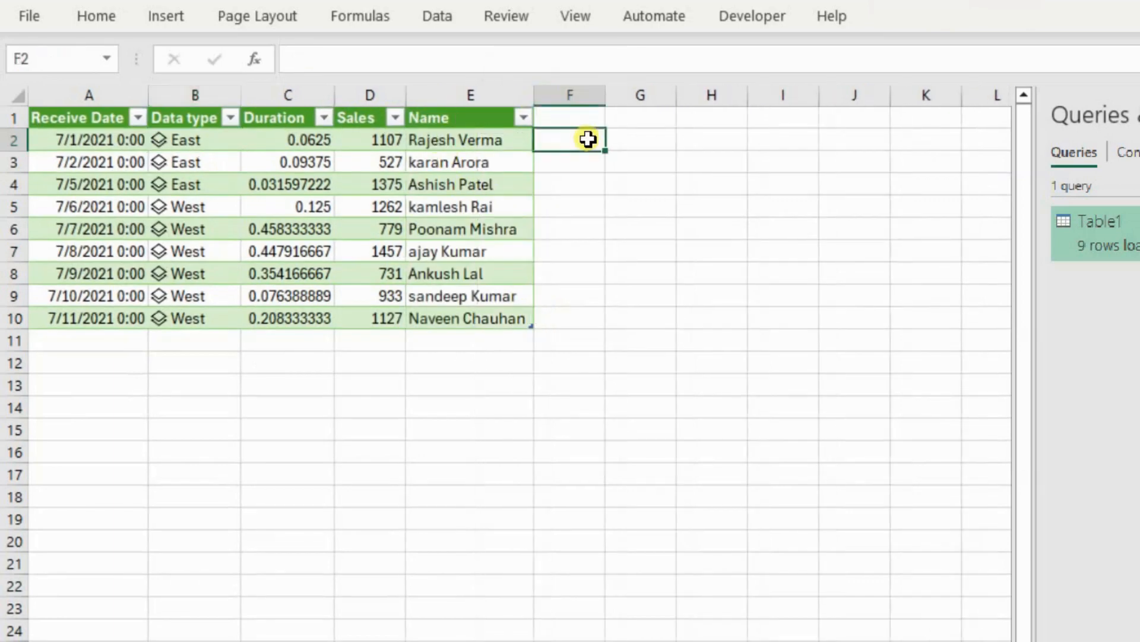
pyautogui.write('=')
pyautogui.press('Left')
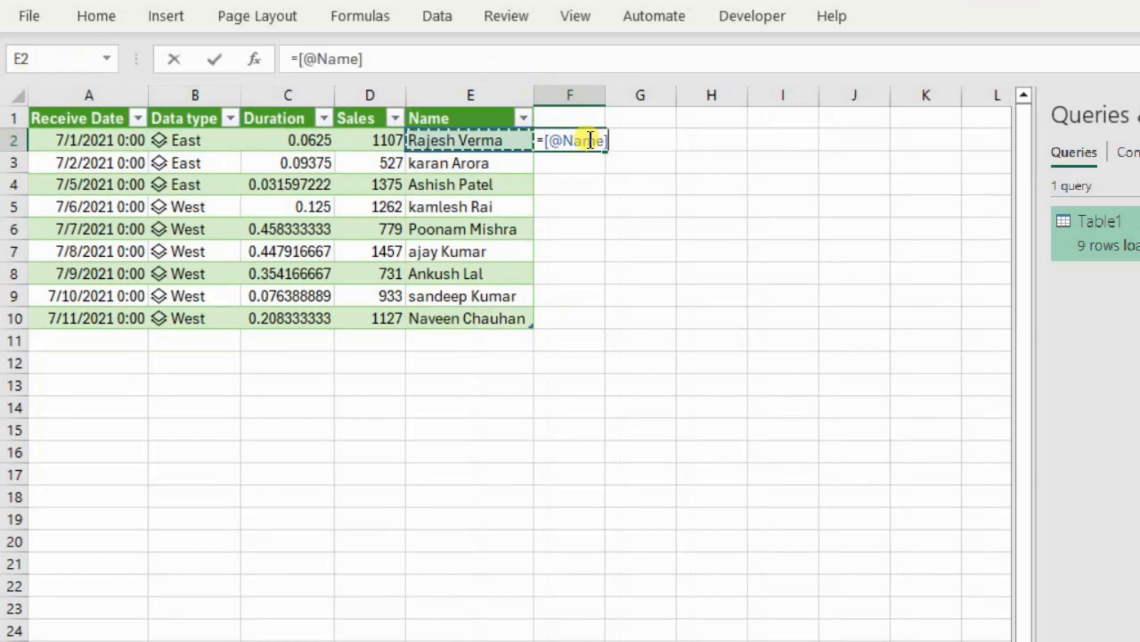
pyautogui.press('Left')
pyautogui.press('Left')
pyautogui.press('Left')
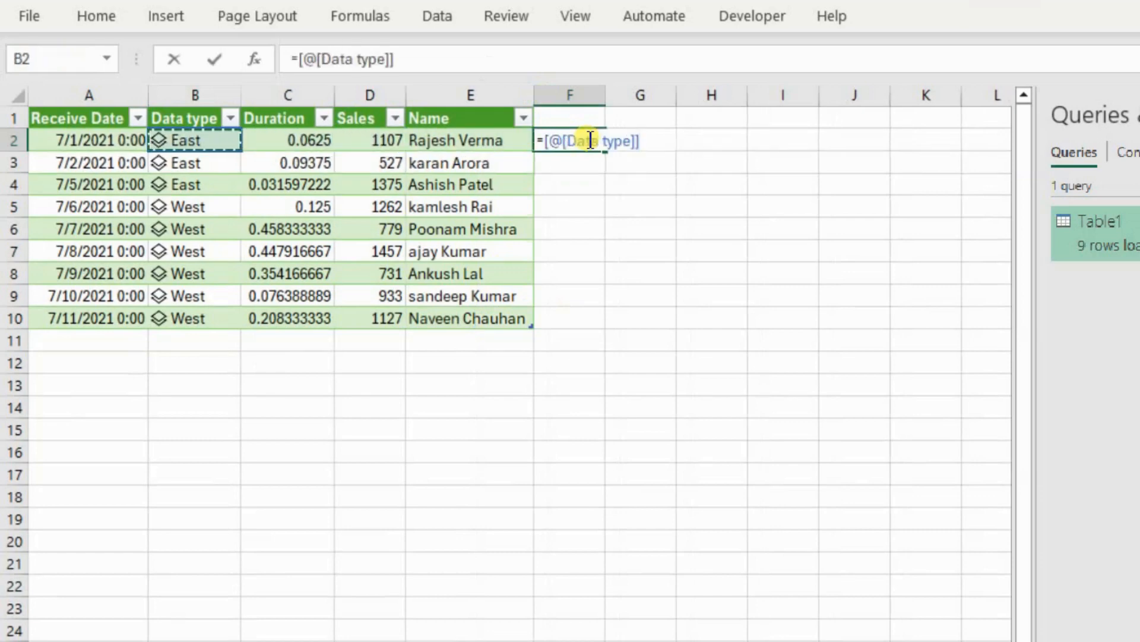
pyautogui.write('.')
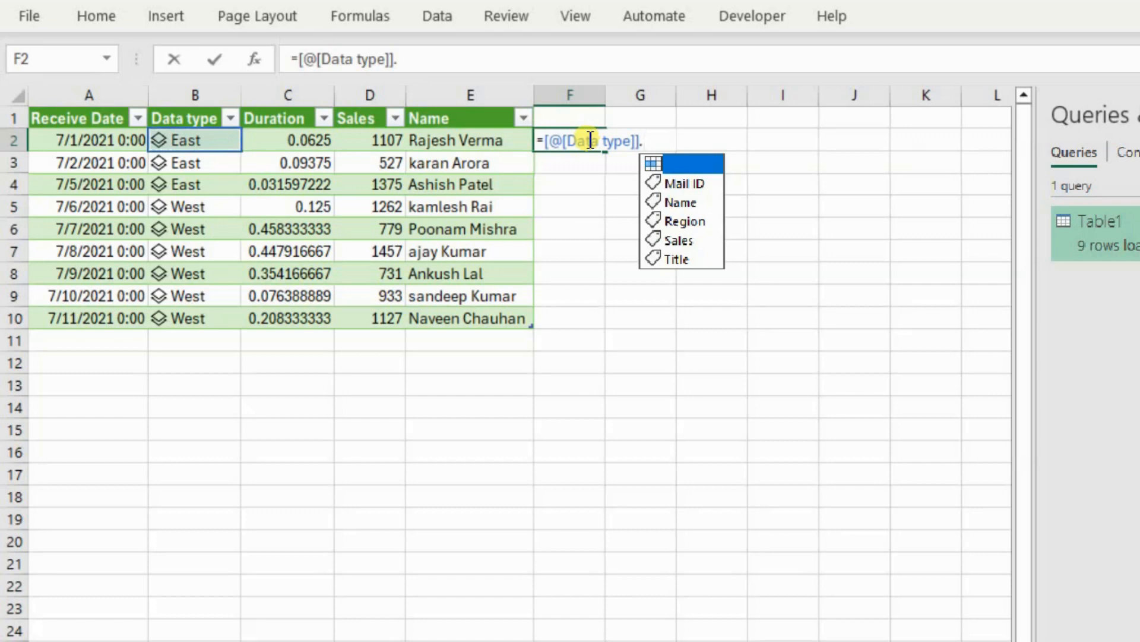
pyautogui.press('Down')
pyautogui.press('Down')
pyautogui.press('Down')
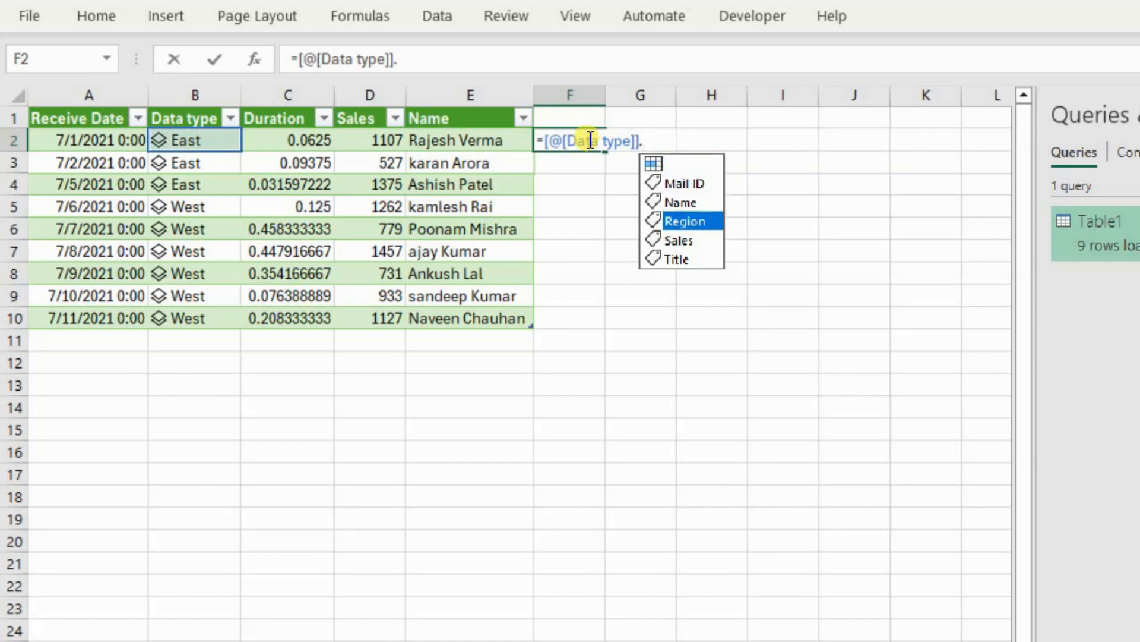
pyautogui.press('Up')
pyautogui.press('Up')
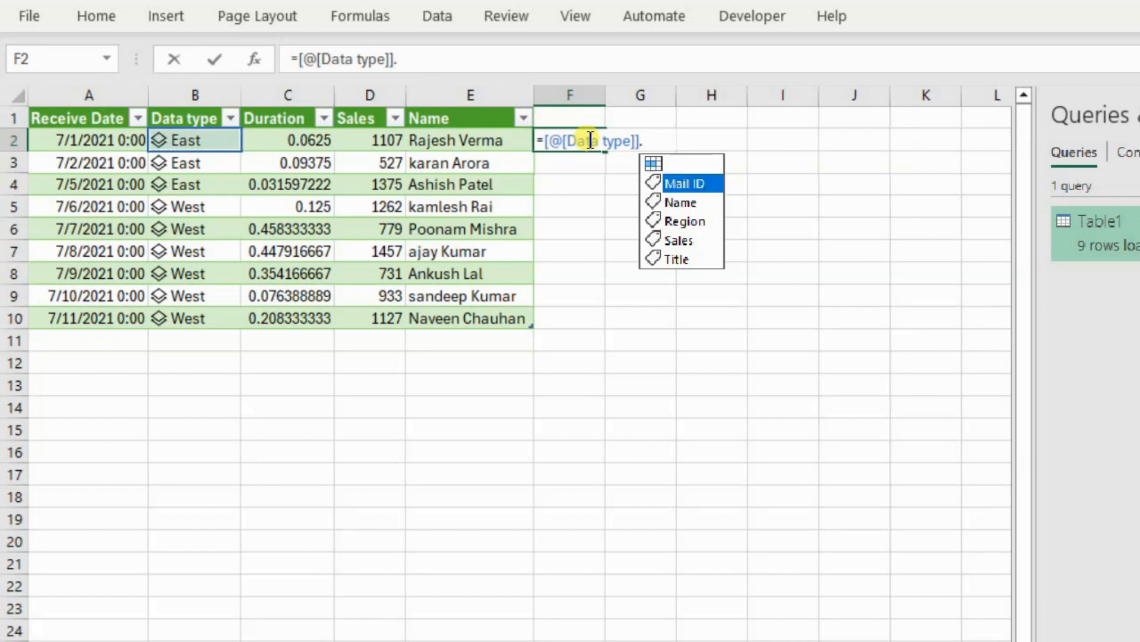
pyautogui.press('Tab')
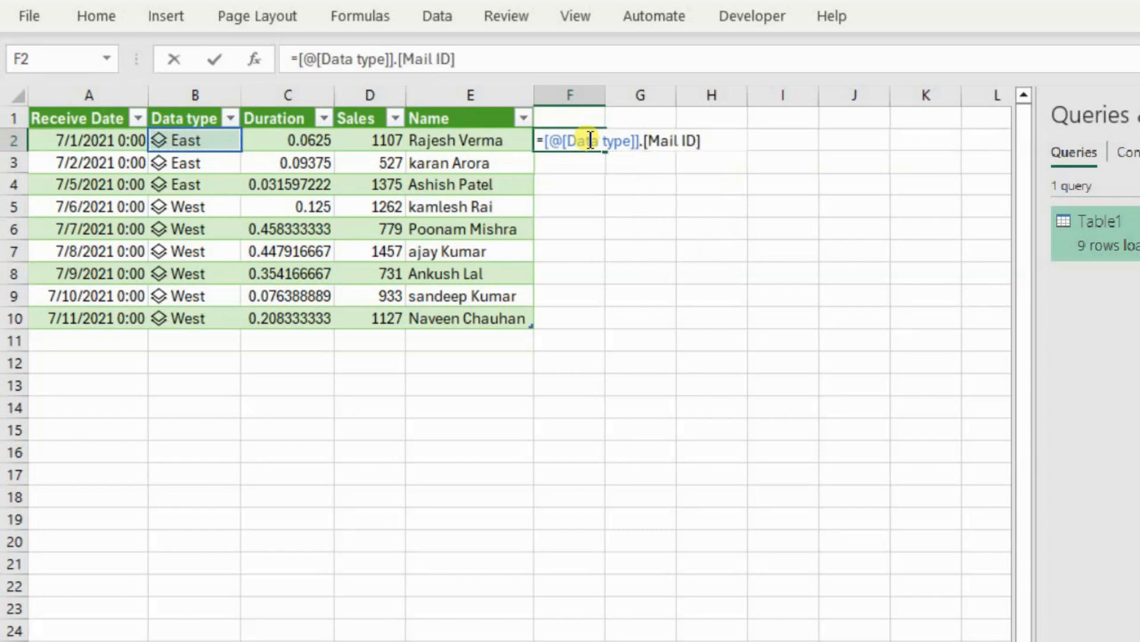
pyautogui.press('Return')
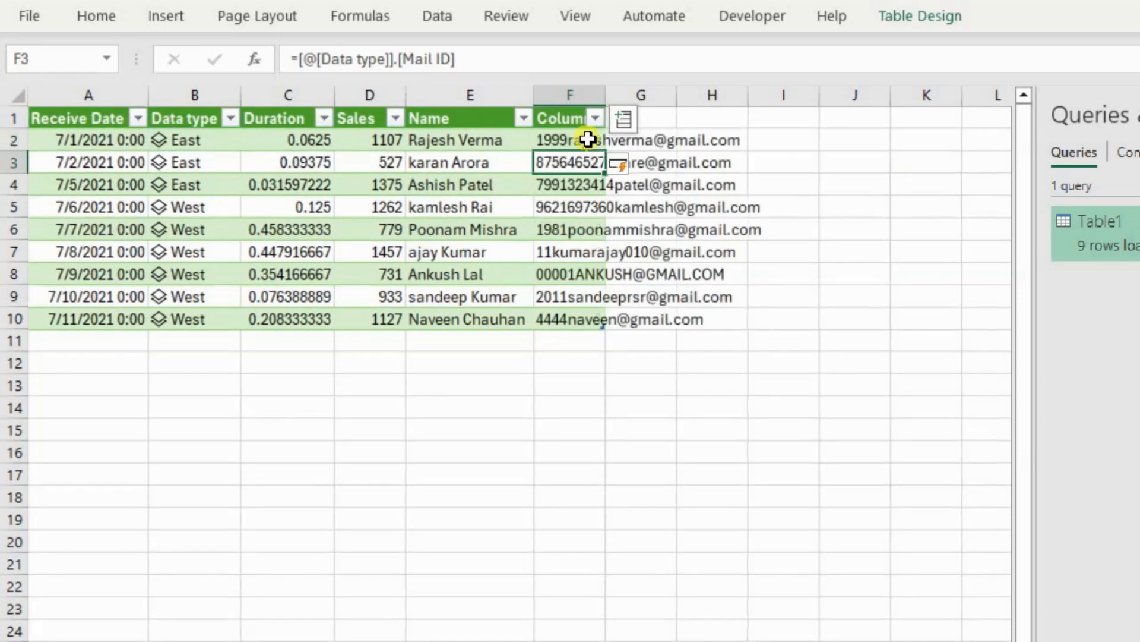
pyautogui.moveTo(607, 89); pyautogui.dragTo(769, 90)
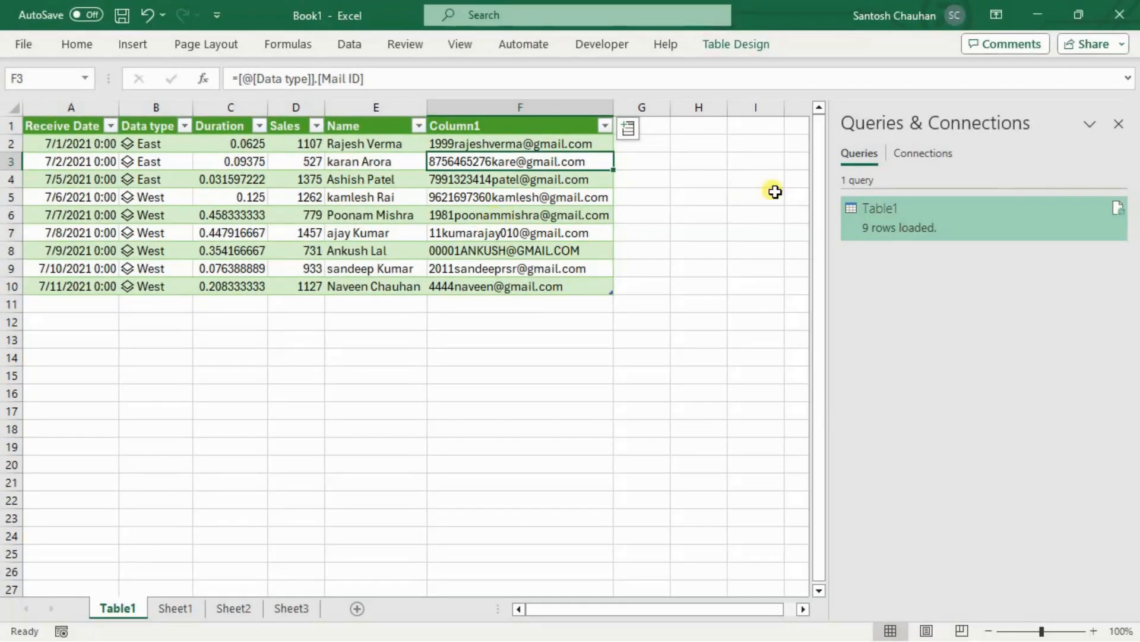
# Reopen the Table1 query in the Power Query Editor.
pyautogui.doubleClick(891, 215)
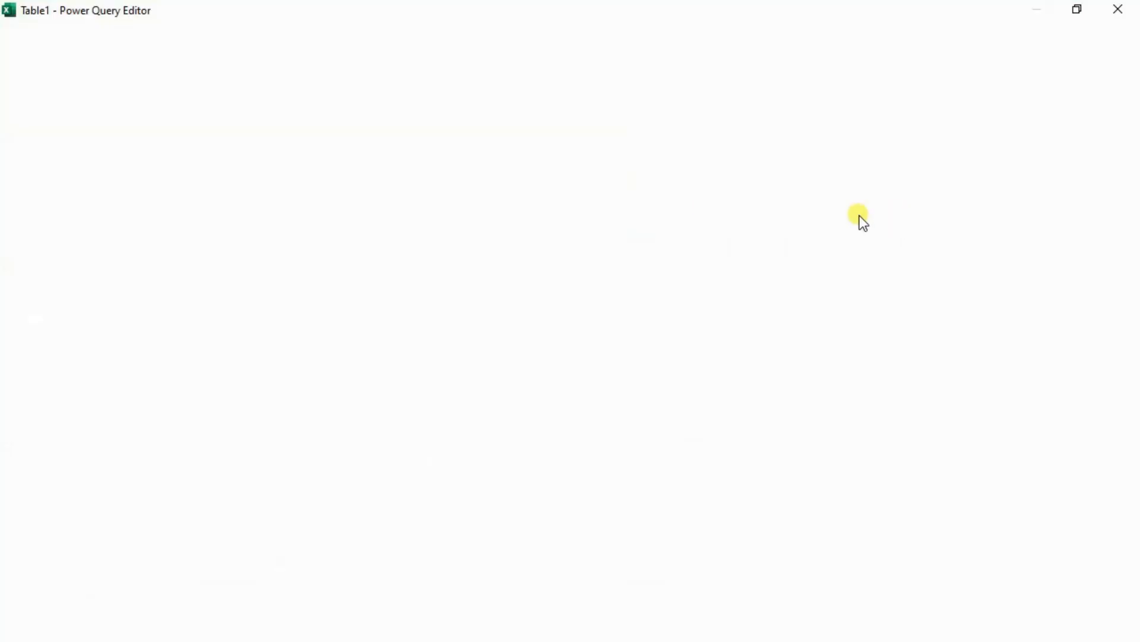